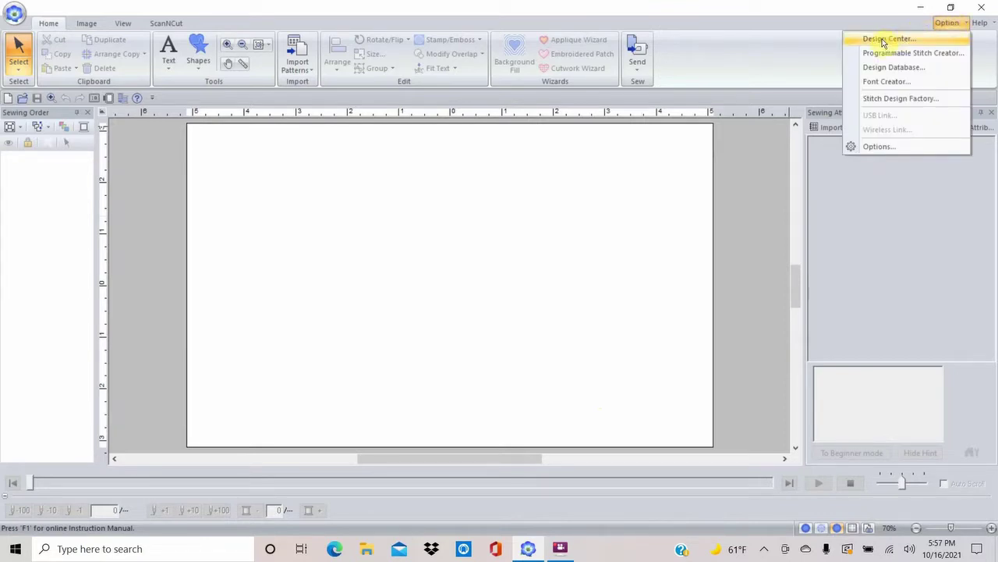
- Switch to Design Center, dismiss the startup wizard, and open the image 000278 from the IMG folder at a resized scale
{"action": "left_click", "coordinate": [884, 40]}
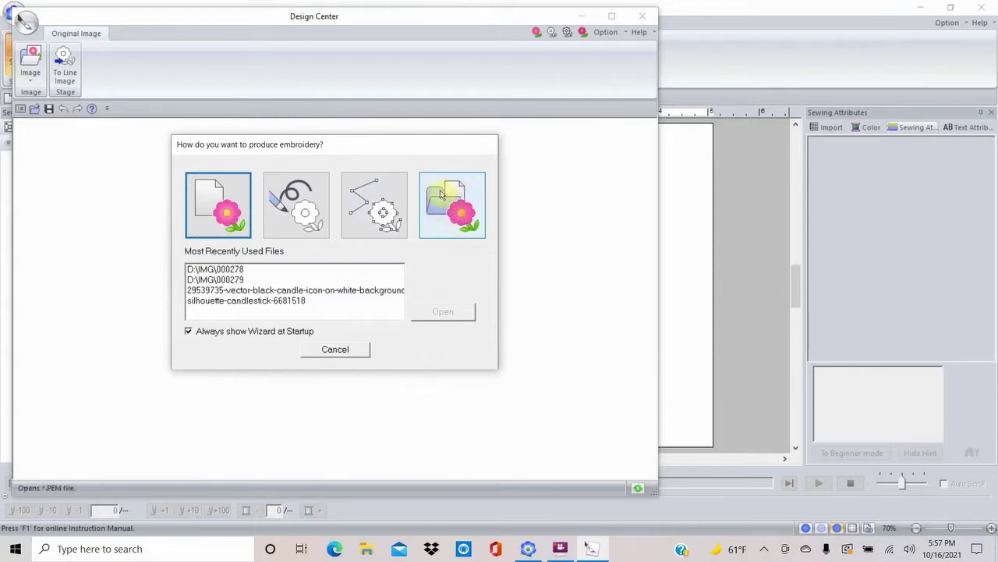
{"action": "left_click", "coordinate": [336, 349]}
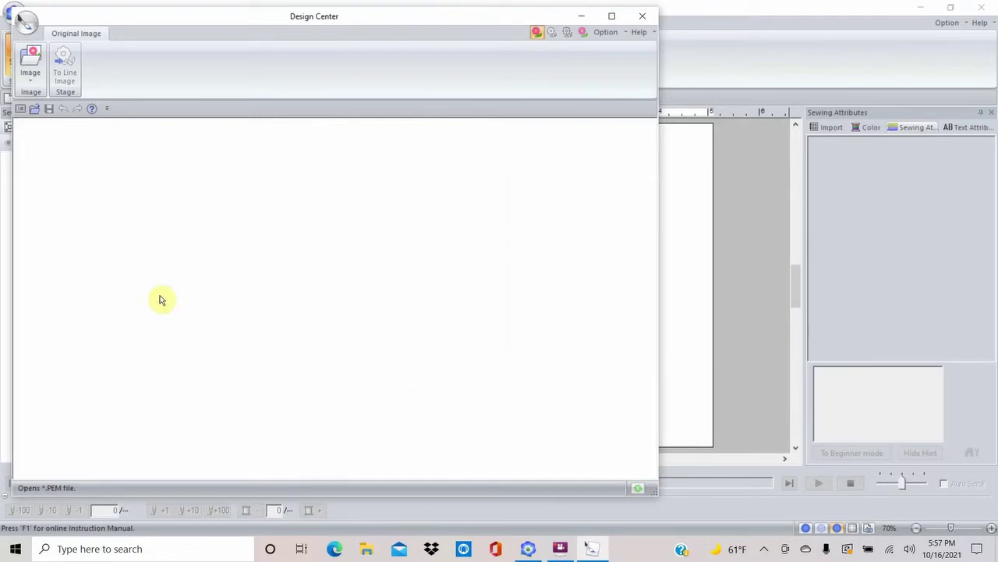
{"action": "left_click", "coordinate": [30, 82]}
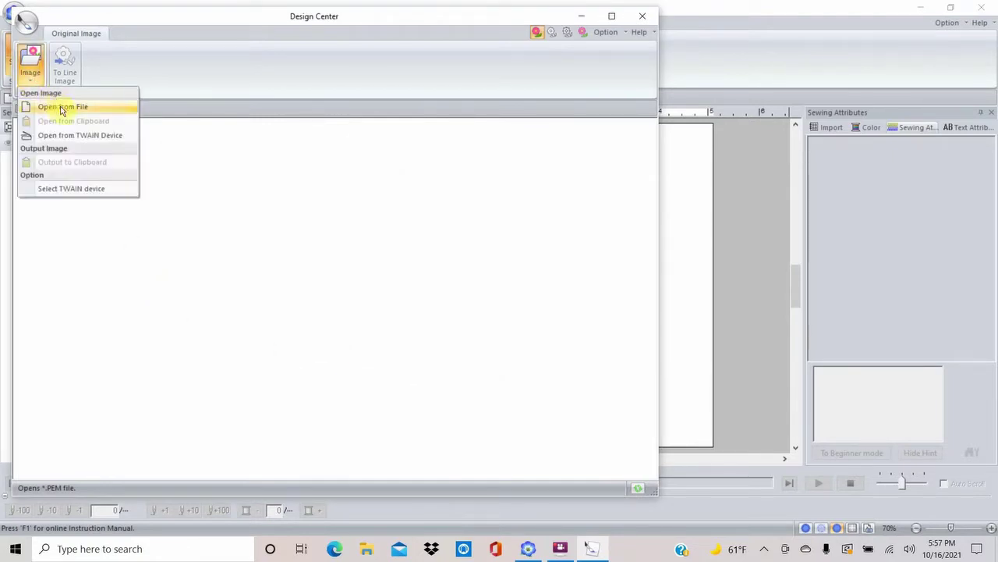
{"action": "left_click", "coordinate": [62, 108]}
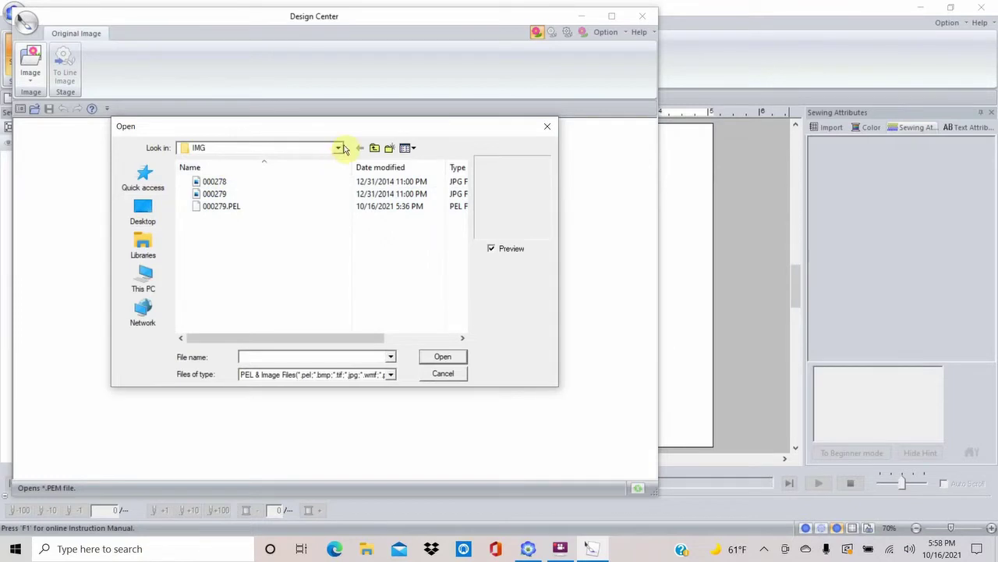
{"action": "left_click", "coordinate": [217, 181]}
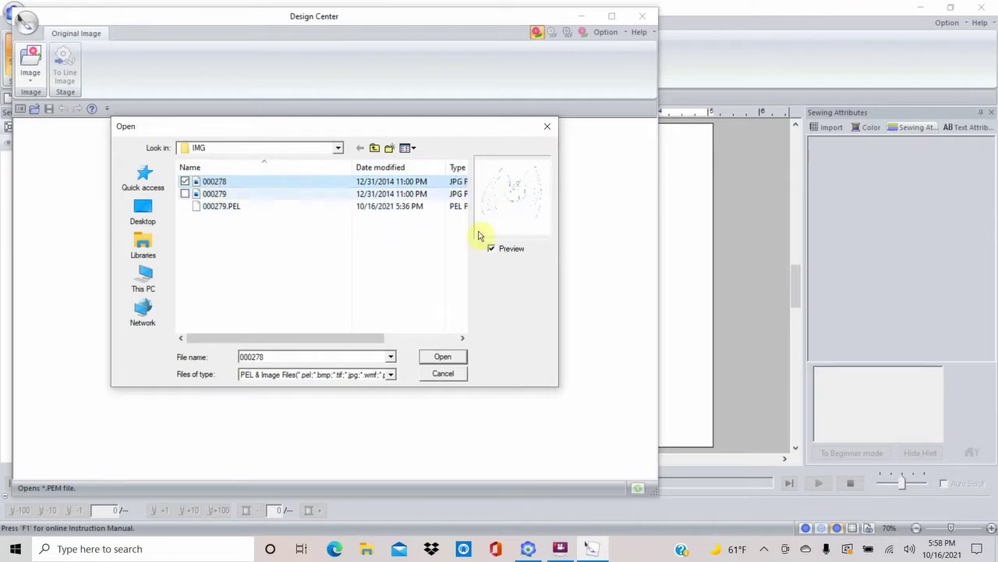
{"action": "left_click", "coordinate": [443, 357]}
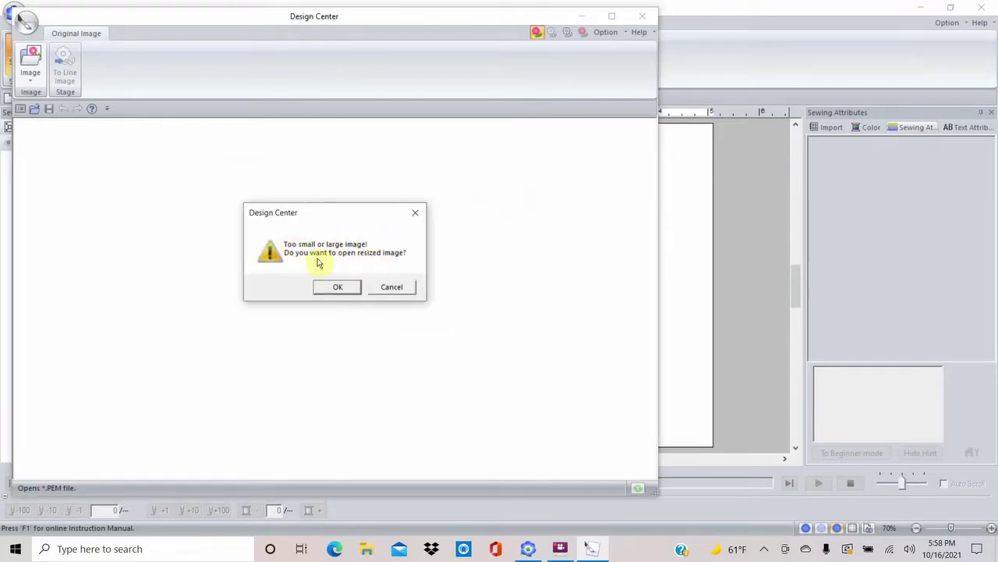
{"action": "left_click", "coordinate": [341, 288]}
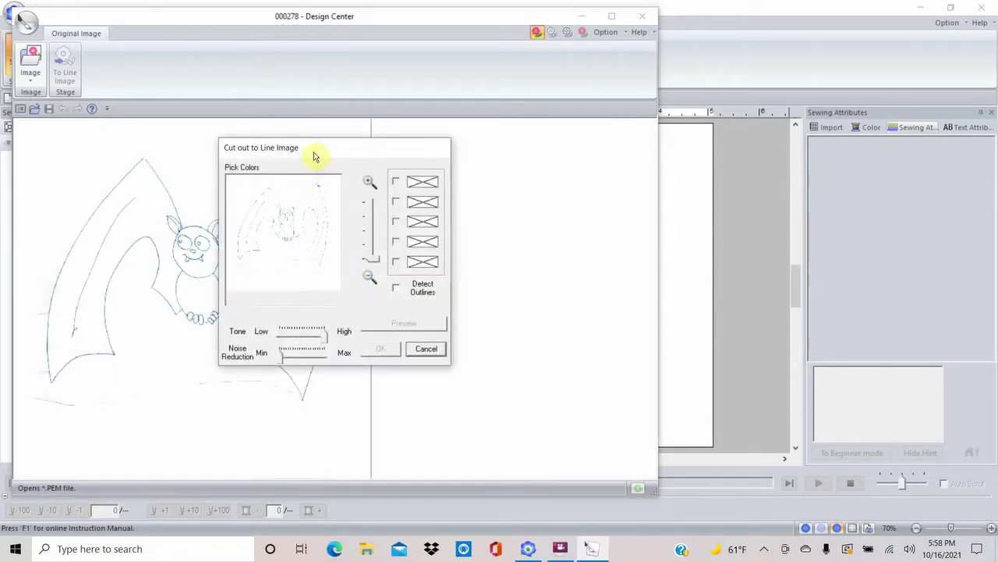
{"action": "left_click_drag", "start_coordinate": [314, 149], "coordinate": [477, 154]}
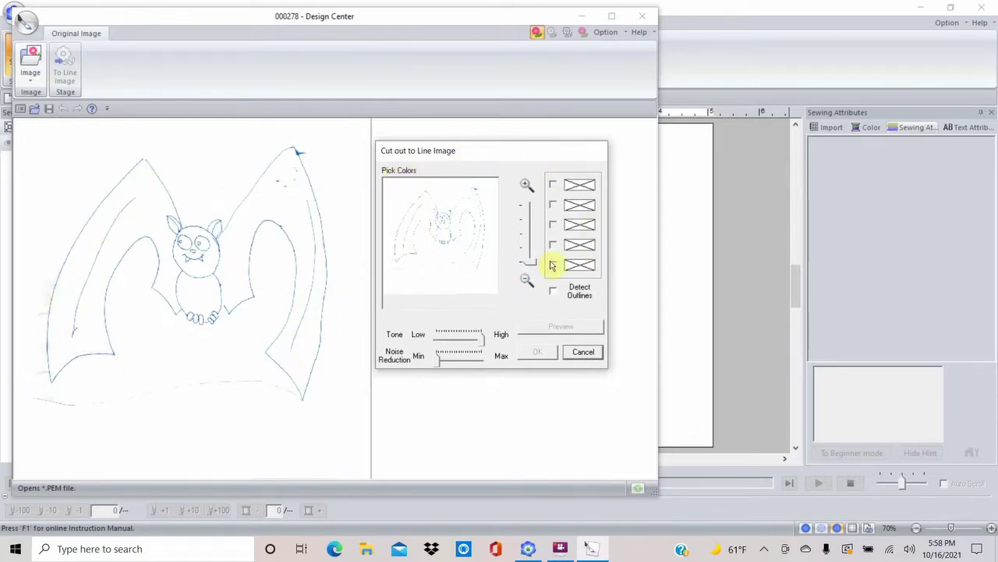
{"action": "left_click_drag", "start_coordinate": [533, 265], "coordinate": [532, 207]}
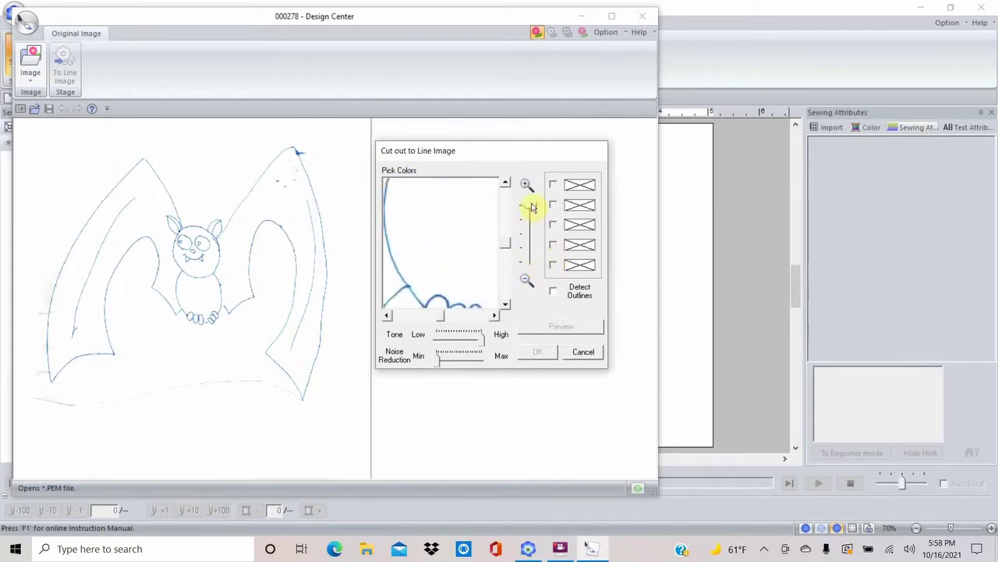
{"action": "left_click", "coordinate": [442, 292]}
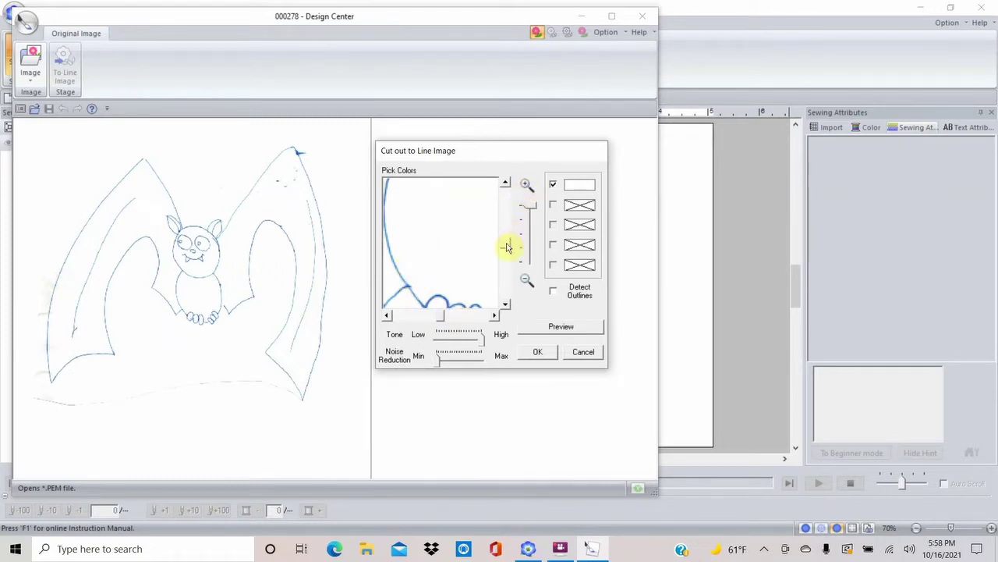
{"action": "left_click_drag", "start_coordinate": [507, 250], "coordinate": [508, 227]}
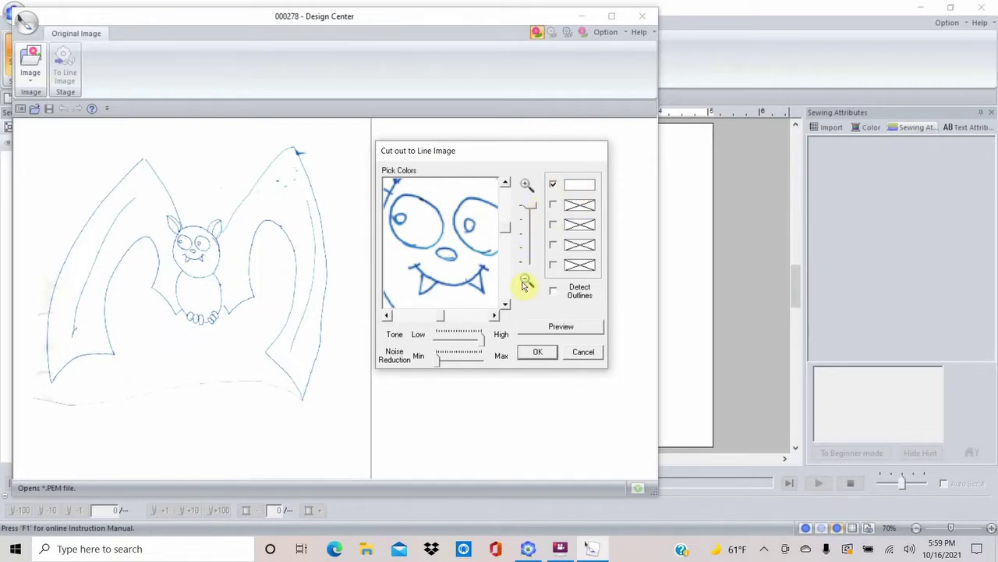
{"action": "left_click", "coordinate": [581, 352]}
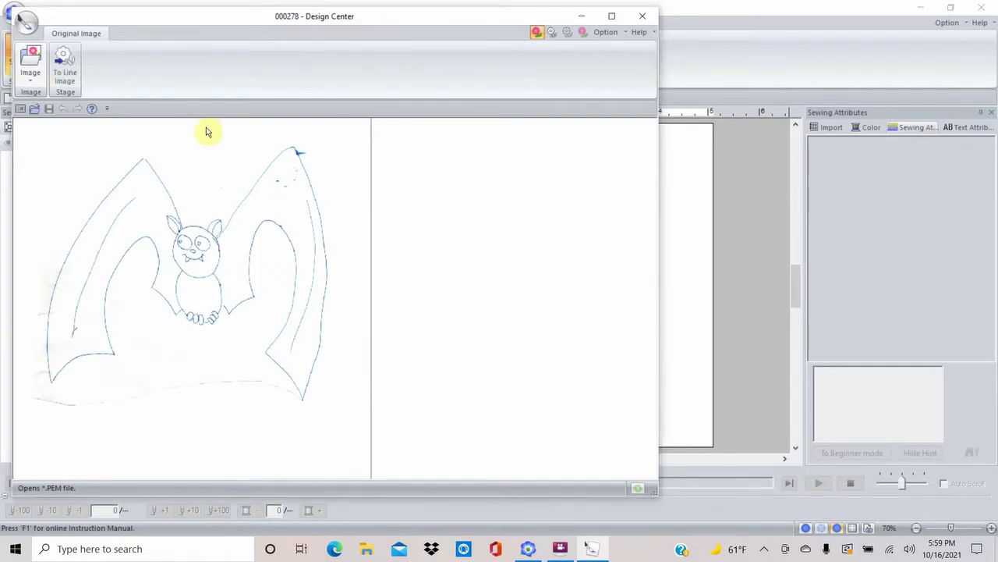
- Open the Cat image from C:\Program Files (x86)\Brother\PE-DESIGN 11\ClipArt\Baby Days
{"action": "left_click", "coordinate": [33, 61]}
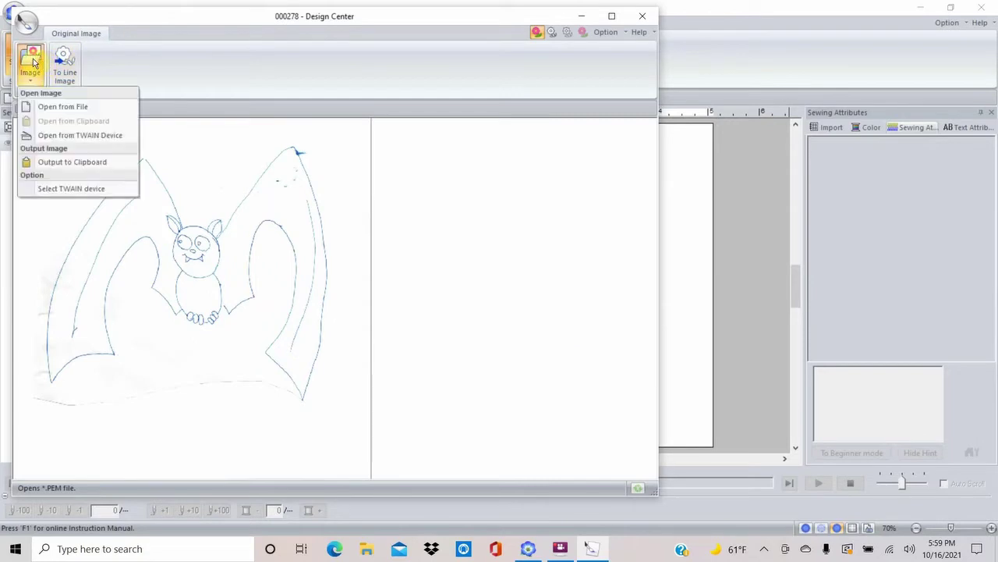
{"action": "left_click", "coordinate": [55, 110]}
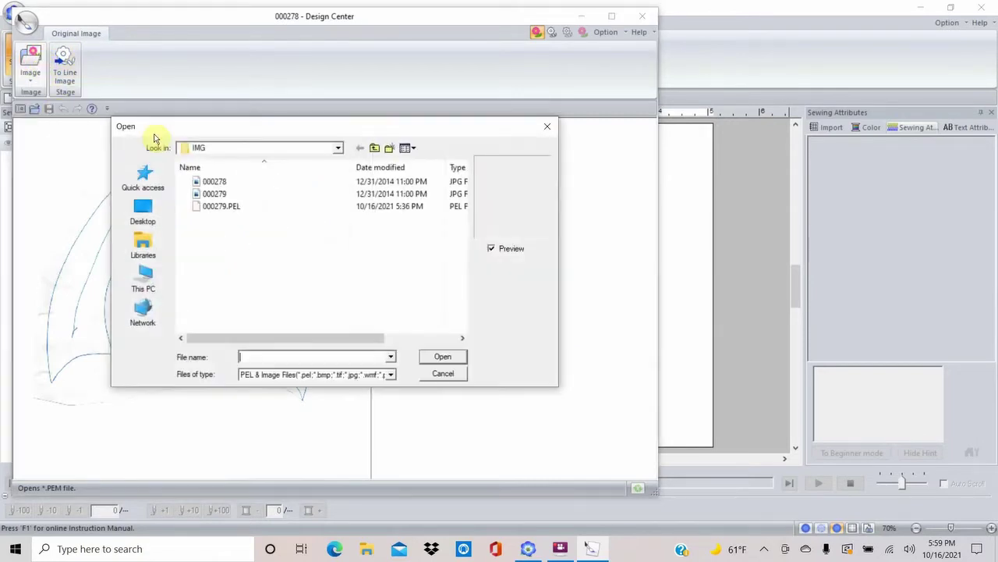
{"action": "left_click", "coordinate": [338, 148]}
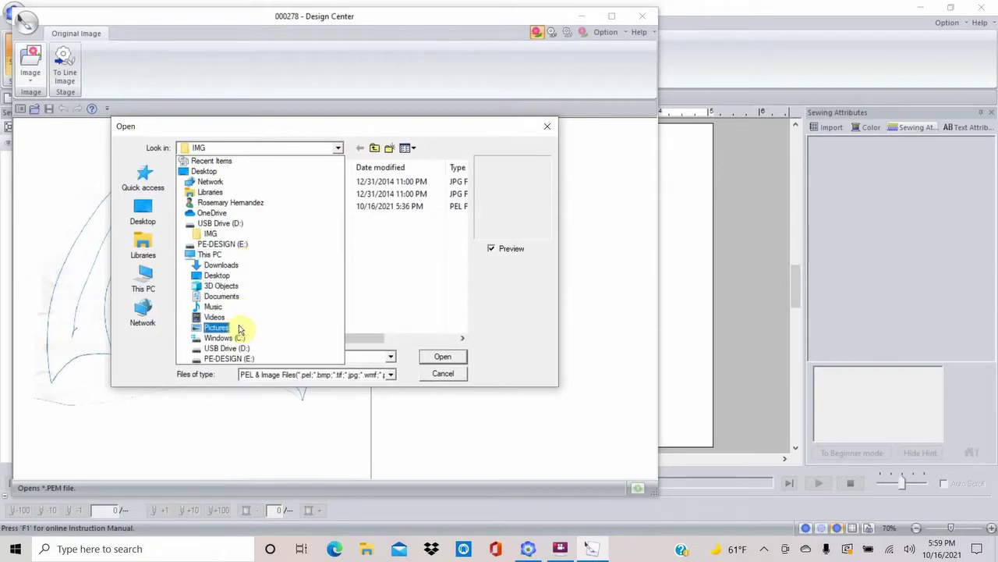
{"action": "key", "text": "Escape"}
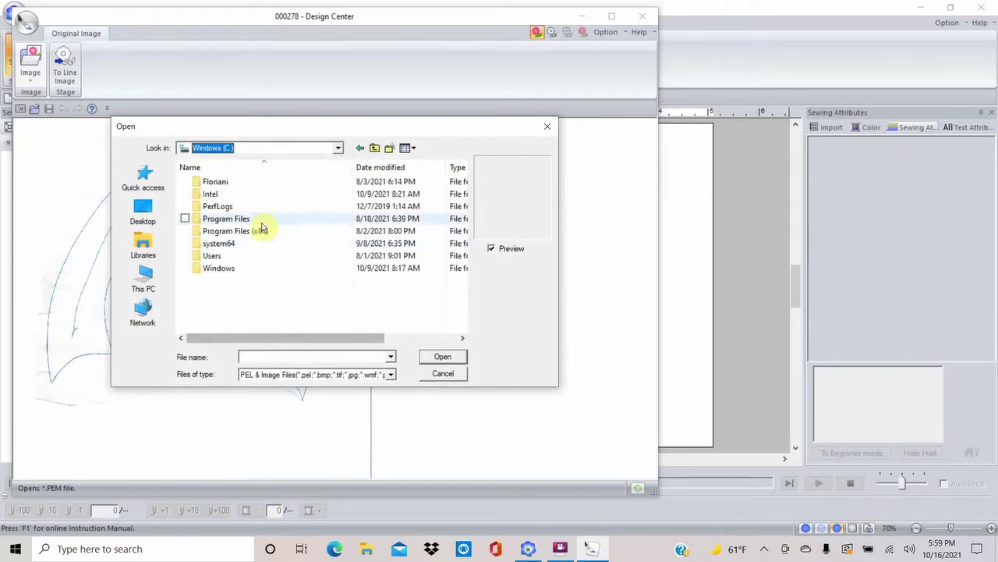
{"action": "double_click", "coordinate": [249, 232]}
{"action": "double_click", "coordinate": [227, 195]}
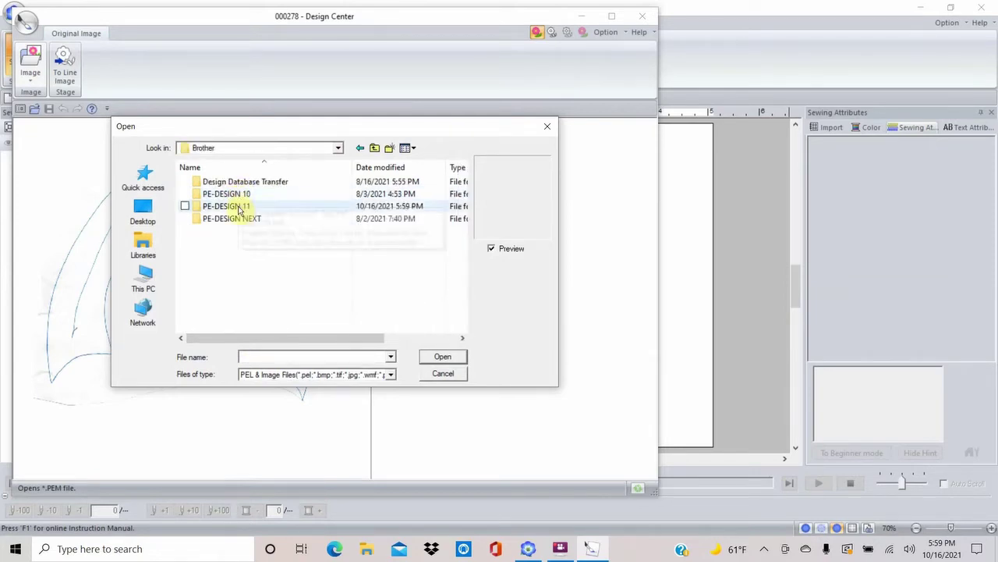
{"action": "double_click", "coordinate": [240, 206]}
{"action": "double_click", "coordinate": [238, 184]}
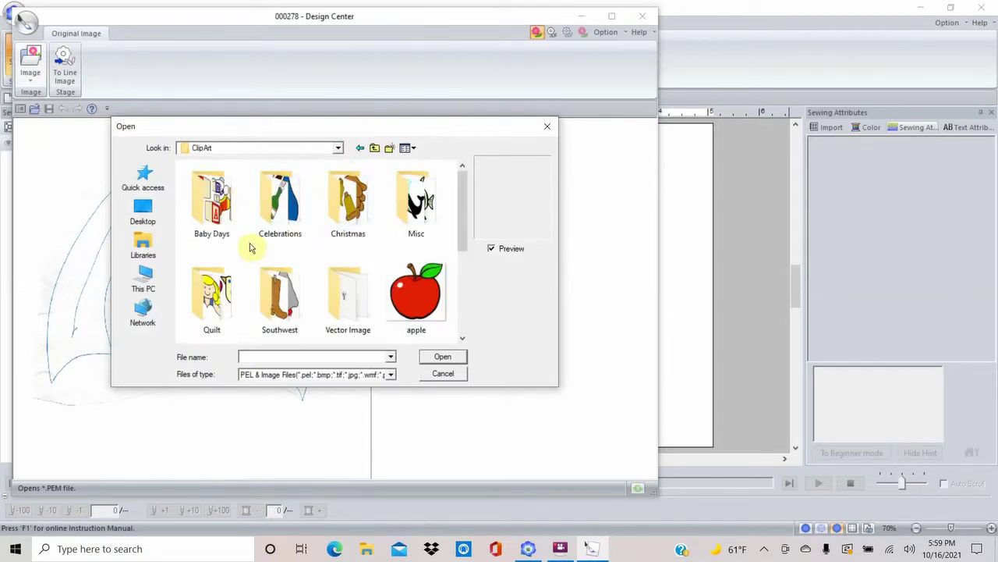
{"action": "double_click", "coordinate": [228, 205]}
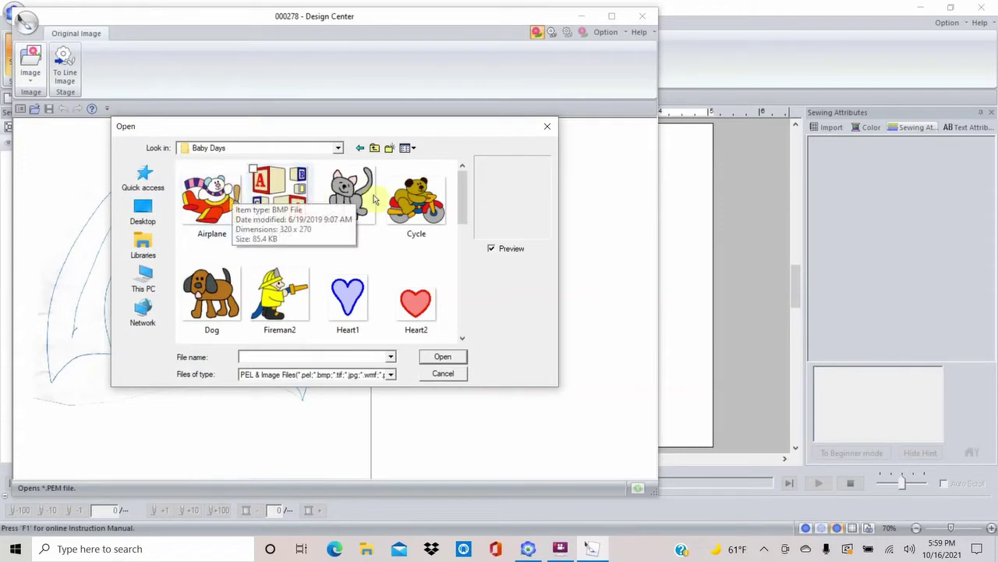
{"action": "left_click", "coordinate": [343, 199]}
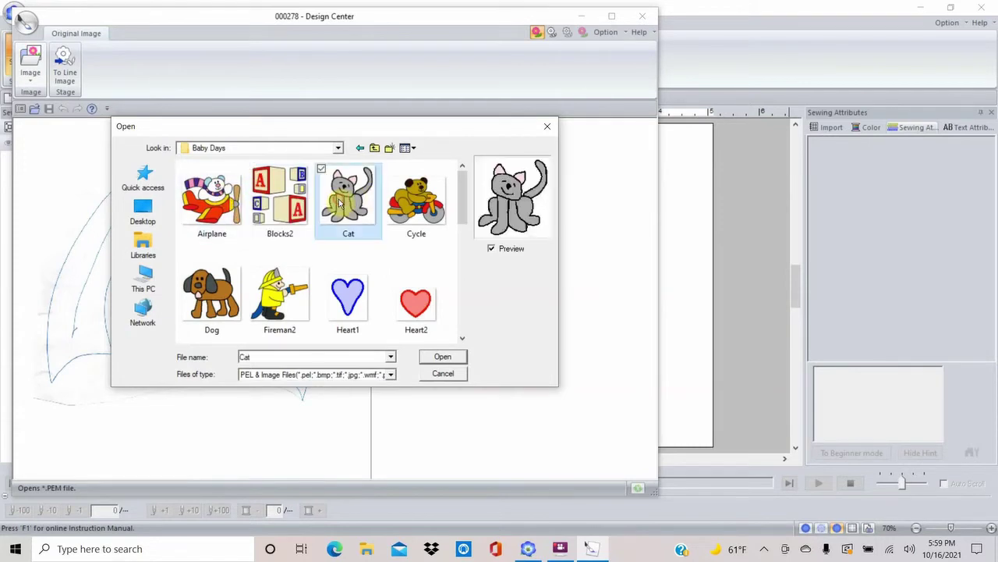
{"action": "left_click", "coordinate": [436, 357]}
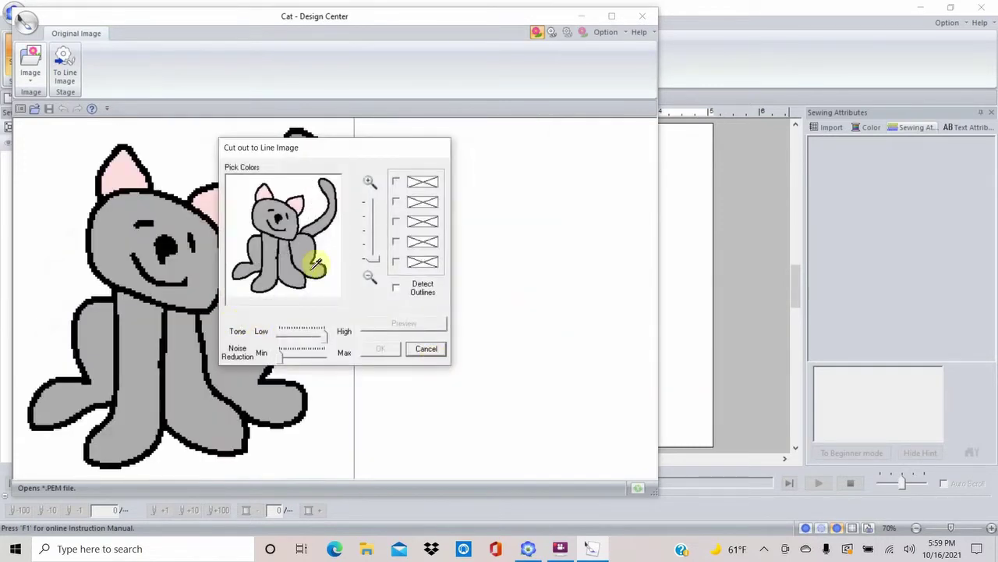
- Cut out the cat's line image using only black as the outline color, and convert it to figure data at Normal resolution
{"action": "left_click_drag", "start_coordinate": [379, 266], "coordinate": [377, 197]}
{"action": "left_click", "coordinate": [278, 201]}
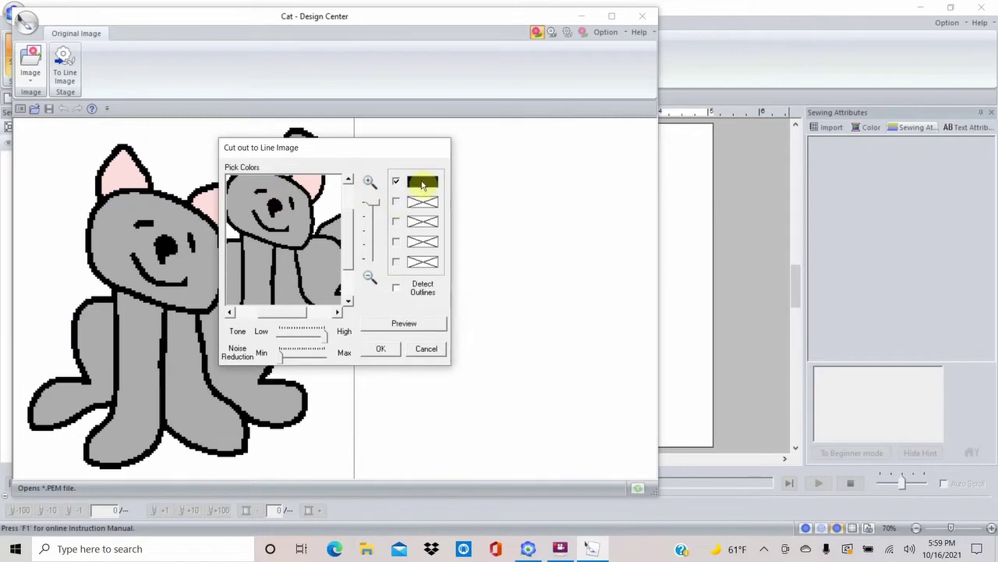
{"action": "left_click", "coordinate": [308, 201]}
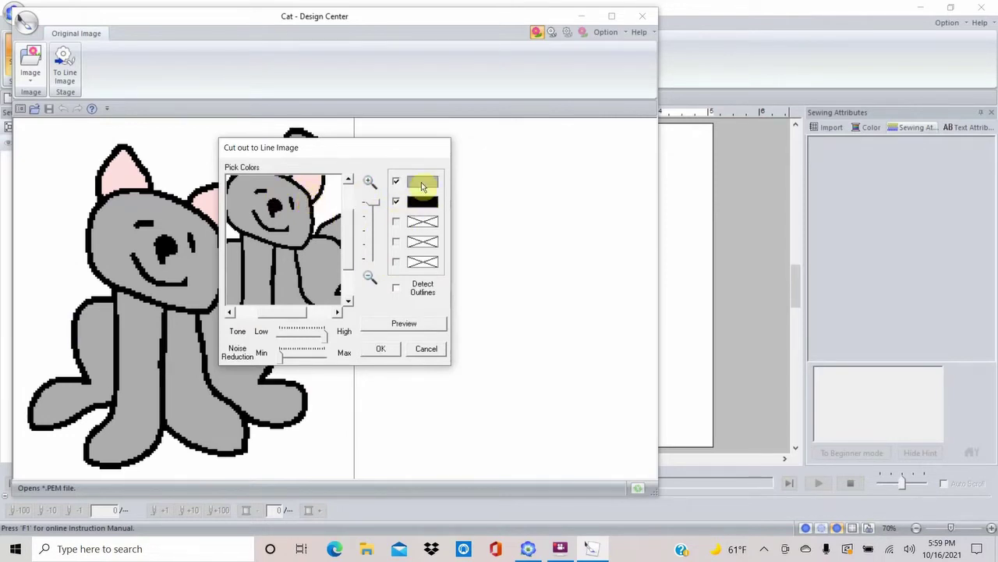
{"action": "left_click", "coordinate": [396, 183]}
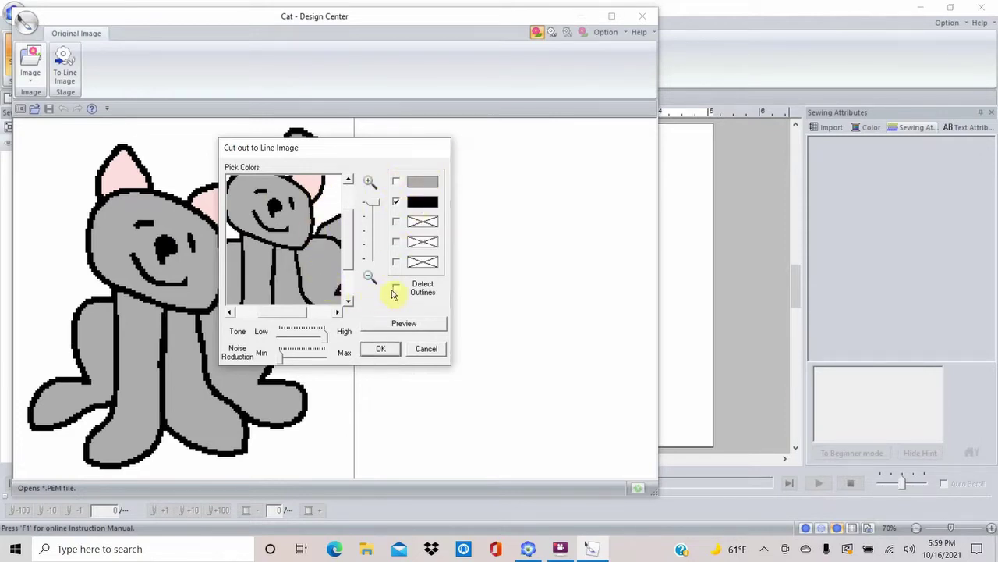
{"action": "left_click", "coordinate": [393, 325]}
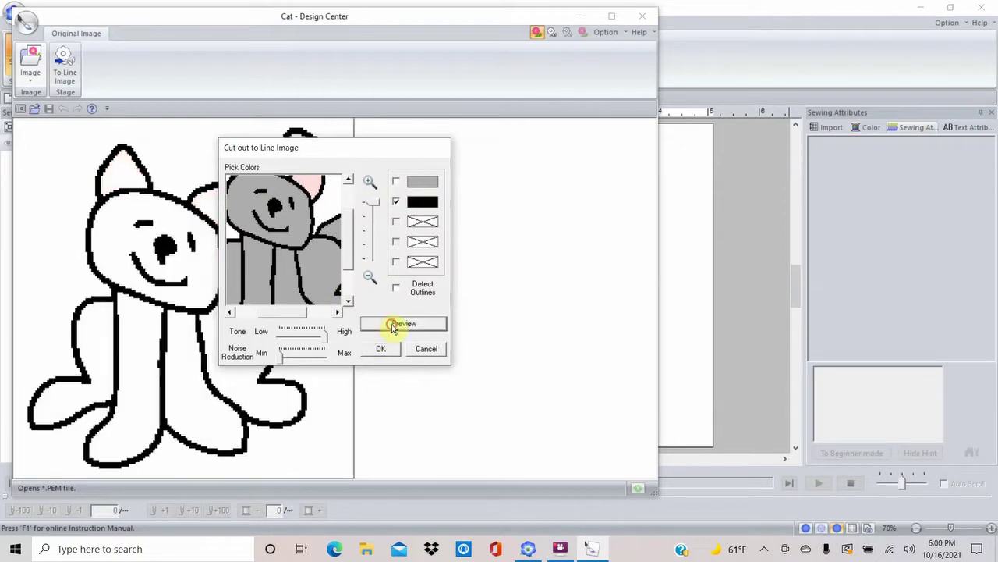
{"action": "left_click_drag", "start_coordinate": [340, 155], "coordinate": [466, 154]}
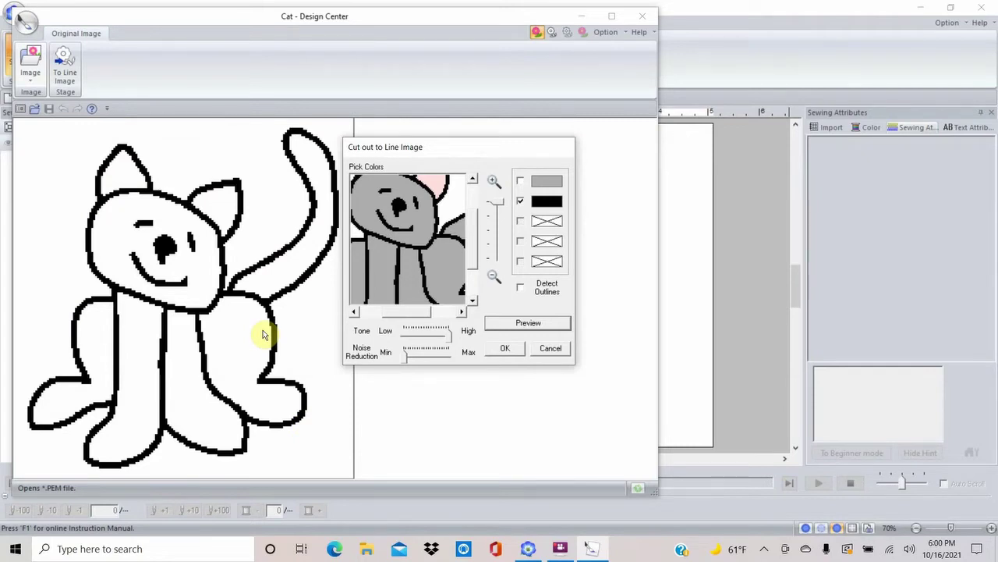
{"action": "left_click", "coordinate": [501, 350]}
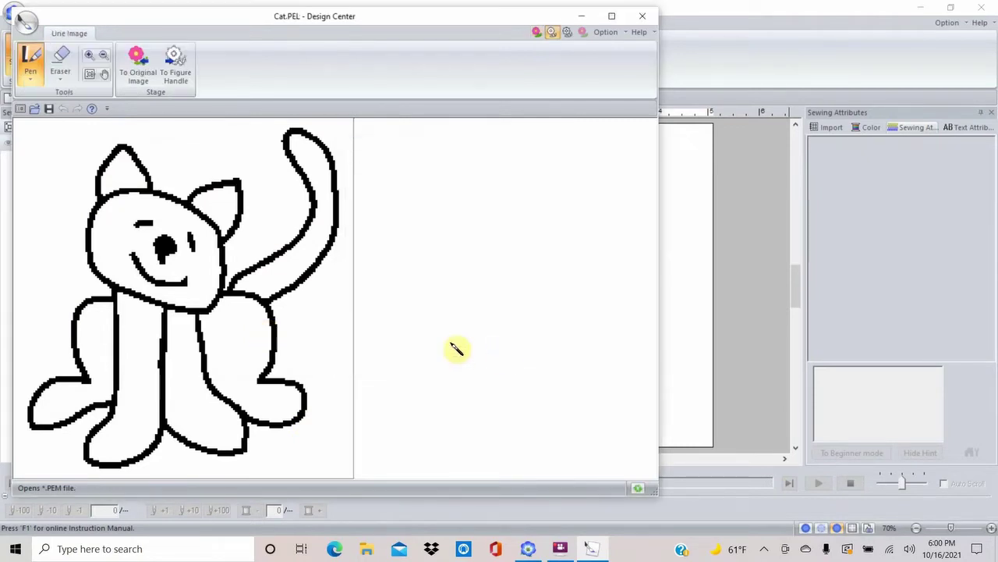
{"action": "left_click", "coordinate": [173, 71]}
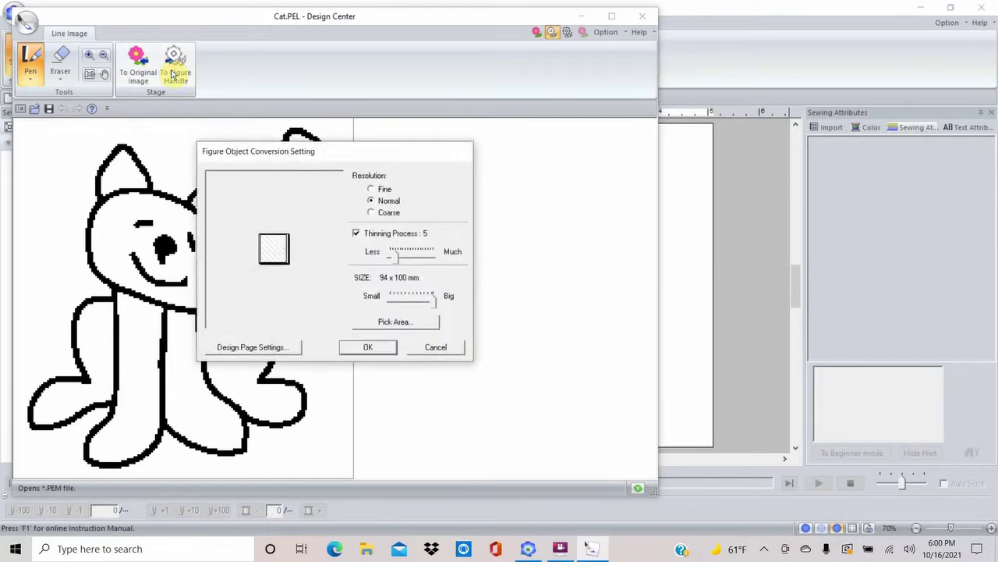
{"action": "left_click", "coordinate": [357, 348]}
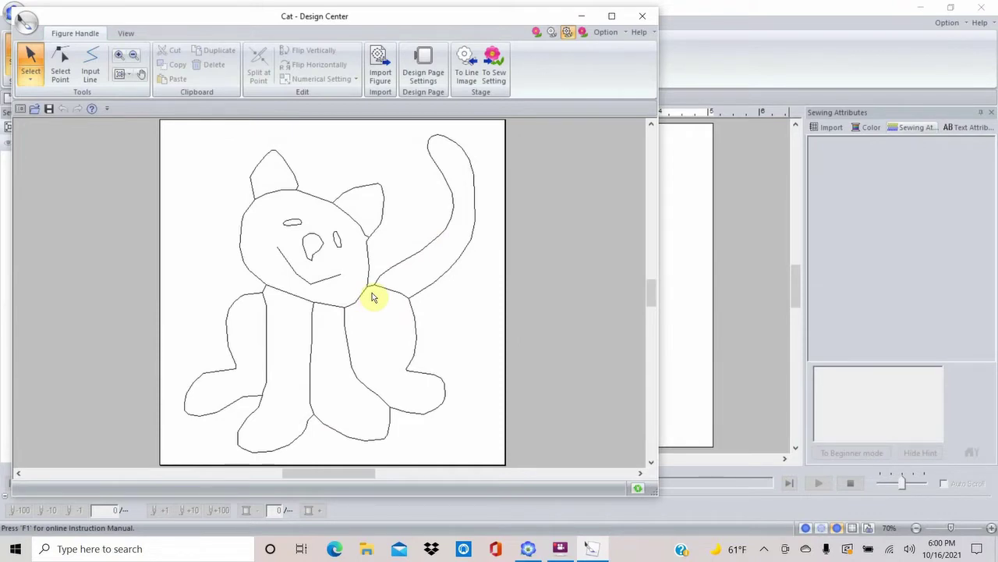
- Discard the cat design without saving and start a new line image
{"action": "left_click", "coordinate": [644, 17]}
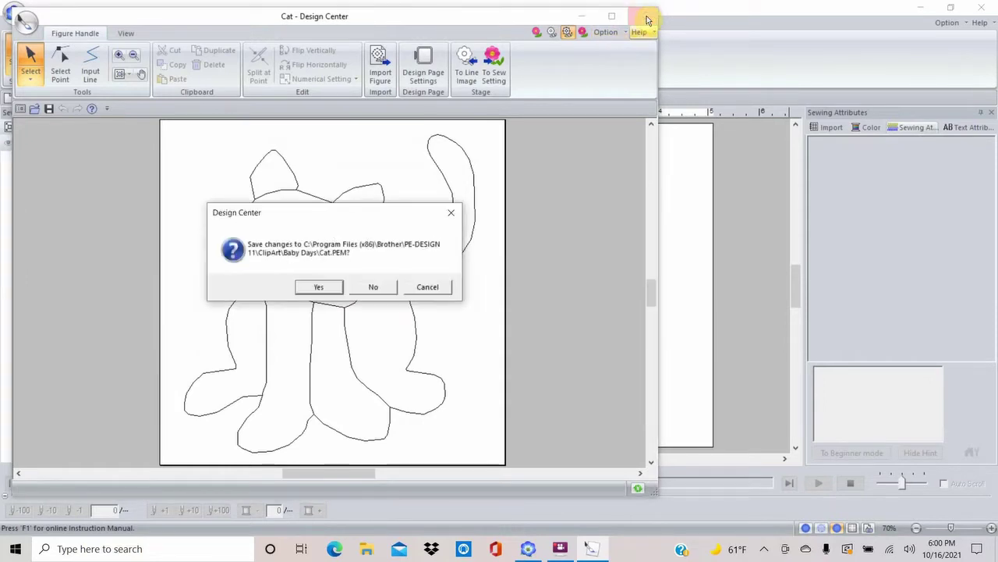
{"action": "left_click", "coordinate": [417, 286]}
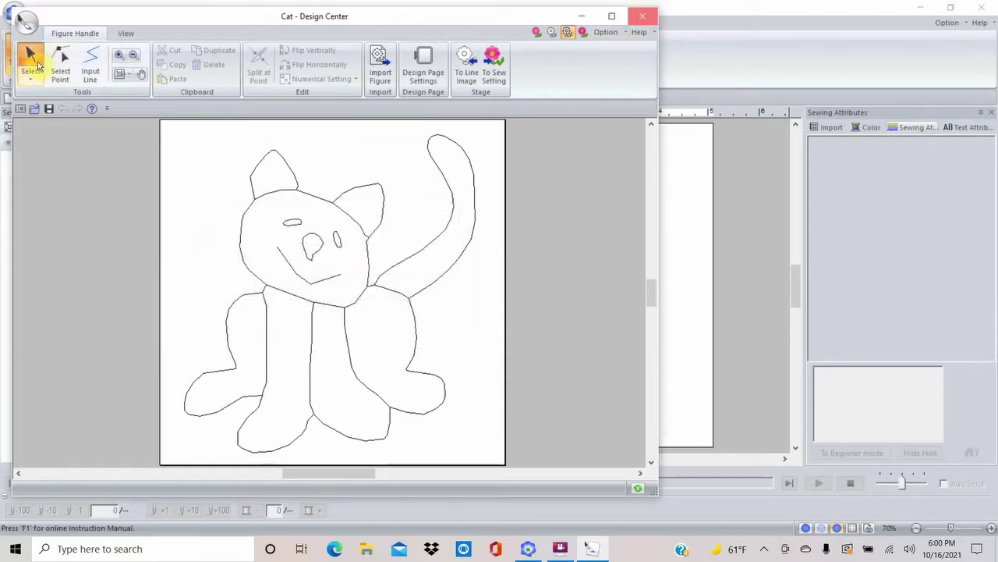
{"action": "left_click", "coordinate": [31, 23]}
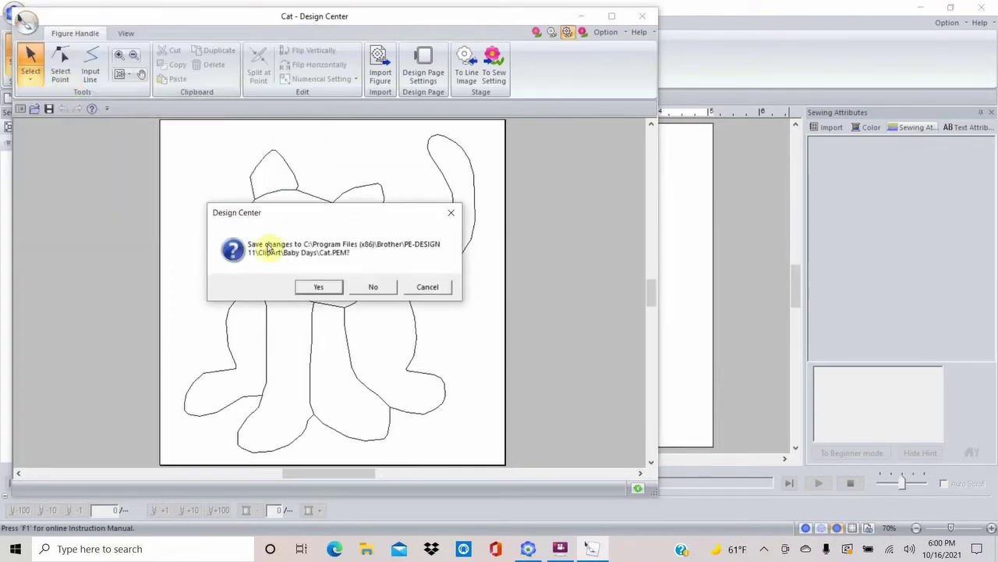
{"action": "left_click", "coordinate": [372, 289]}
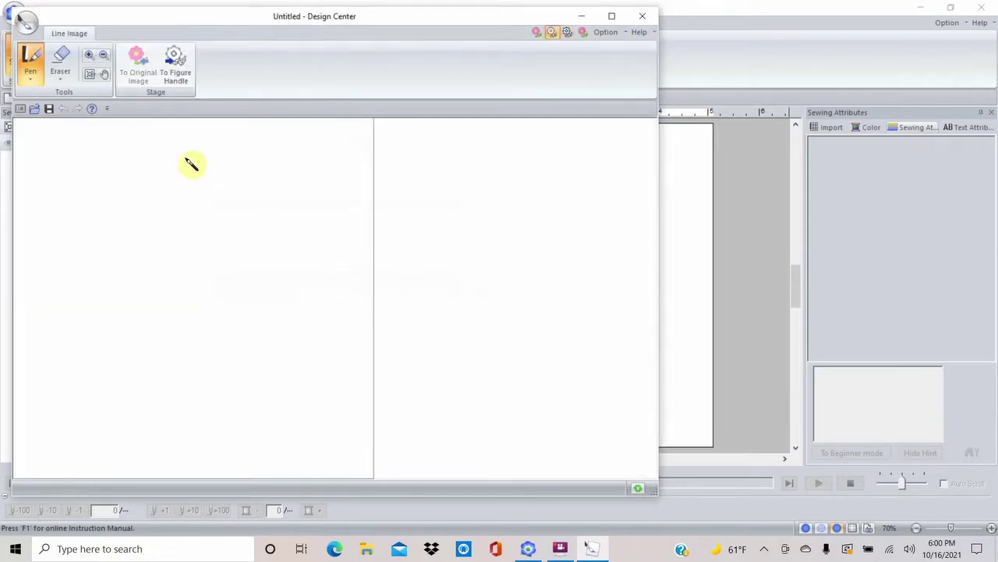
- Open the image 000278 from the IMG folder on USB Drive (D:), accepting the resized version
{"action": "left_click", "coordinate": [29, 28]}
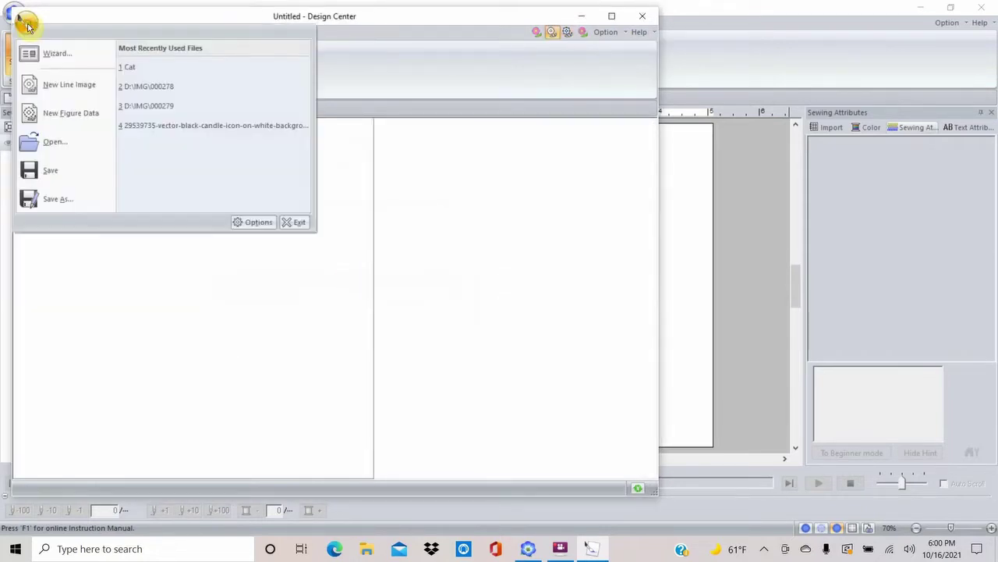
{"action": "left_click", "coordinate": [52, 141]}
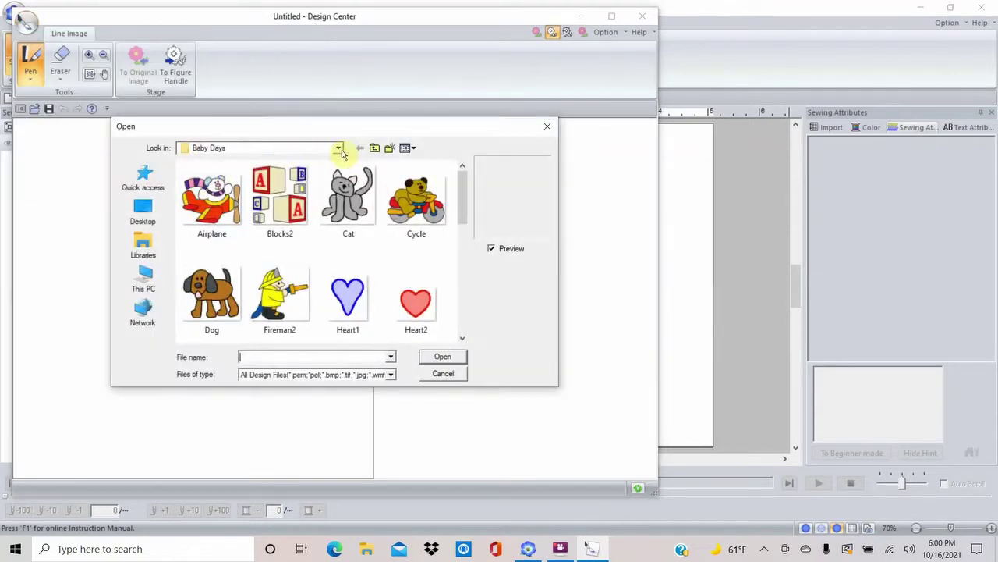
{"action": "left_click", "coordinate": [341, 149]}
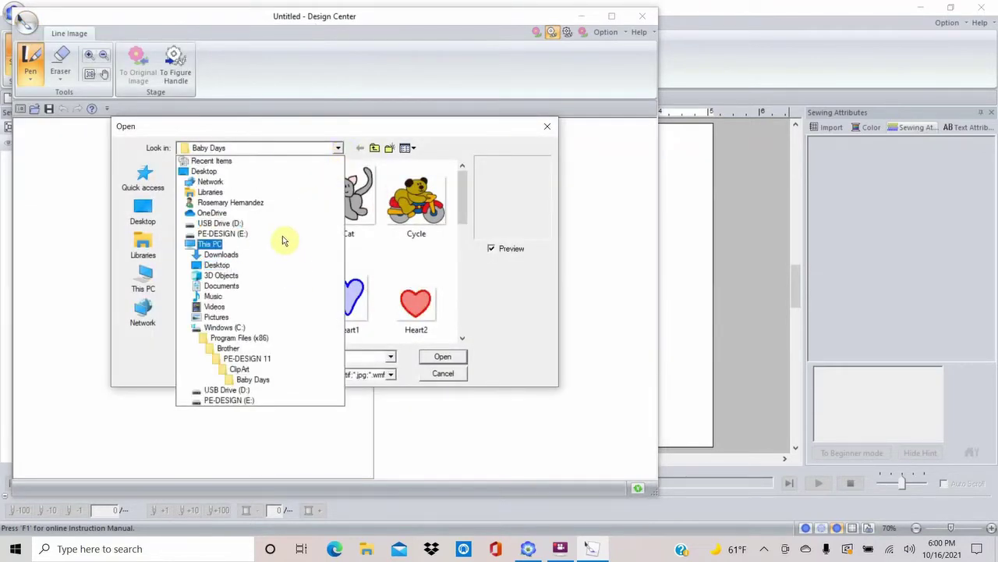
{"action": "left_click", "coordinate": [231, 392]}
{"action": "double_click", "coordinate": [216, 185]}
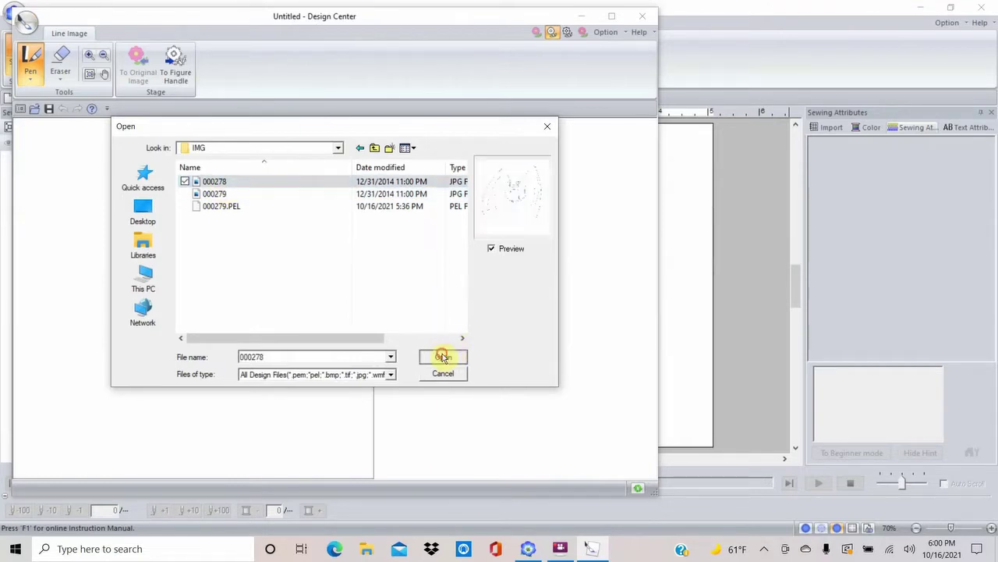
{"action": "left_click", "coordinate": [442, 357]}
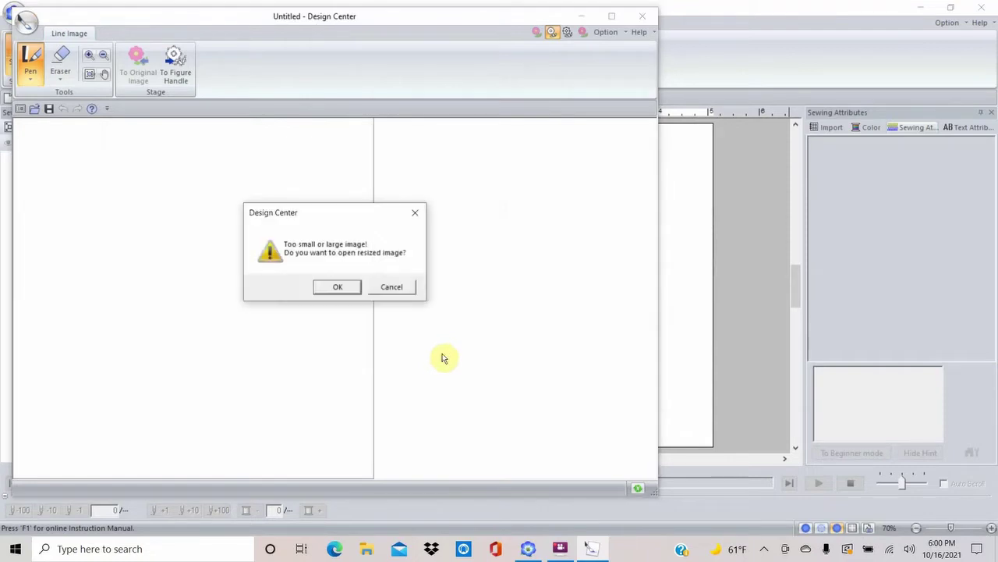
{"action": "left_click", "coordinate": [339, 287]}
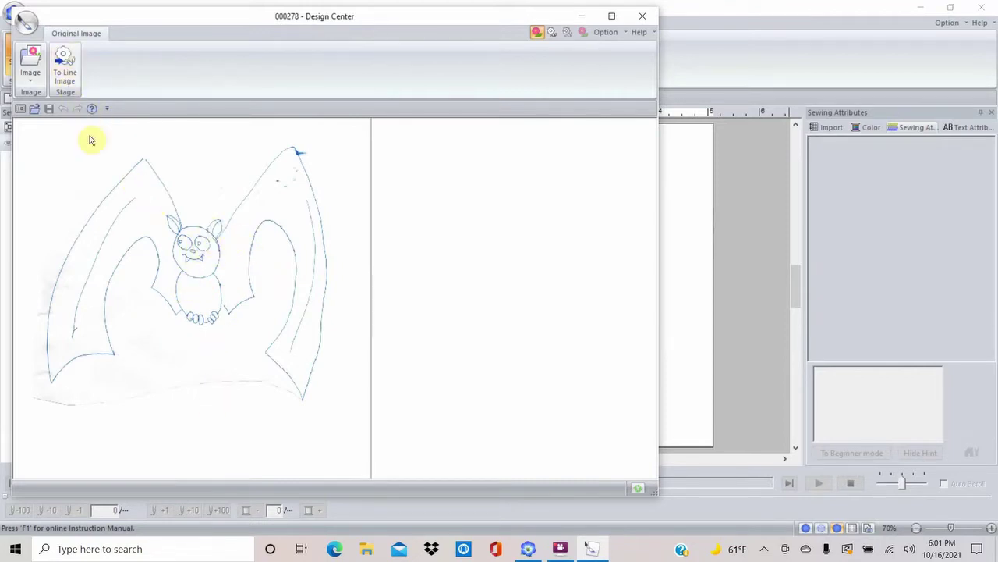
- Cut out the bat drawing to a line image using Detect Outlines, previewing until Noise Reduction is slightly above minimum with Tone at High
{"action": "left_click", "coordinate": [67, 67]}
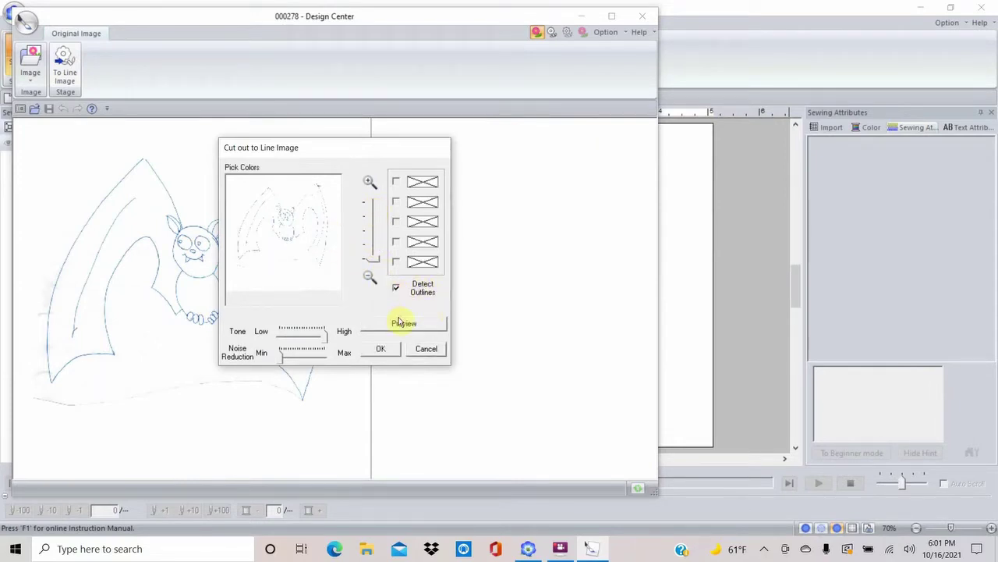
{"action": "left_click", "coordinate": [403, 324]}
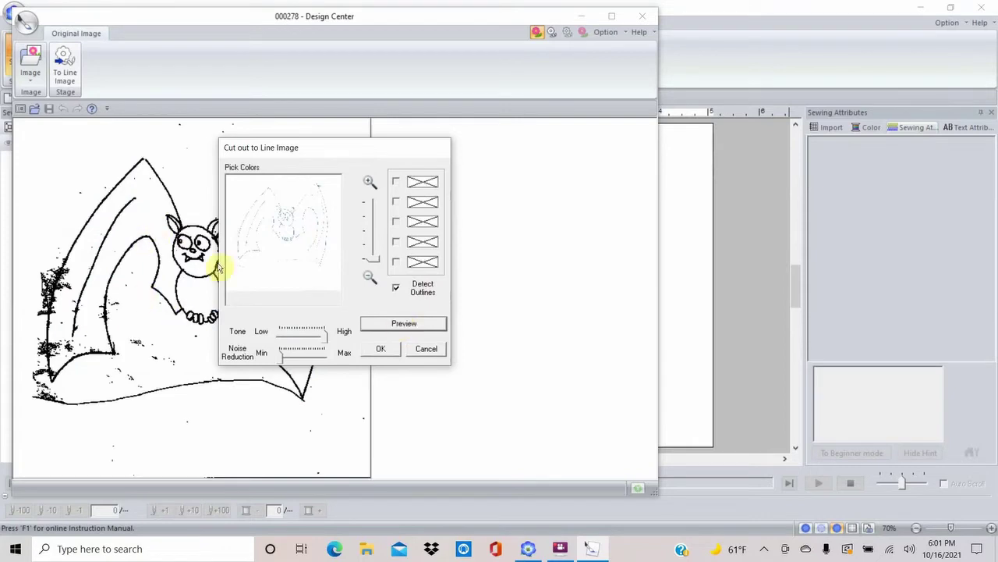
{"action": "left_click_drag", "start_coordinate": [323, 149], "coordinate": [460, 157]}
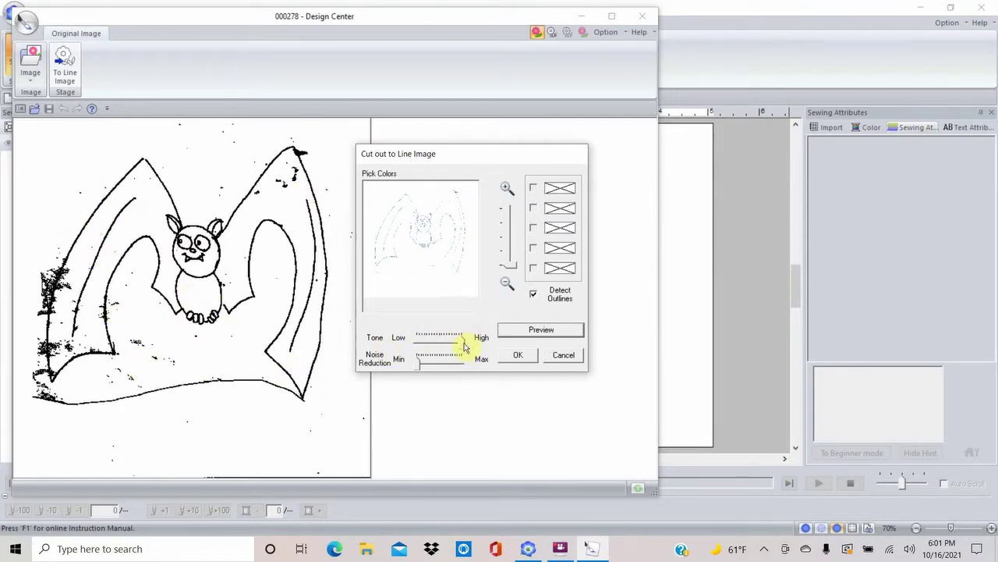
{"action": "left_click", "coordinate": [419, 368]}
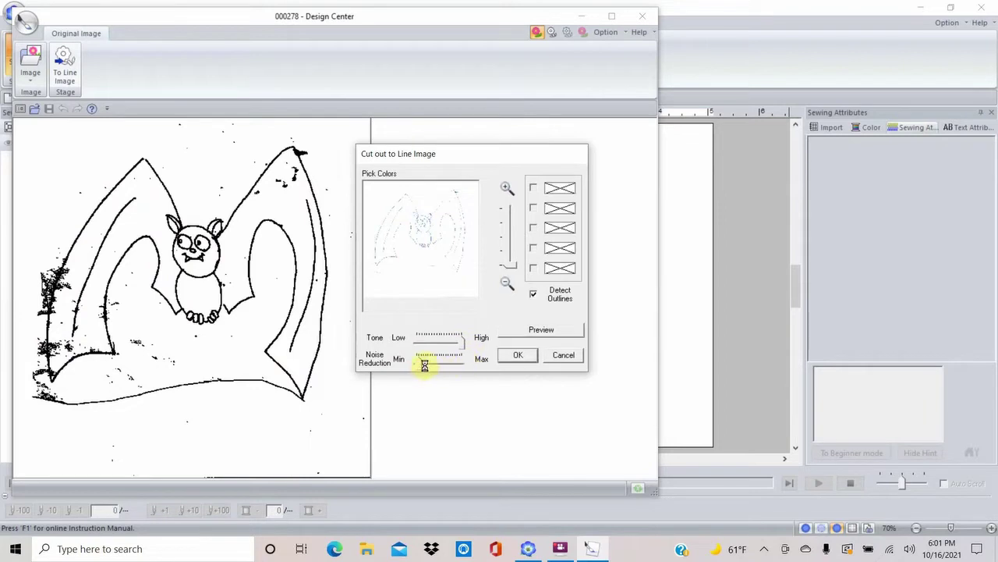
{"action": "left_click", "coordinate": [536, 331]}
{"action": "left_click", "coordinate": [433, 366]}
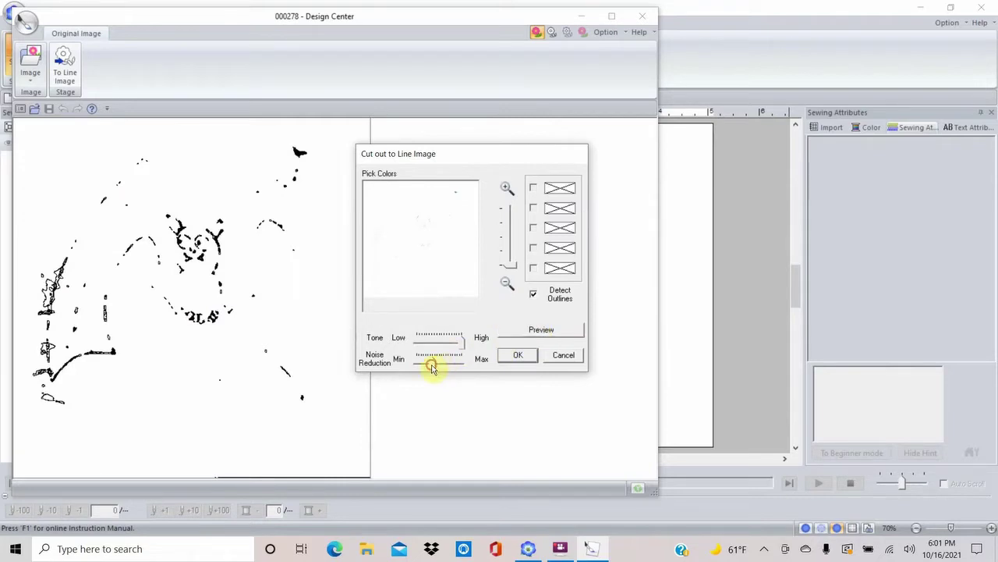
{"action": "left_click", "coordinate": [531, 330]}
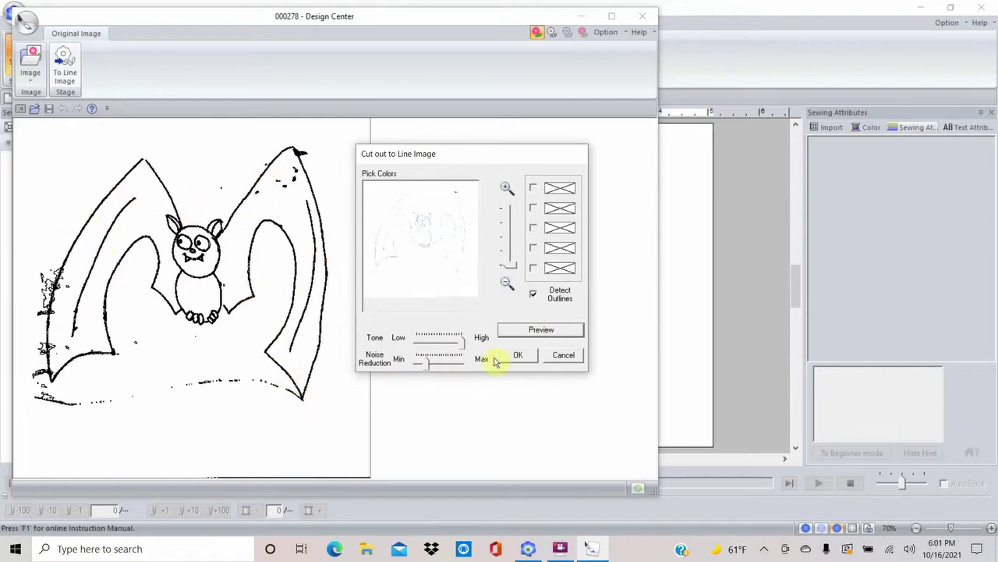
{"action": "left_click", "coordinate": [520, 358]}
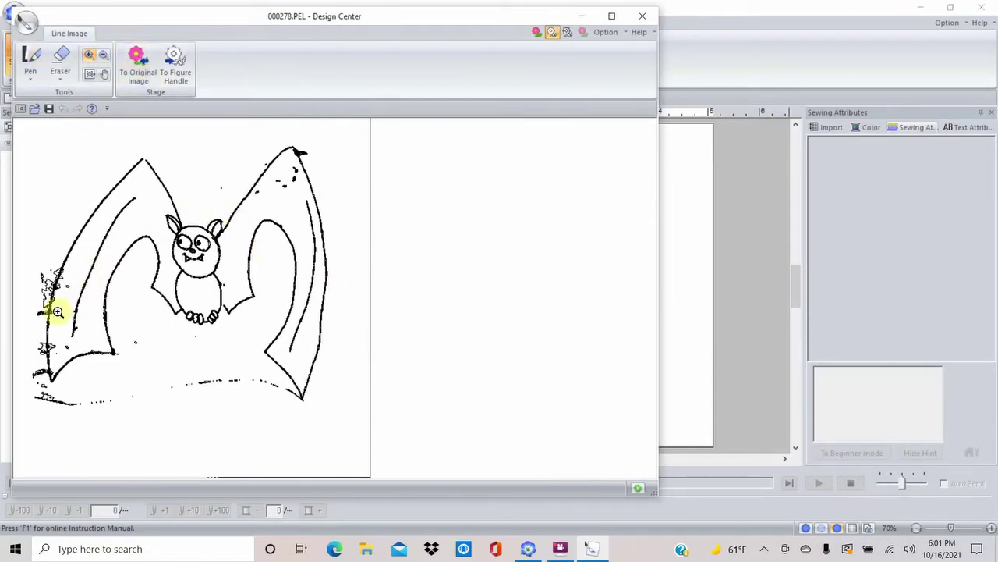
- Erase the stray marks around the wings and the broken line beneath the bat with the largest eraser
{"action": "left_click_drag", "start_coordinate": [25, 302], "coordinate": [297, 426]}
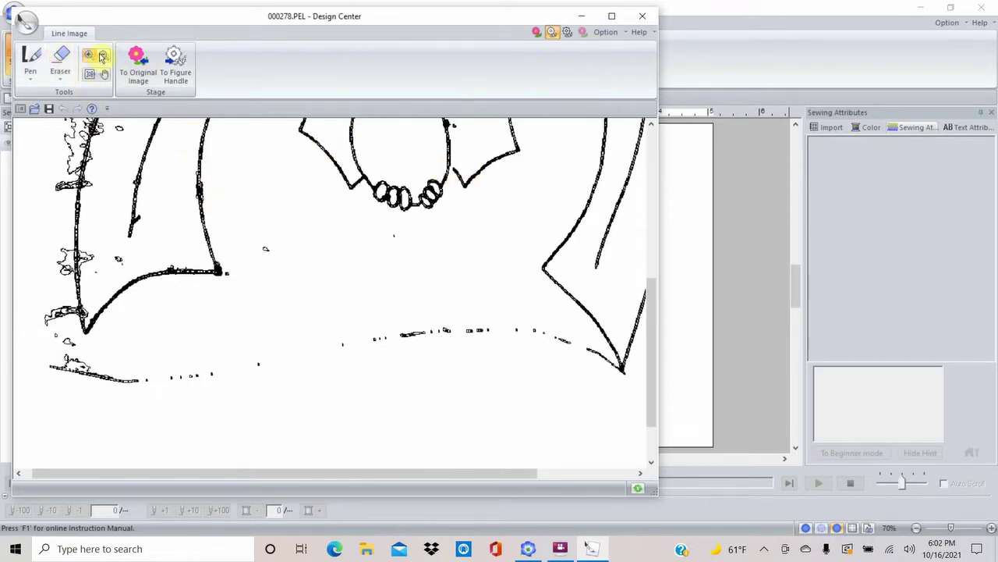
{"action": "left_click", "coordinate": [64, 76]}
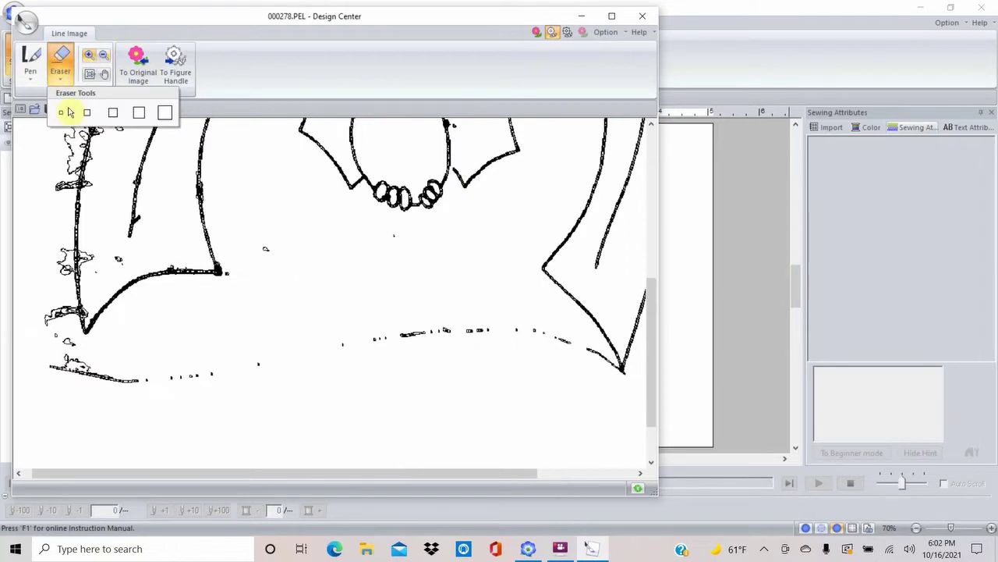
{"action": "left_click", "coordinate": [165, 112]}
{"action": "mouse_move", "coordinate": [73, 349]}
{"action": "left_mouse_down"}
{"action": "mouse_move", "coordinate": [78, 398]}
{"action": "mouse_move", "coordinate": [67, 353]}
{"action": "mouse_move", "coordinate": [64, 394]}
{"action": "mouse_move", "coordinate": [90, 348]}
{"action": "mouse_move", "coordinate": [108, 387]}
{"action": "mouse_move", "coordinate": [162, 372]}
{"action": "left_mouse_up"}
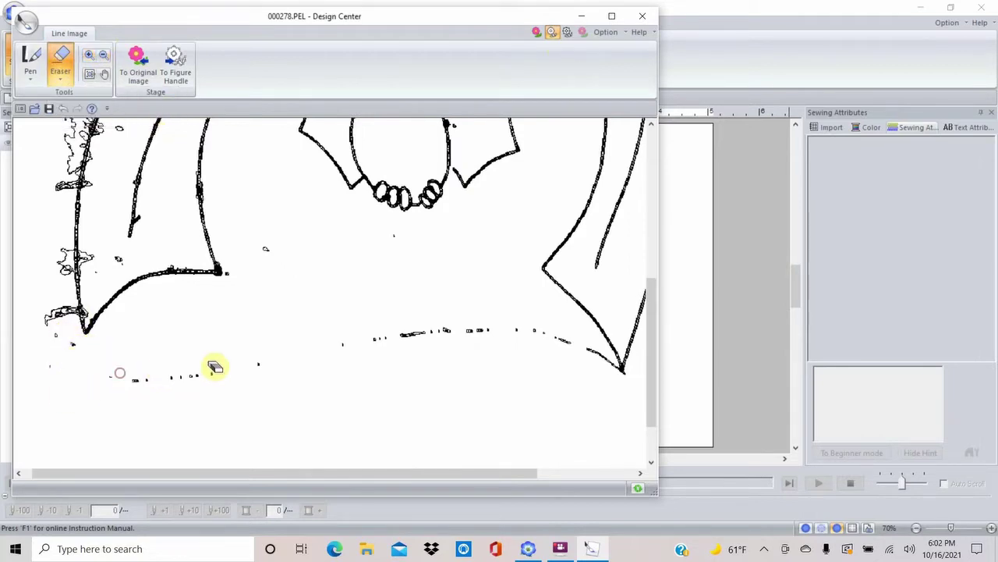
{"action": "mouse_move", "coordinate": [422, 344]}
{"action": "left_mouse_down"}
{"action": "mouse_move", "coordinate": [486, 329]}
{"action": "mouse_move", "coordinate": [131, 384]}
{"action": "mouse_move", "coordinate": [139, 389]}
{"action": "mouse_move", "coordinate": [90, 341]}
{"action": "mouse_move", "coordinate": [32, 332]}
{"action": "mouse_move", "coordinate": [60, 302]}
{"action": "mouse_move", "coordinate": [64, 332]}
{"action": "mouse_move", "coordinate": [68, 249]}
{"action": "mouse_move", "coordinate": [63, 315]}
{"action": "mouse_move", "coordinate": [71, 322]}
{"action": "mouse_move", "coordinate": [80, 304]}
{"action": "mouse_move", "coordinate": [114, 299]}
{"action": "mouse_move", "coordinate": [81, 262]}
{"action": "mouse_move", "coordinate": [97, 293]}
{"action": "mouse_move", "coordinate": [86, 253]}
{"action": "mouse_move", "coordinate": [92, 320]}
{"action": "left_mouse_up"}
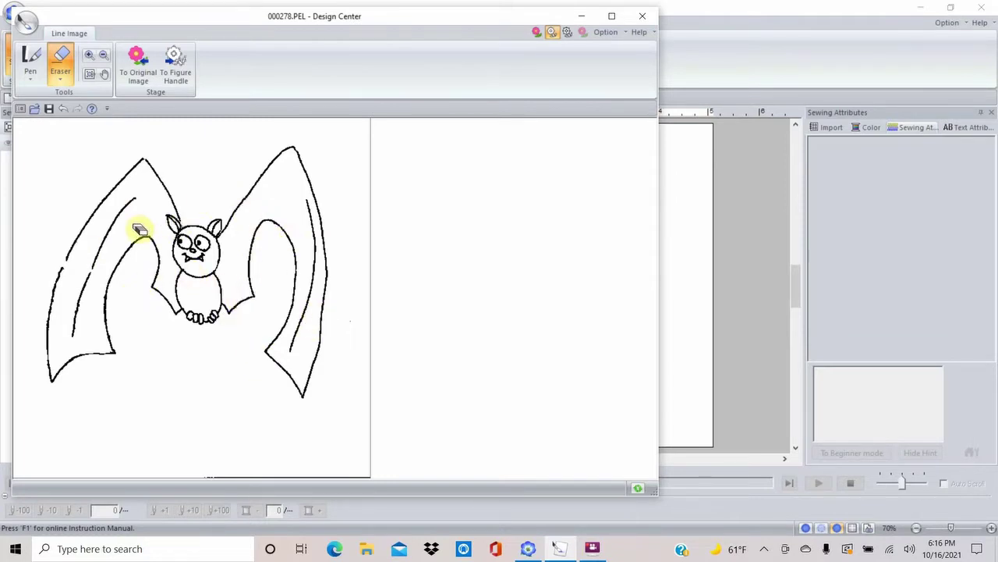
- Erase the stray specks between the wing line and the bat's left ear with the medium eraser
{"action": "left_click", "coordinate": [89, 56]}
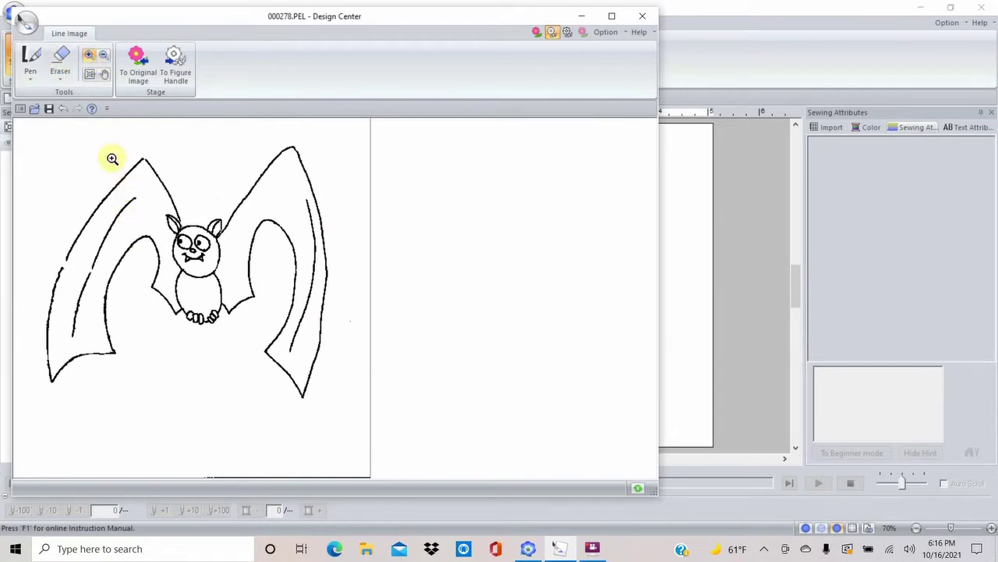
{"action": "left_click_drag", "start_coordinate": [121, 152], "coordinate": [258, 300]}
{"action": "left_click_drag", "start_coordinate": [232, 216], "coordinate": [461, 426]}
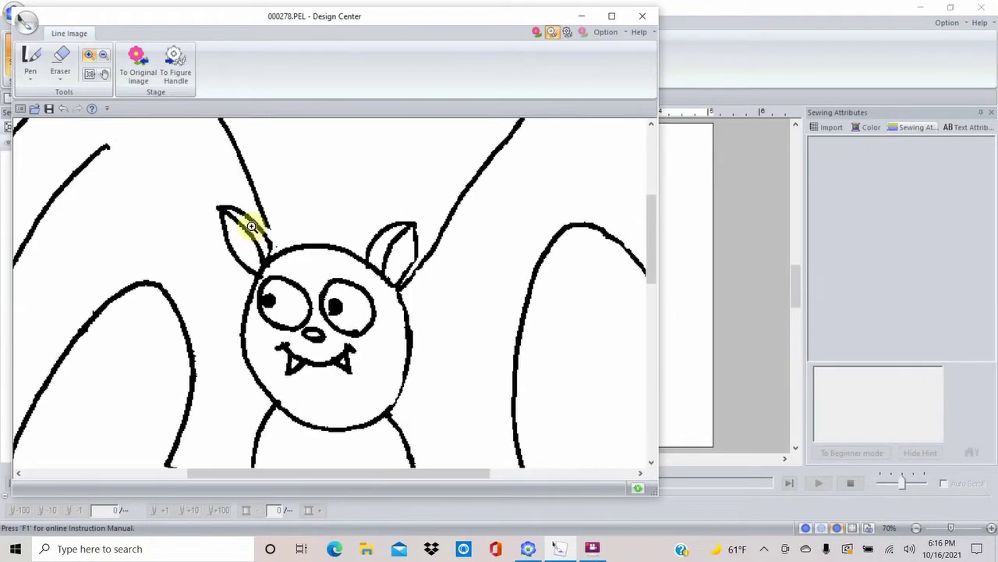
{"action": "left_click_drag", "start_coordinate": [213, 196], "coordinate": [465, 386]}
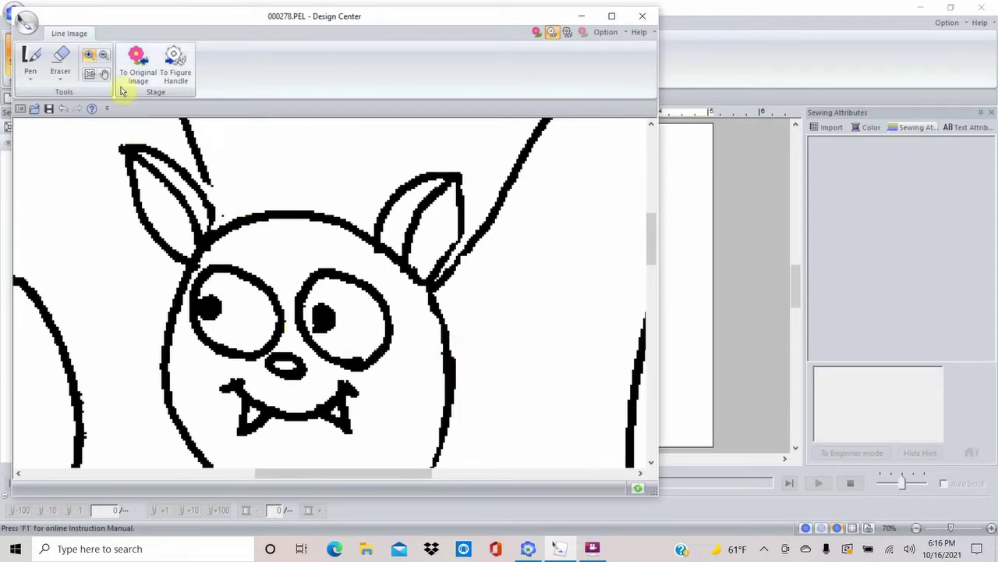
{"action": "left_click", "coordinate": [60, 61]}
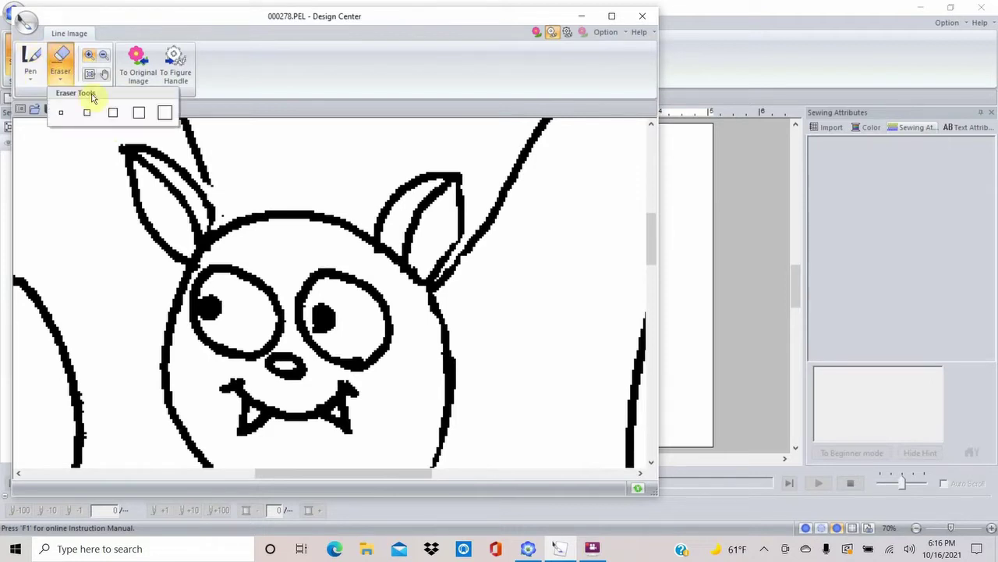
{"action": "left_click", "coordinate": [113, 115]}
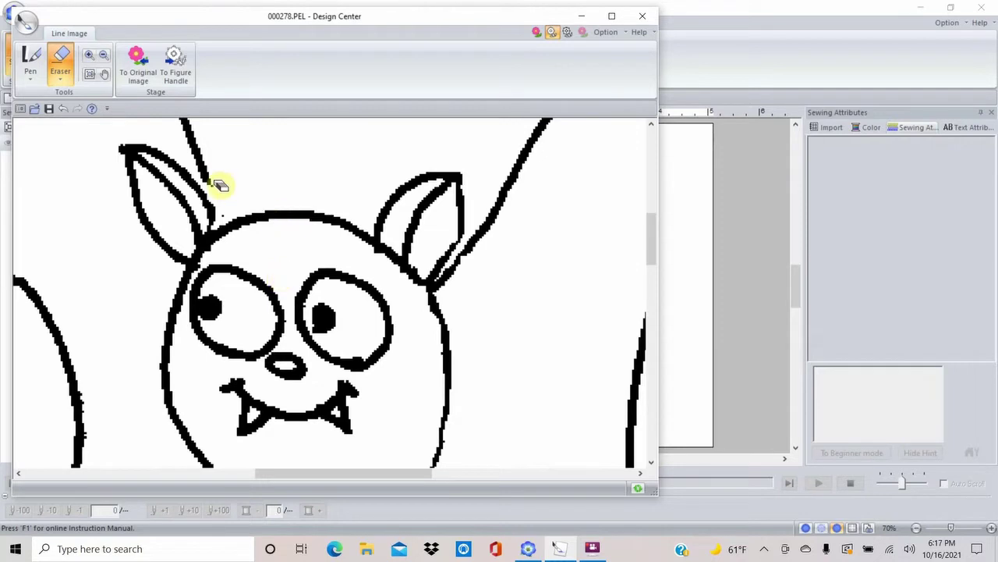
{"action": "left_click_drag", "start_coordinate": [213, 189], "coordinate": [224, 215]}
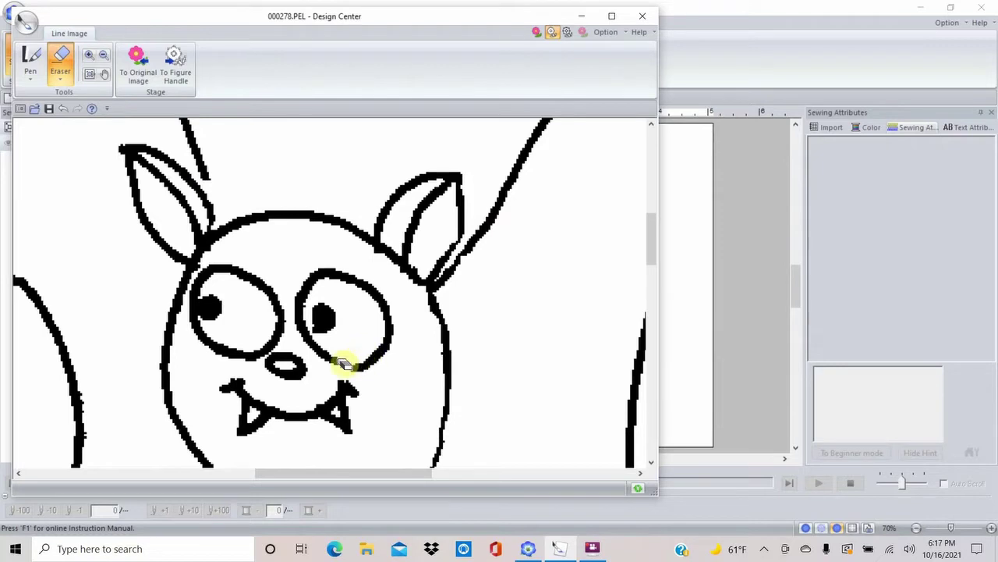
- Erase a short piece of the right eye's lower outline and redraw it with the second-smallest pen
{"action": "mouse_move", "coordinate": [333, 356]}
{"action": "left_mouse_down"}
{"action": "mouse_move", "coordinate": [357, 338]}
{"action": "mouse_move", "coordinate": [330, 375]}
{"action": "mouse_move", "coordinate": [350, 352]}
{"action": "left_mouse_up"}
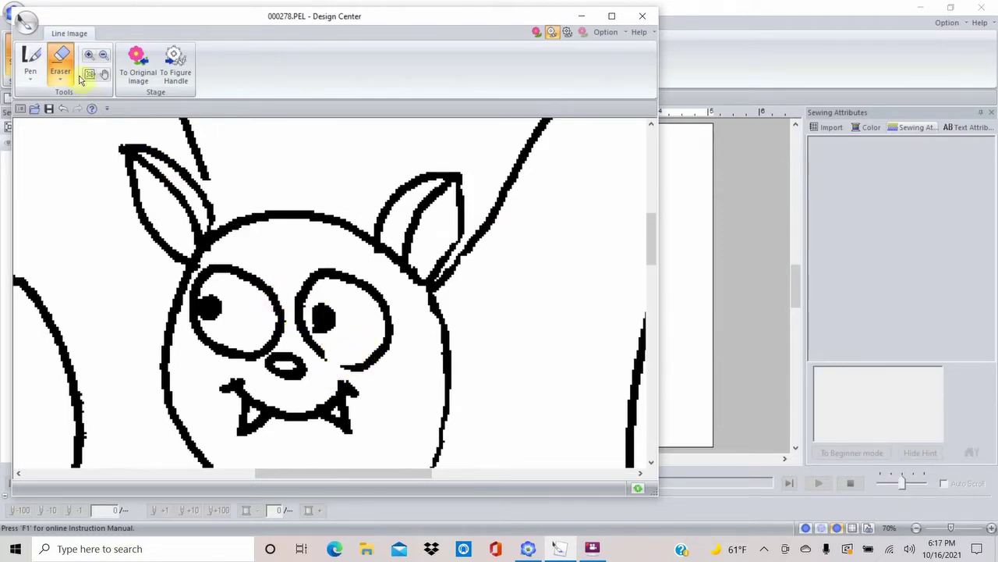
{"action": "left_click", "coordinate": [32, 58]}
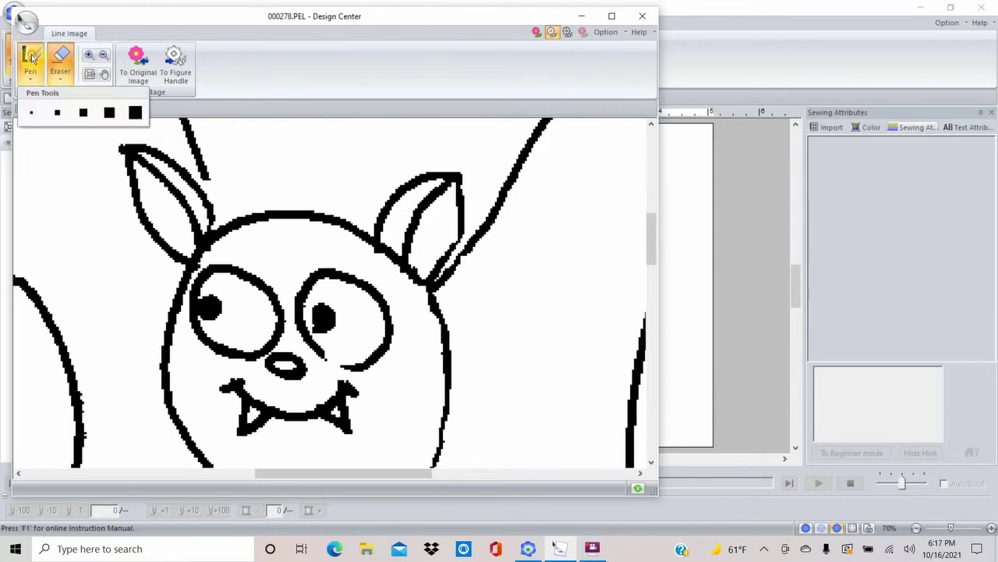
{"action": "left_click", "coordinate": [57, 111]}
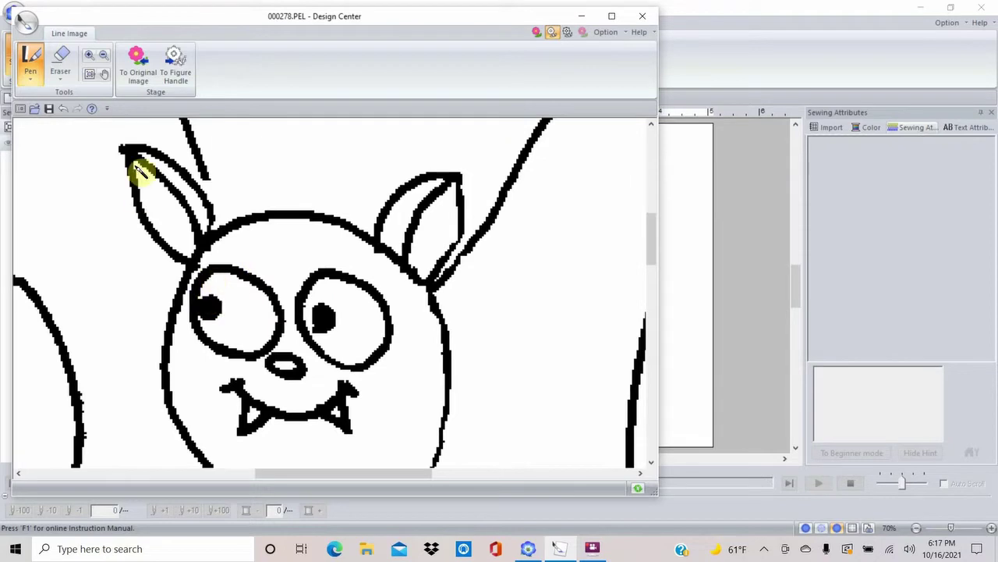
- Separate the left eye's pupil from the eye outline by erasing between them with the smallest eraser
{"action": "left_click", "coordinate": [90, 53]}
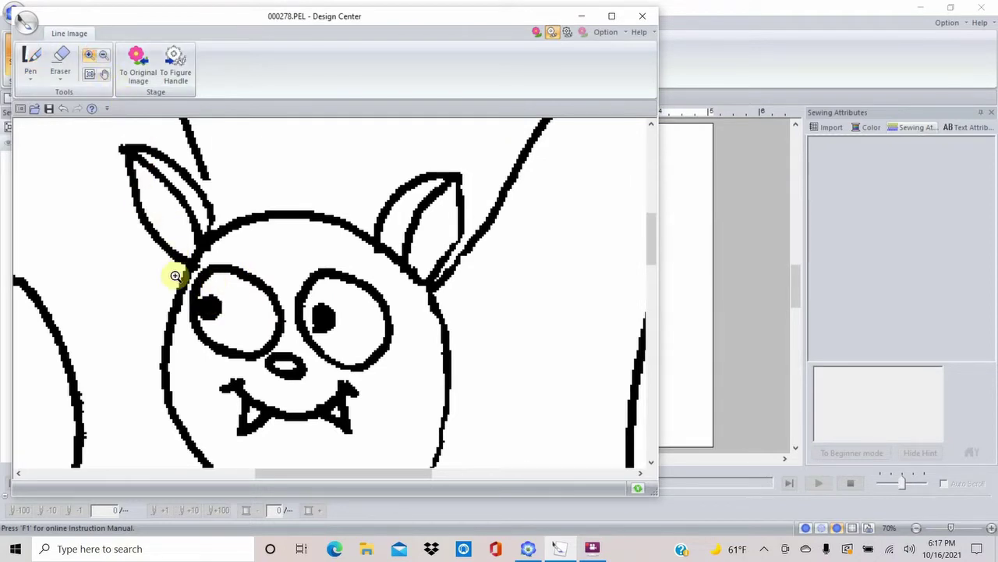
{"action": "left_click", "coordinate": [241, 345]}
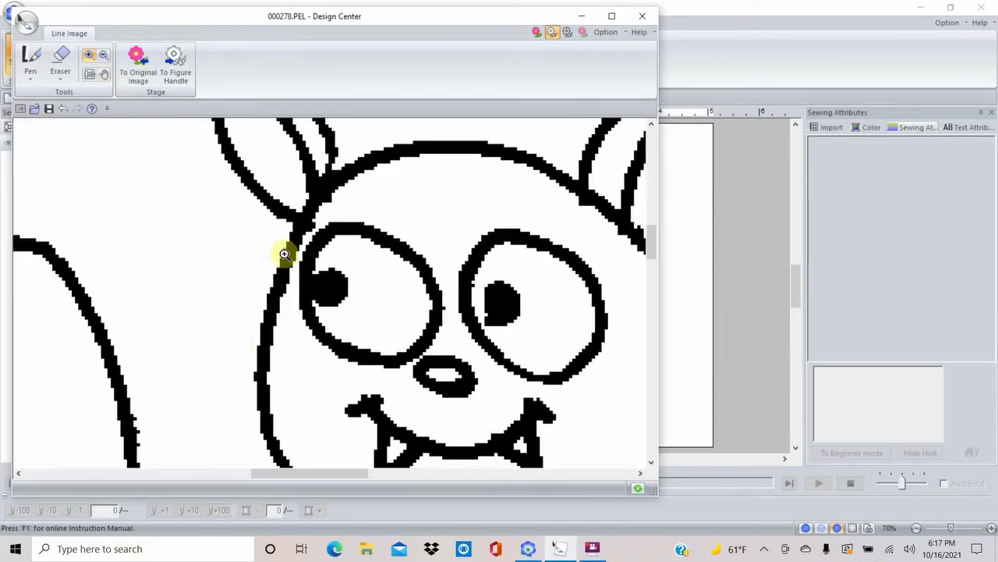
{"action": "left_click", "coordinate": [36, 57]}
{"action": "left_click", "coordinate": [35, 57]}
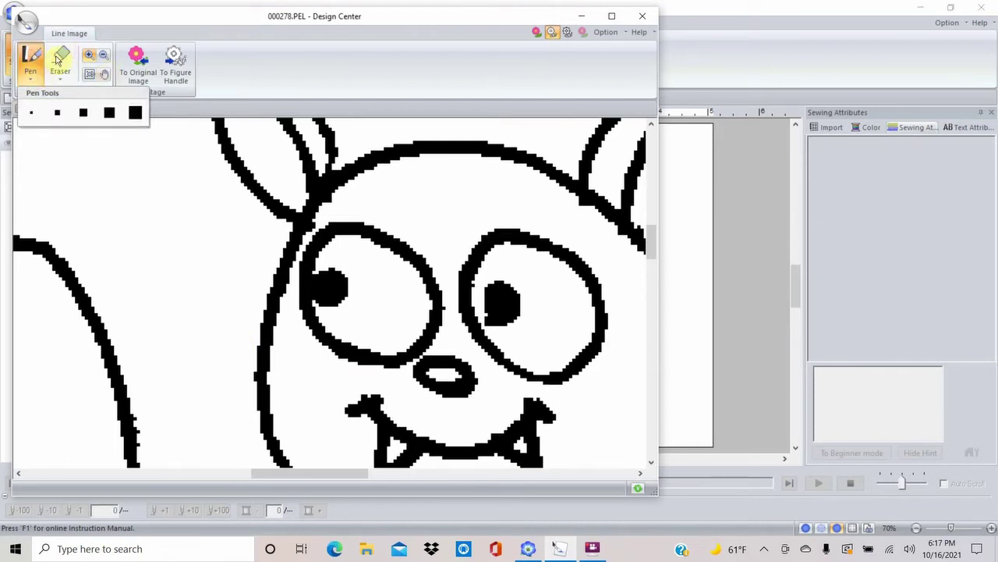
{"action": "left_click", "coordinate": [59, 60]}
{"action": "left_click", "coordinate": [60, 110]}
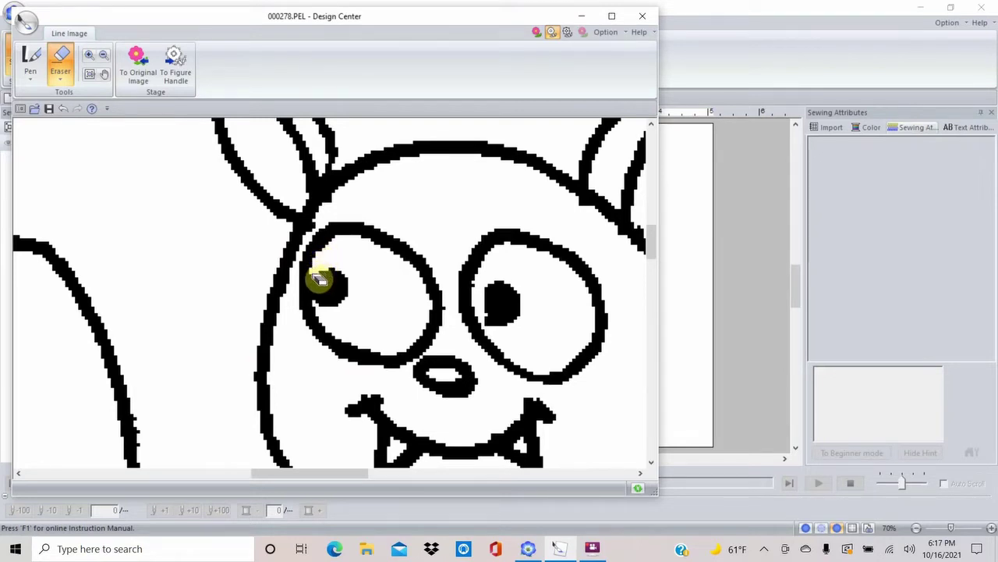
{"action": "left_click_drag", "start_coordinate": [319, 284], "coordinate": [318, 296]}
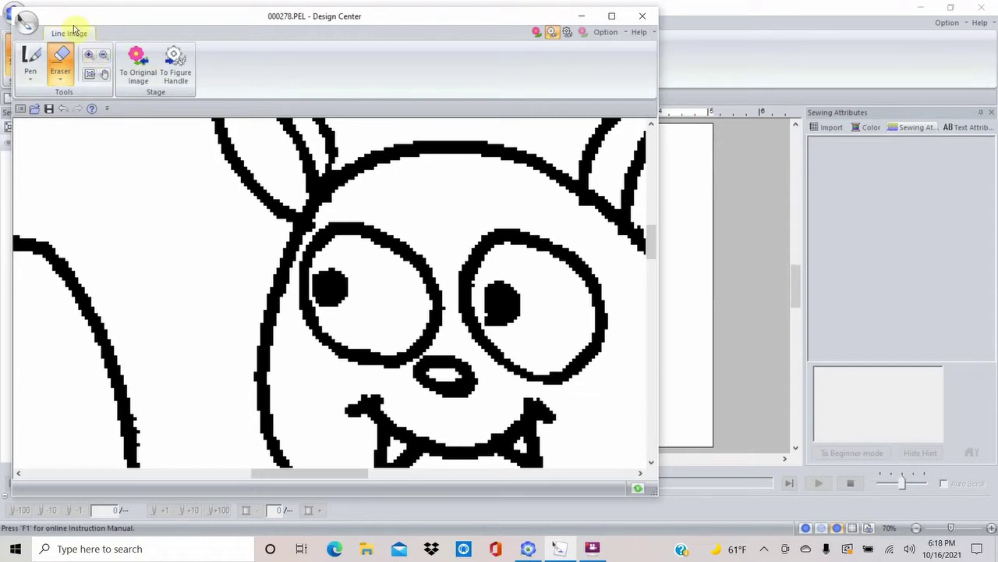
- Close the gap in the left wing's outer outline with the second-smallest pen
{"action": "left_click", "coordinate": [90, 74]}
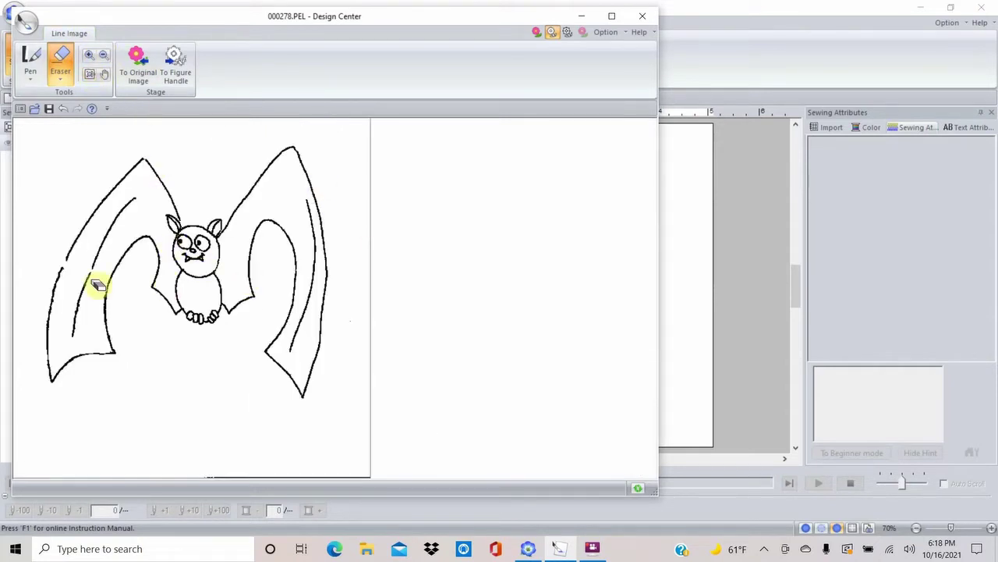
{"action": "left_click", "coordinate": [89, 56]}
{"action": "left_click", "coordinate": [34, 207]}
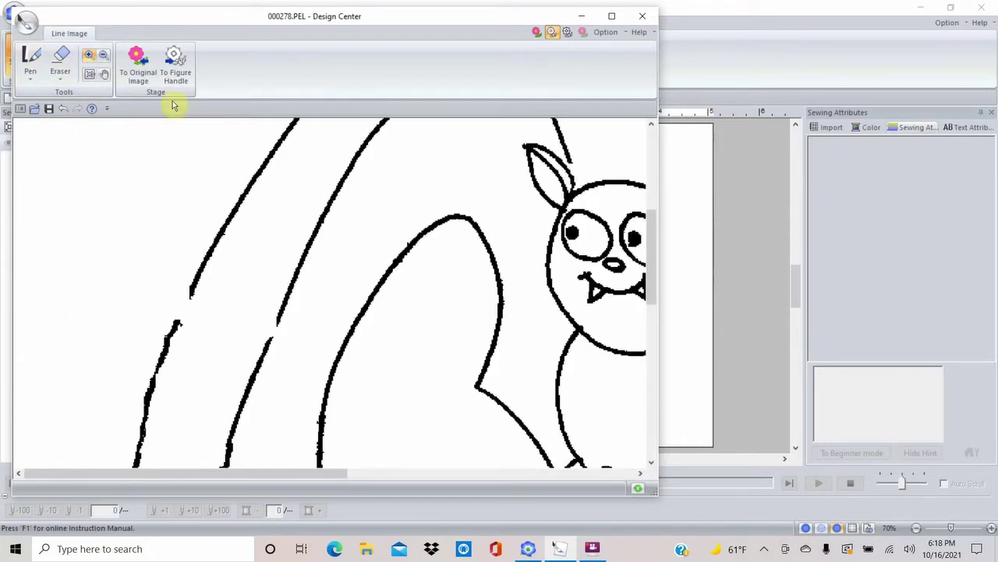
{"action": "left_click", "coordinate": [31, 63]}
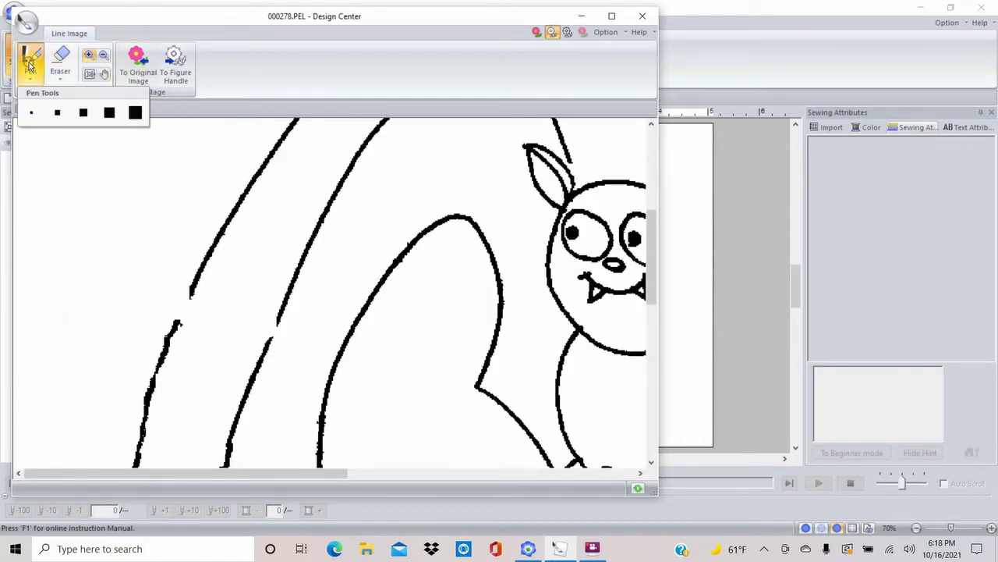
{"action": "left_click", "coordinate": [59, 112]}
{"action": "left_click", "coordinate": [160, 288]}
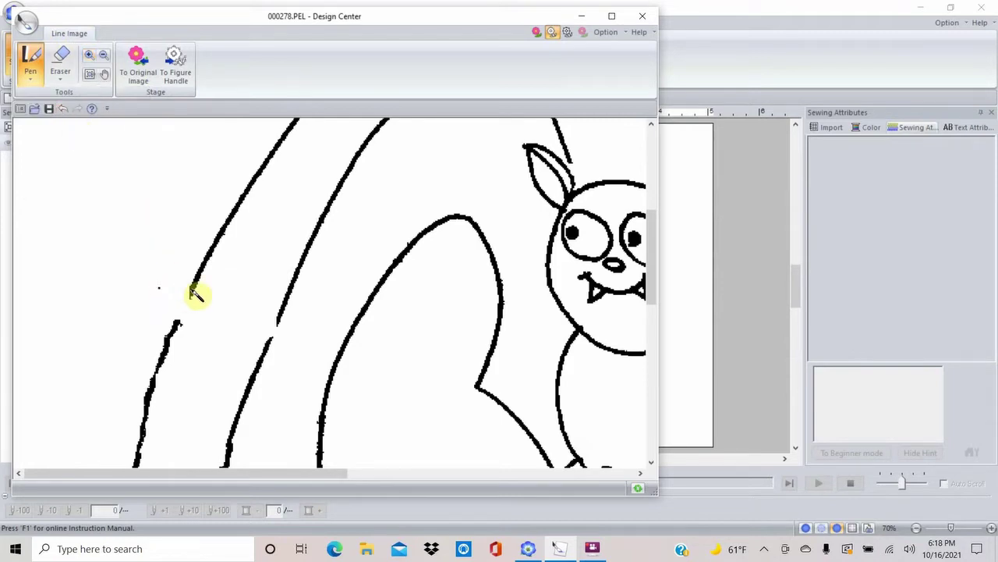
{"action": "mouse_move", "coordinate": [192, 287]}
{"action": "left_mouse_down"}
{"action": "mouse_move", "coordinate": [167, 336]}
{"action": "mouse_move", "coordinate": [188, 298]}
{"action": "left_mouse_up"}
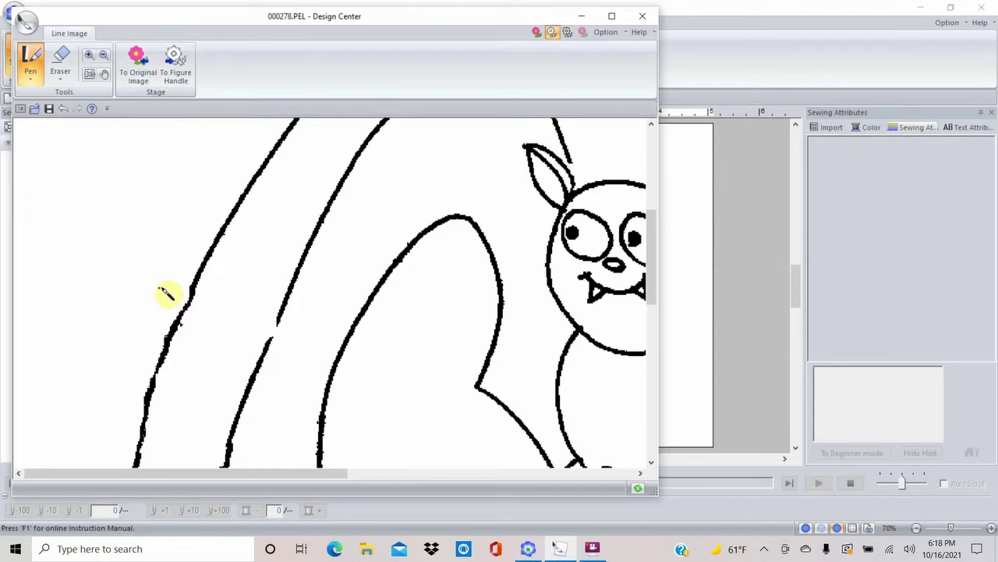
- Erase the stray dot beside the left wing's outer outline with the second-smallest eraser
{"action": "left_click", "coordinate": [60, 62]}
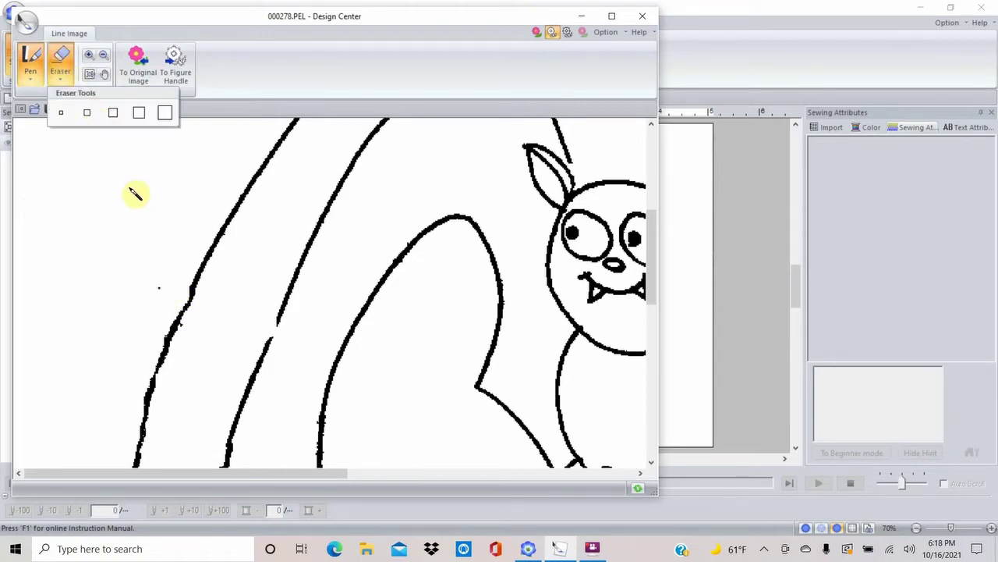
{"action": "left_click", "coordinate": [90, 111]}
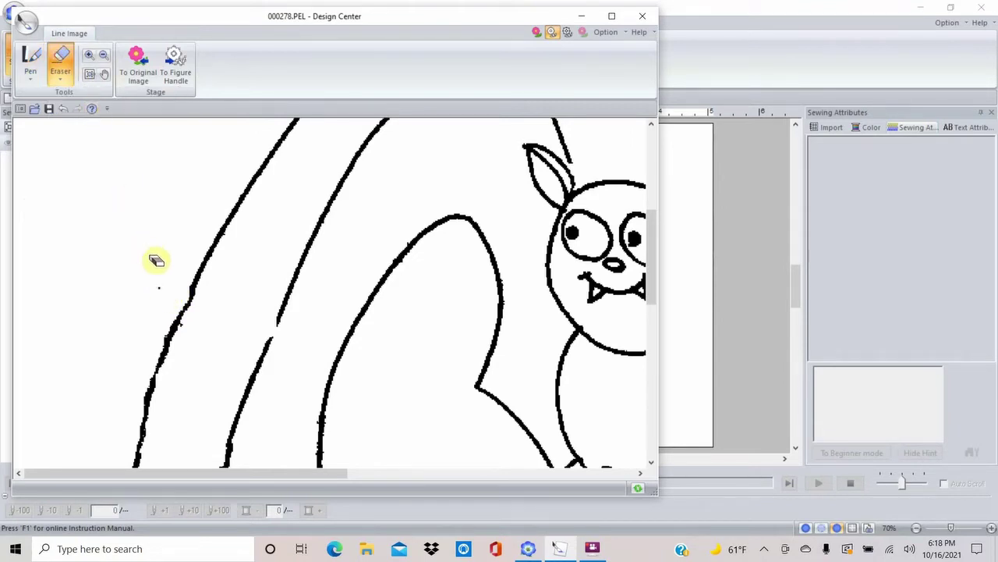
{"action": "left_click_drag", "start_coordinate": [168, 320], "coordinate": [161, 292]}
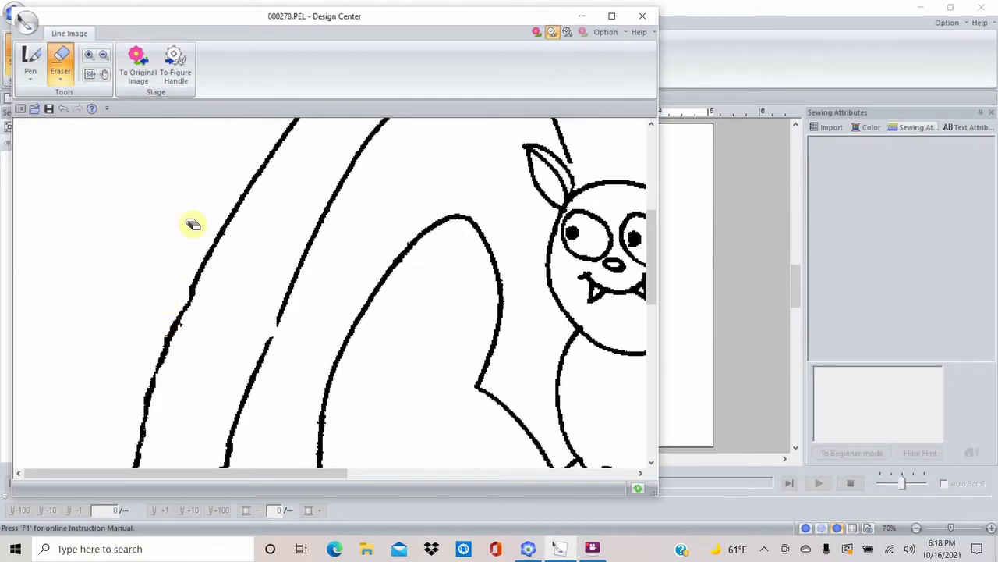
{"action": "left_click", "coordinate": [89, 74]}
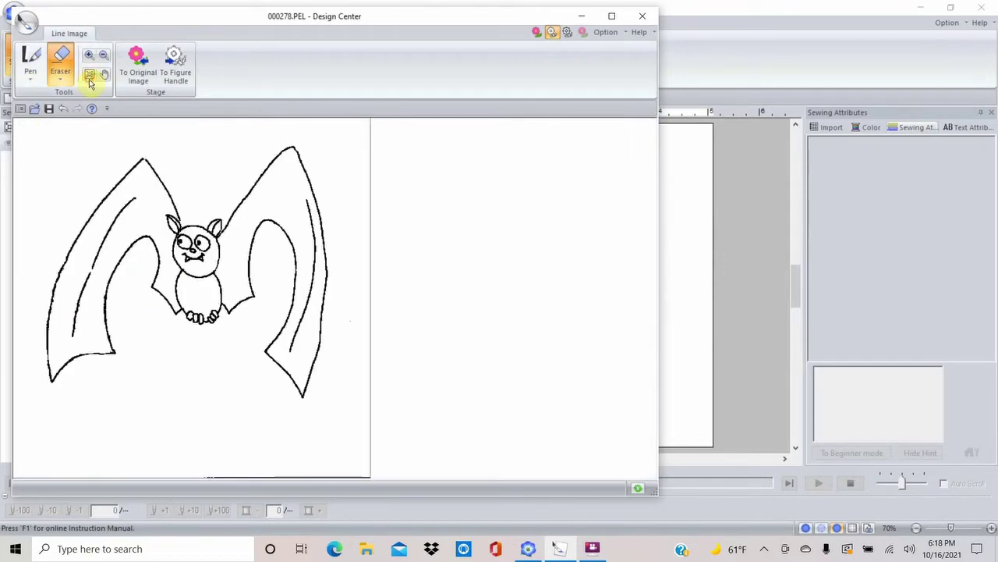
- Start the figure object conversion and set the design page's hoop size to 180 x 300 mm
{"action": "left_click", "coordinate": [177, 62]}
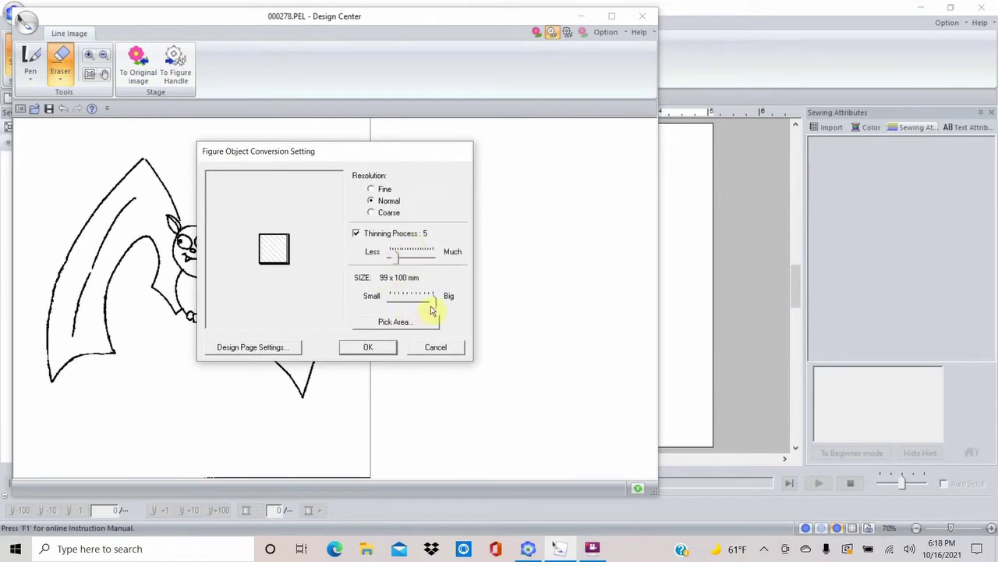
{"action": "left_click", "coordinate": [275, 351]}
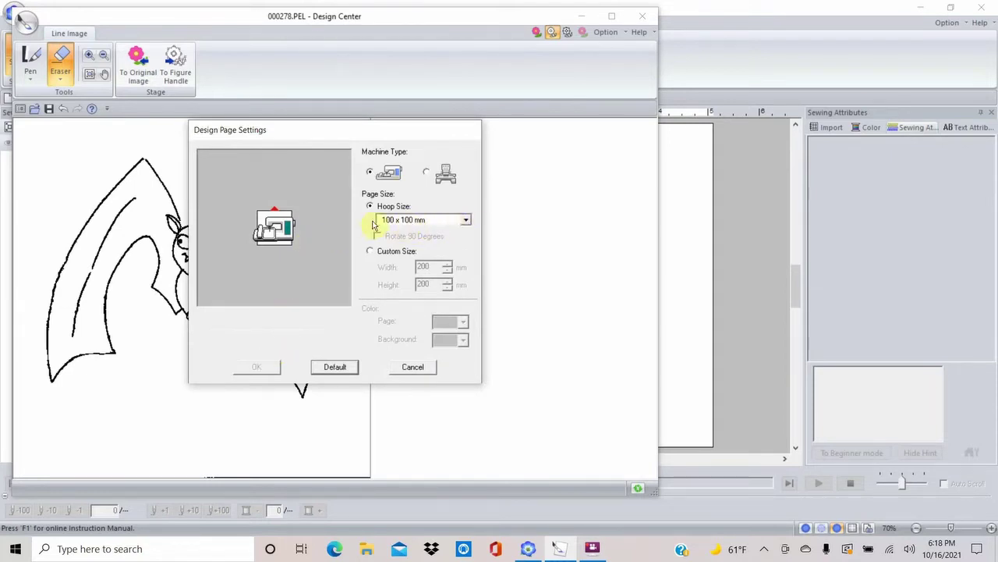
{"action": "left_click", "coordinate": [465, 221]}
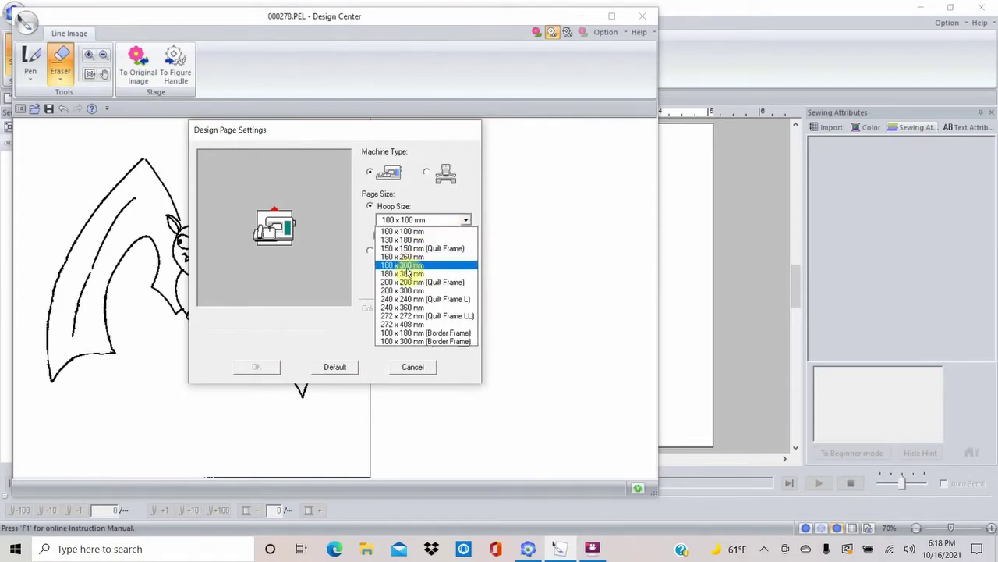
{"action": "left_click", "coordinate": [410, 267]}
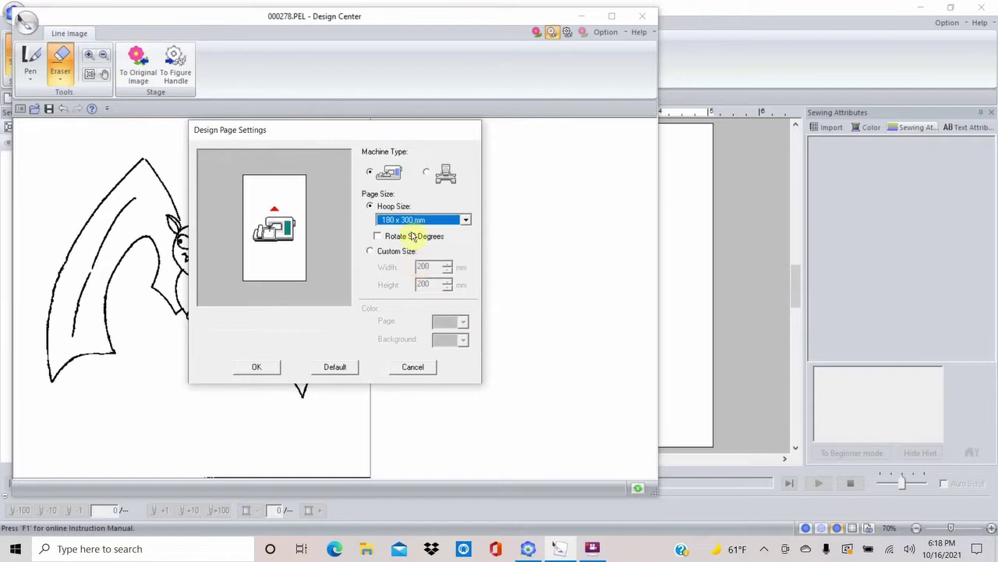
{"action": "left_click", "coordinate": [466, 221]}
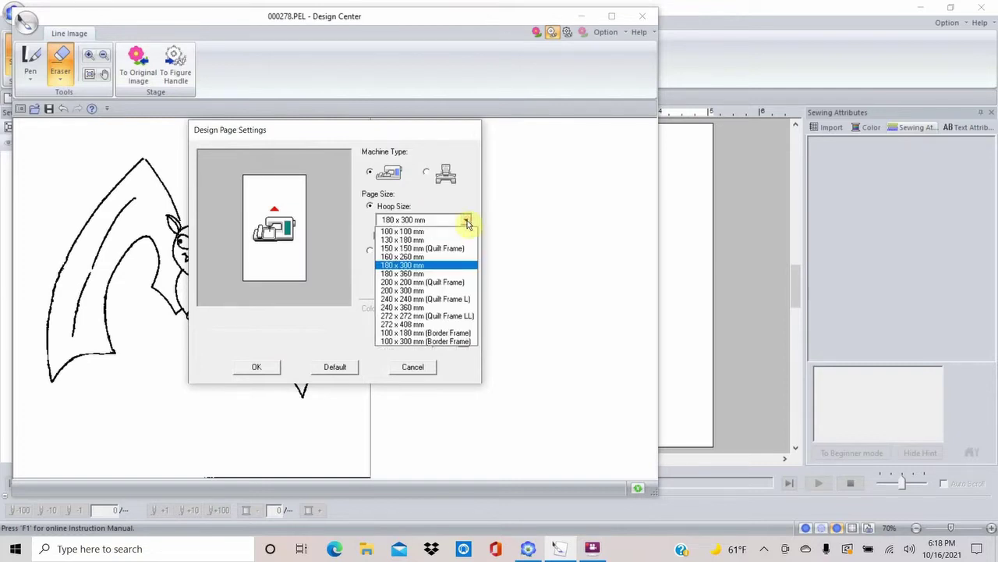
{"action": "left_click", "coordinate": [421, 265]}
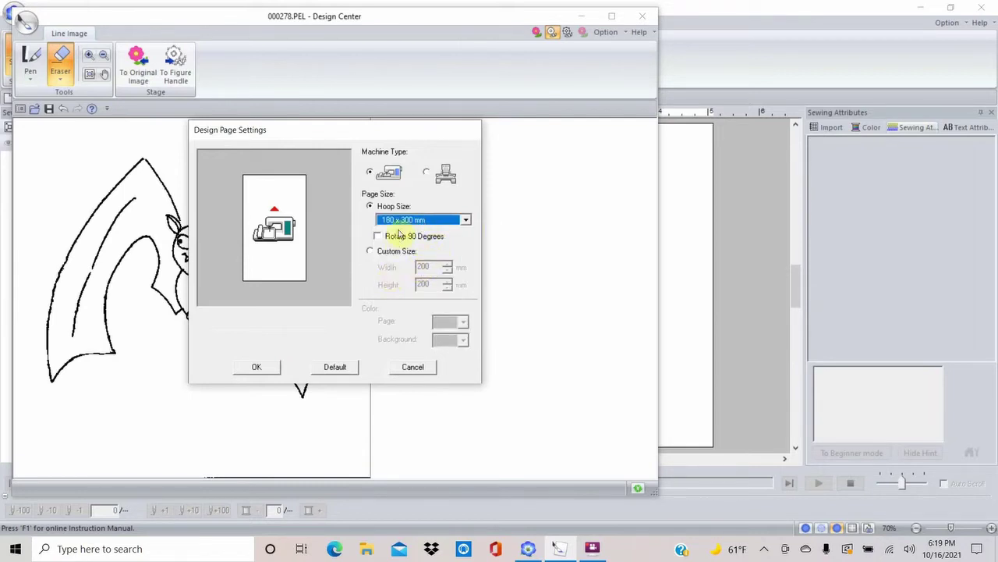
{"action": "left_click", "coordinate": [257, 368]}
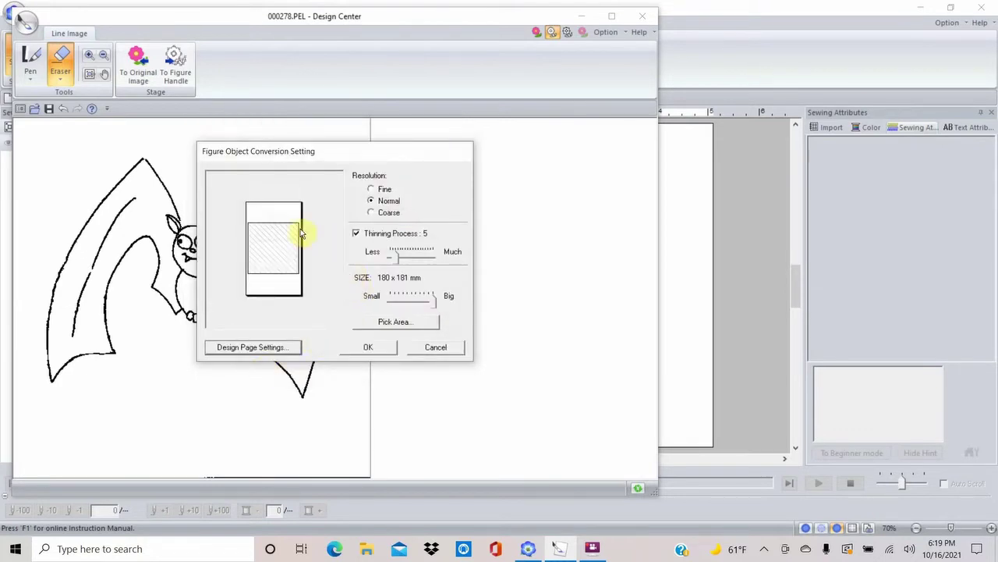
- Convert the bat to figure data at the biggest size with maximum thinning, and return to the line image, discarding that data
{"action": "mouse_move", "coordinate": [434, 303]}
{"action": "left_mouse_down"}
{"action": "mouse_move", "coordinate": [394, 306]}
{"action": "mouse_move", "coordinate": [449, 304]}
{"action": "left_mouse_up"}
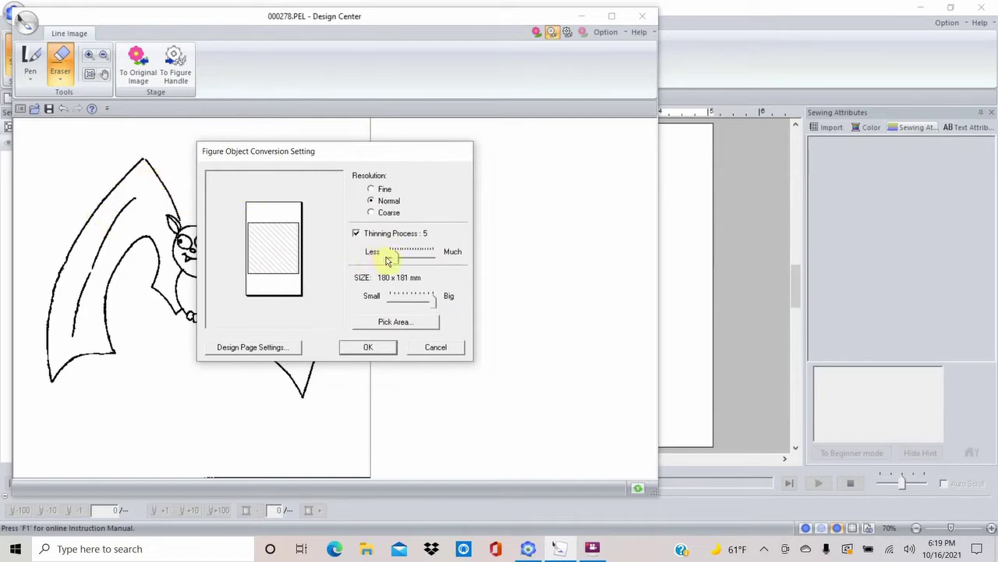
{"action": "left_click_drag", "start_coordinate": [396, 260], "coordinate": [445, 261]}
{"action": "left_click", "coordinate": [375, 349]}
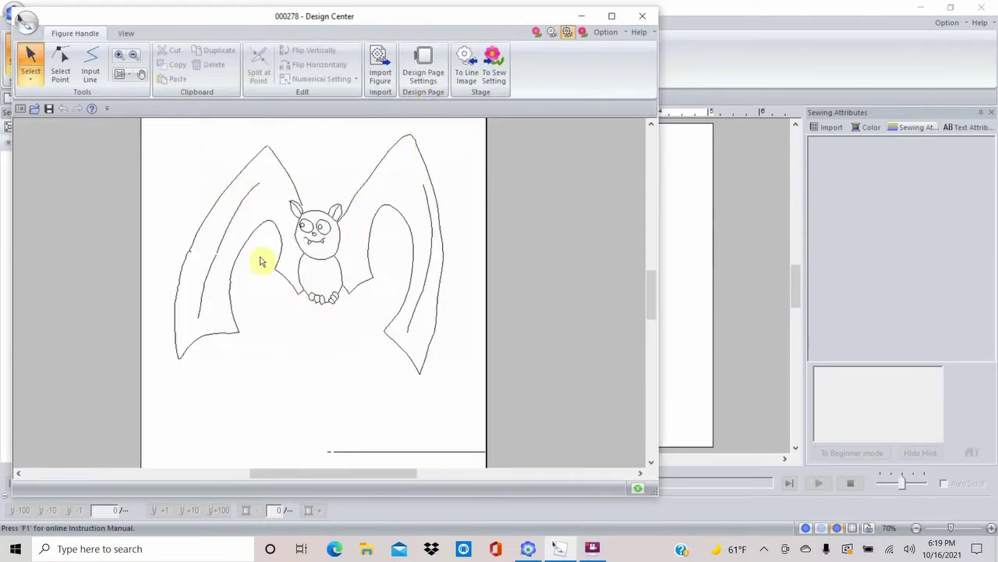
{"action": "left_click", "coordinate": [467, 62]}
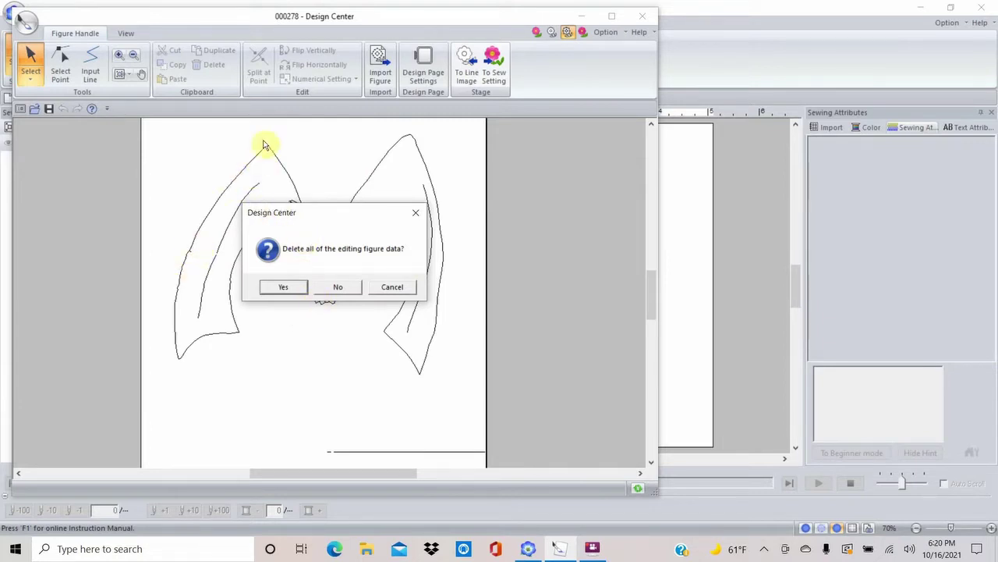
{"action": "left_click", "coordinate": [286, 287]}
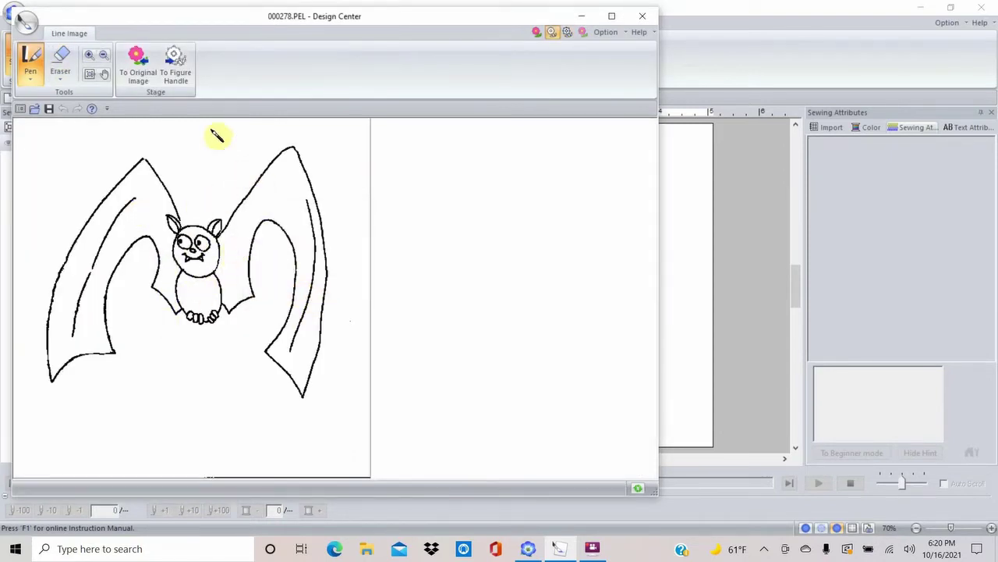
- Convert the bat to figure data with the least thinning, and return to the line image, discarding that data
{"action": "left_click", "coordinate": [176, 73]}
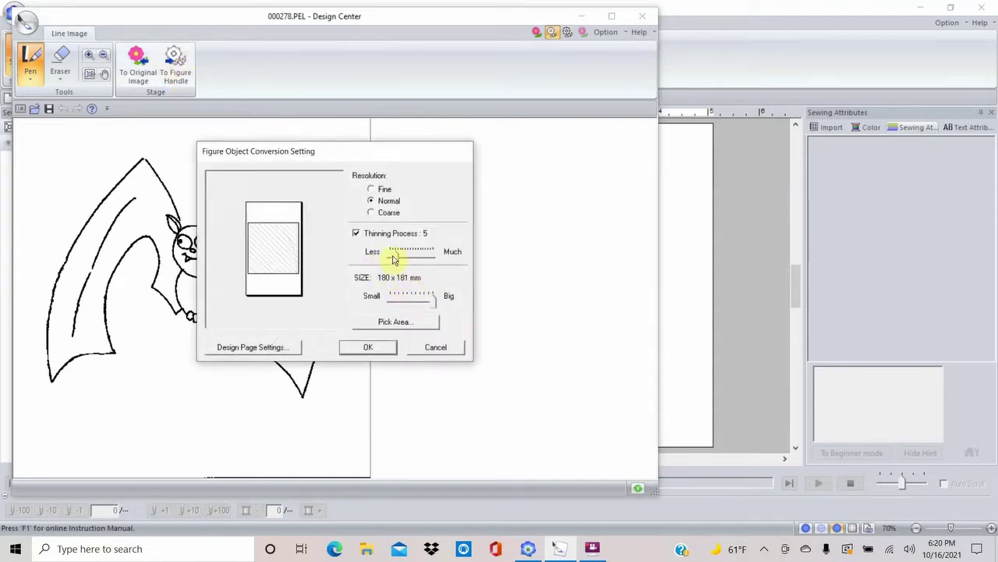
{"action": "left_click_drag", "start_coordinate": [398, 263], "coordinate": [370, 266]}
{"action": "left_click", "coordinate": [381, 345]}
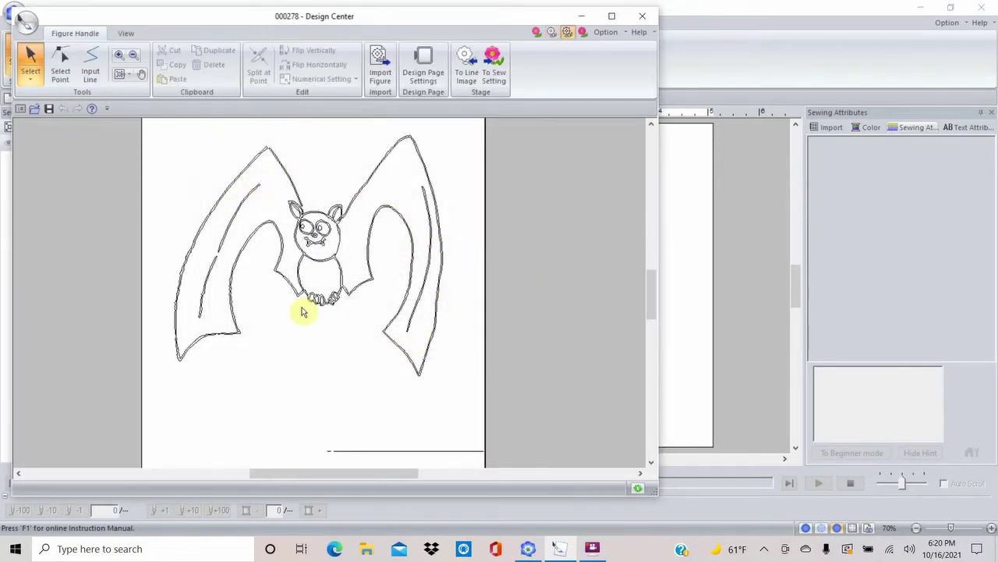
{"action": "left_click", "coordinate": [466, 72]}
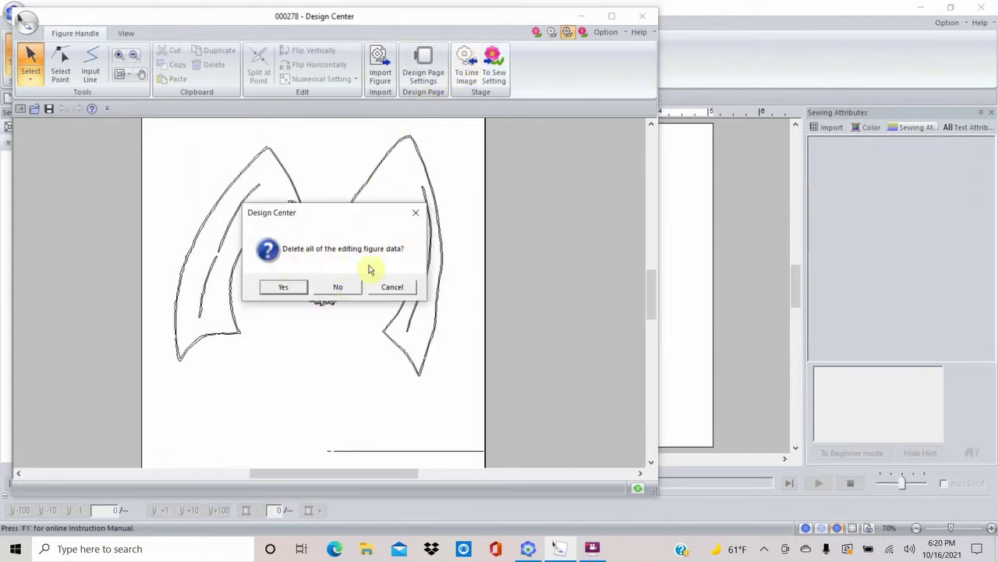
{"action": "left_click", "coordinate": [283, 288]}
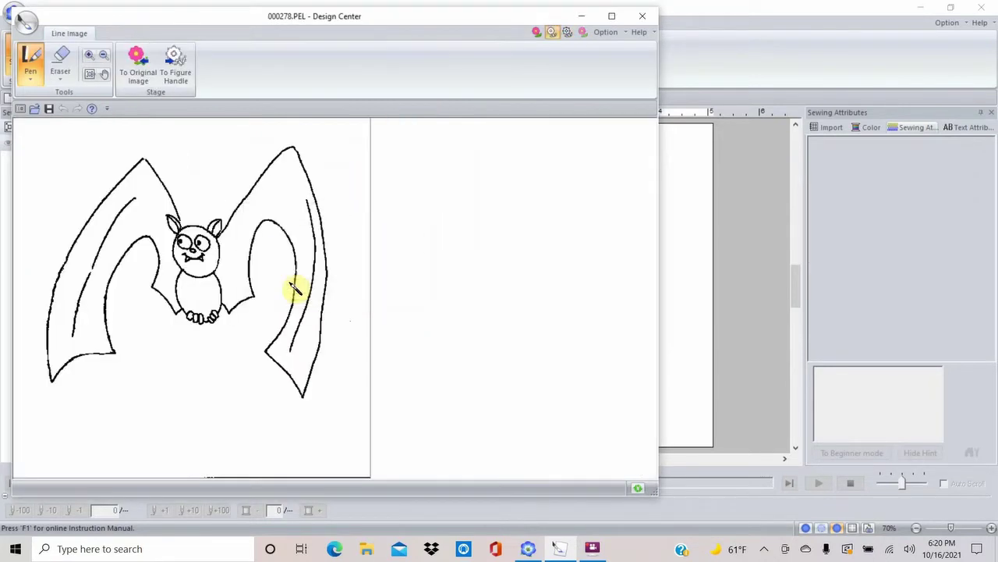
- Set the thinning process to 20 and convert the bat line image to figure data
{"action": "left_click", "coordinate": [173, 69]}
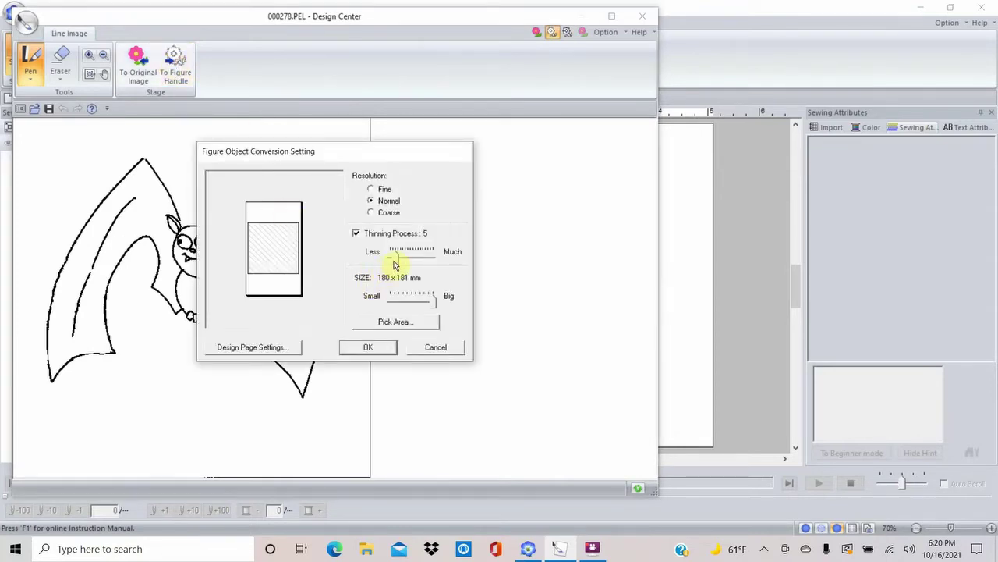
{"action": "left_click_drag", "start_coordinate": [402, 262], "coordinate": [447, 259]}
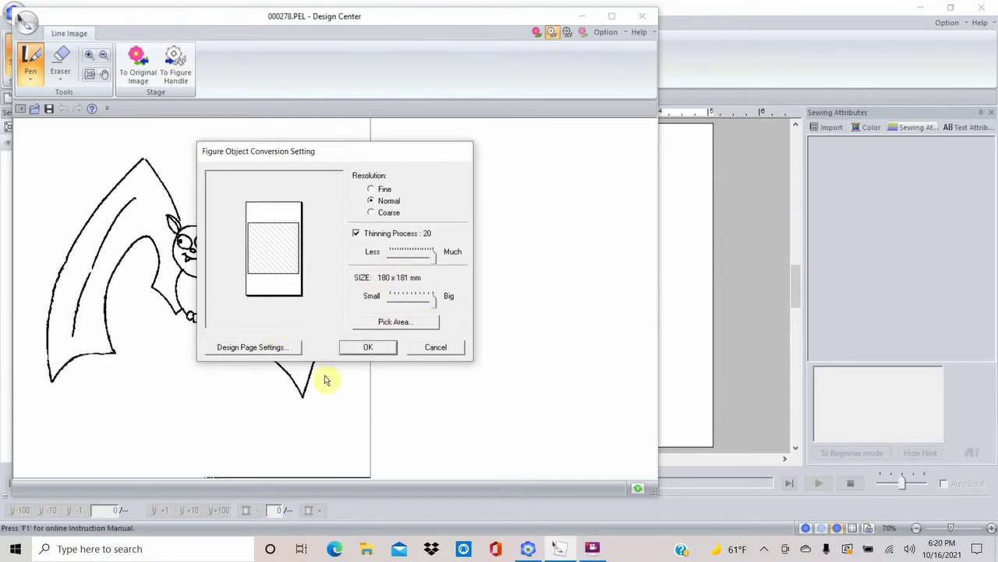
{"action": "left_click", "coordinate": [370, 347]}
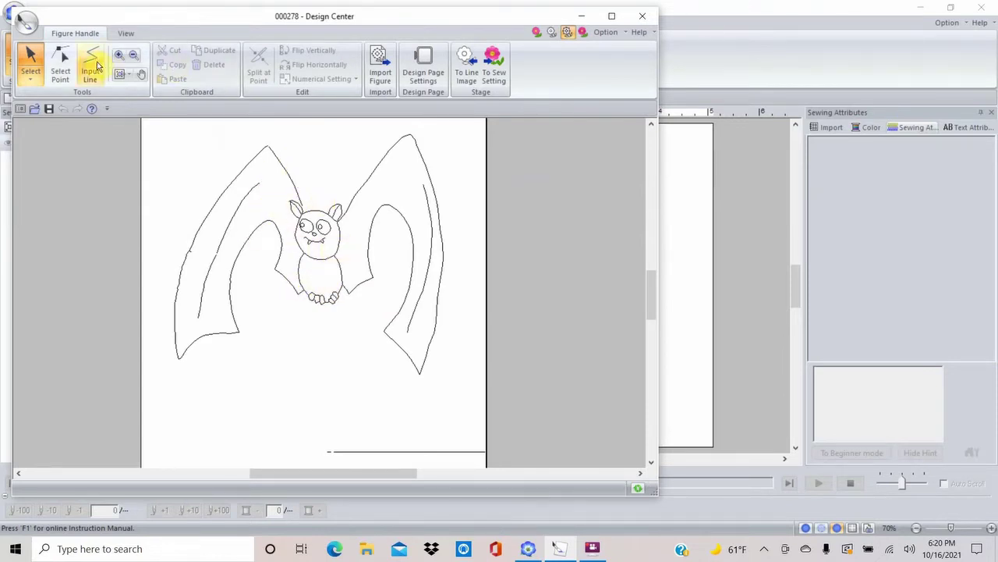
- Move one outline point on the lower right side of the bat's face outward with Select Point
{"action": "left_click", "coordinate": [120, 57]}
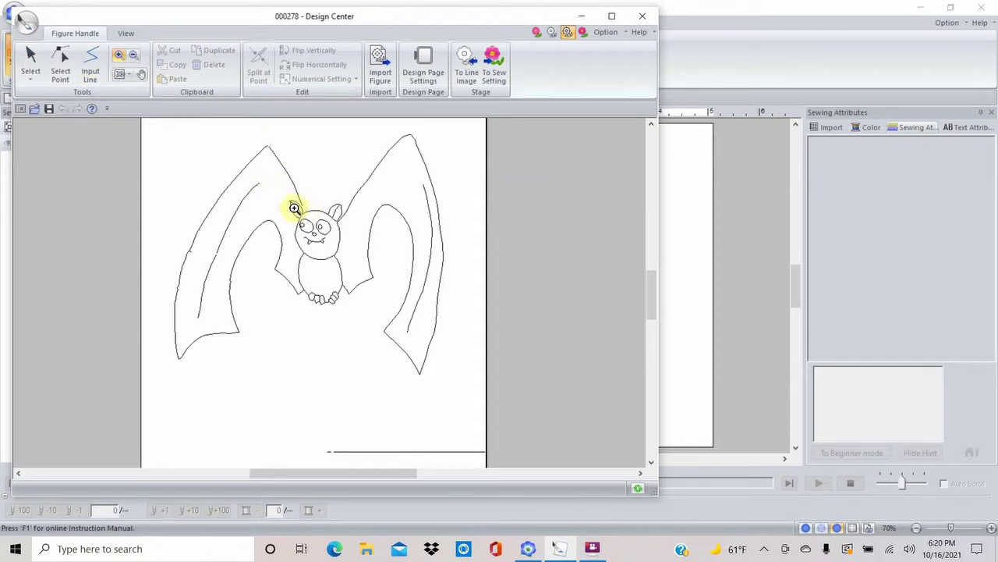
{"action": "left_click_drag", "start_coordinate": [269, 194], "coordinate": [383, 294]}
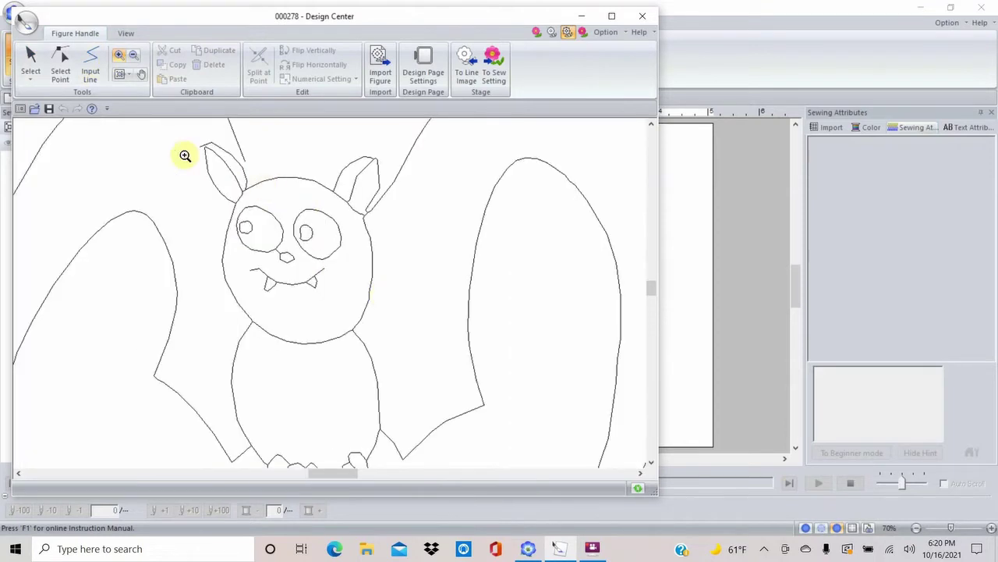
{"action": "left_click_drag", "start_coordinate": [172, 130], "coordinate": [440, 378]}
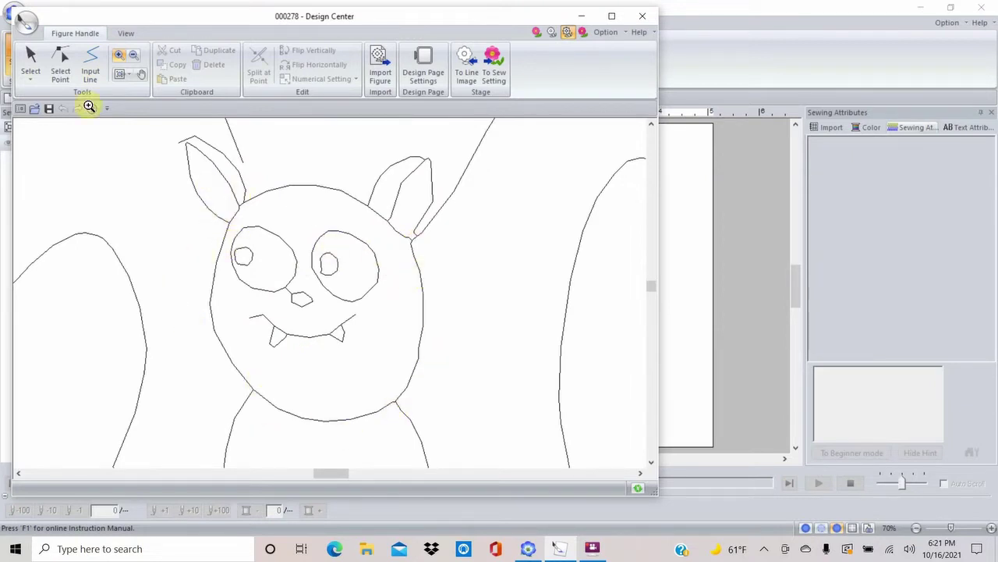
{"action": "left_click", "coordinate": [60, 71]}
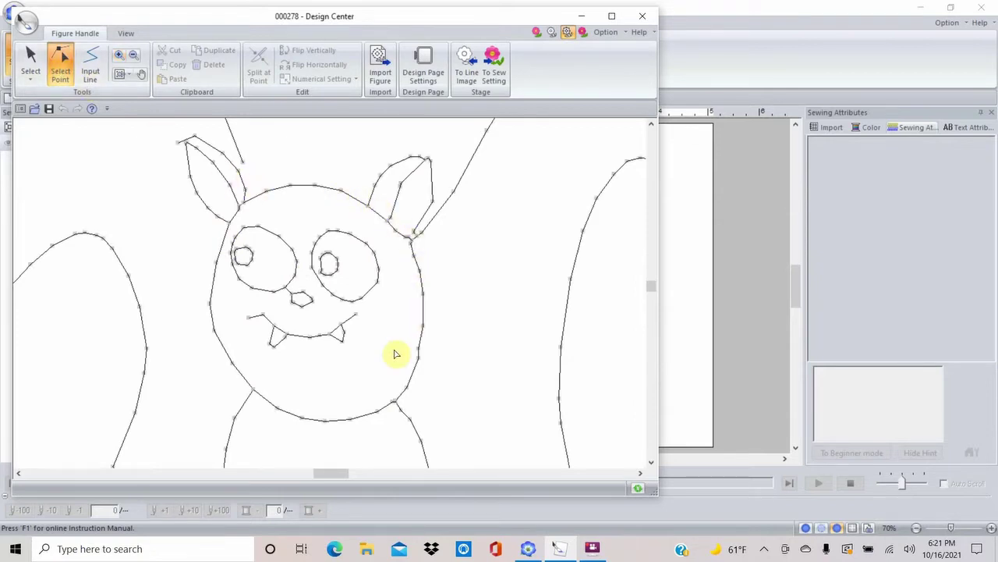
{"action": "left_click", "coordinate": [419, 359]}
{"action": "left_click", "coordinate": [419, 360]}
{"action": "left_click_drag", "start_coordinate": [419, 359], "coordinate": [429, 360]}
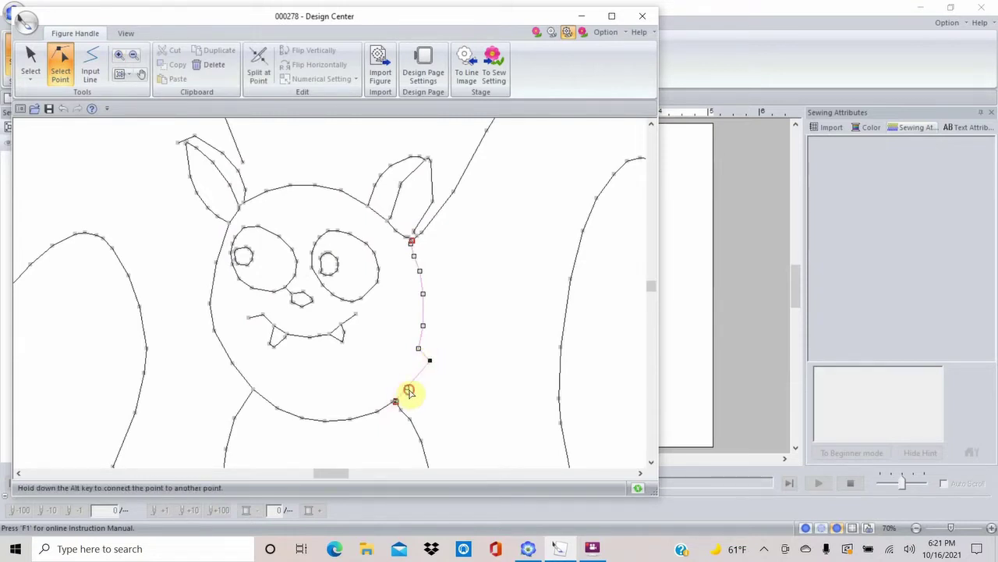
- Move the outline points along the right side of the bat's face outward to form a rounder curve
{"action": "left_click", "coordinate": [415, 396]}
{"action": "left_click", "coordinate": [407, 389]}
{"action": "left_click_drag", "start_coordinate": [411, 390], "coordinate": [416, 390]}
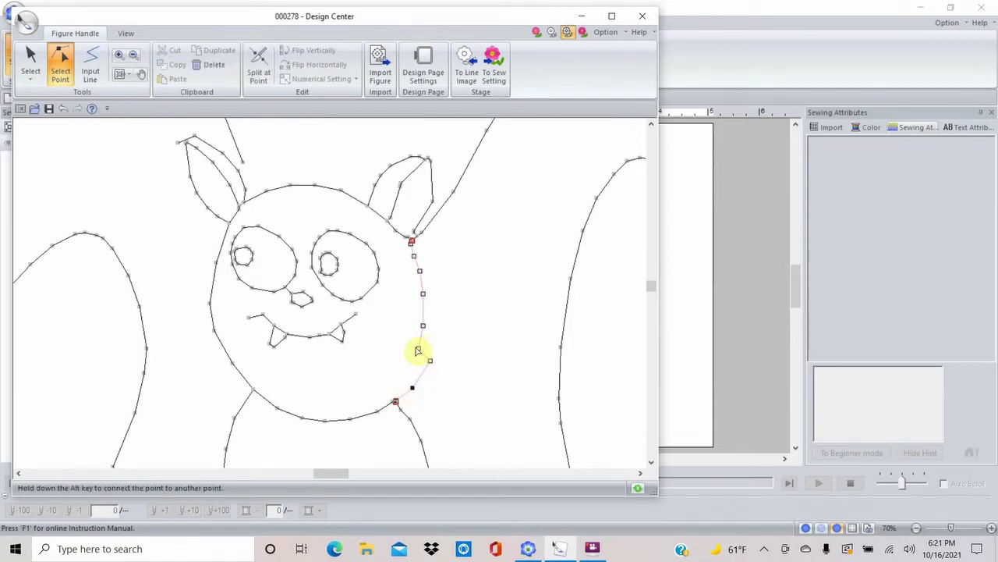
{"action": "left_click", "coordinate": [420, 351]}
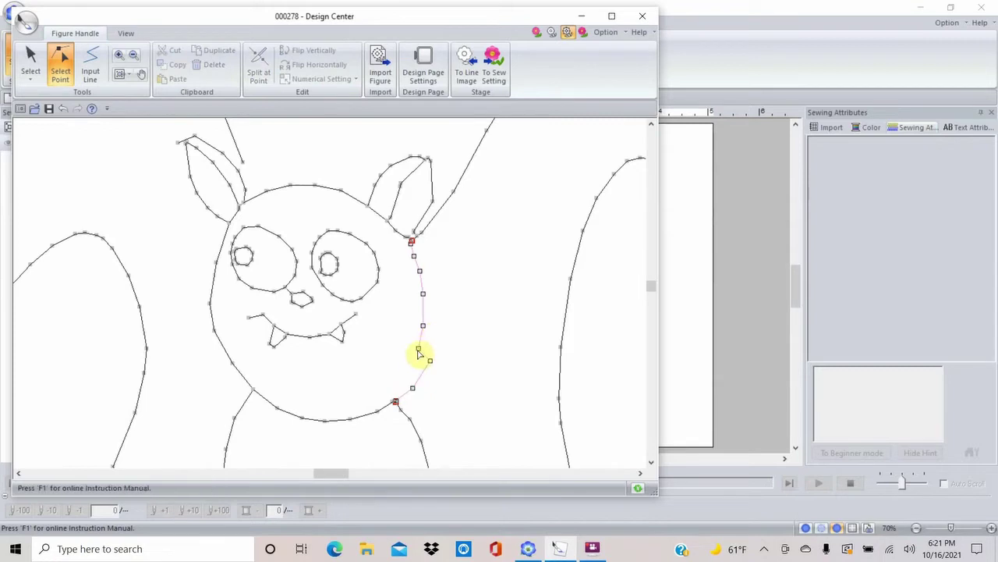
{"action": "left_click_drag", "start_coordinate": [418, 348], "coordinate": [431, 266]}
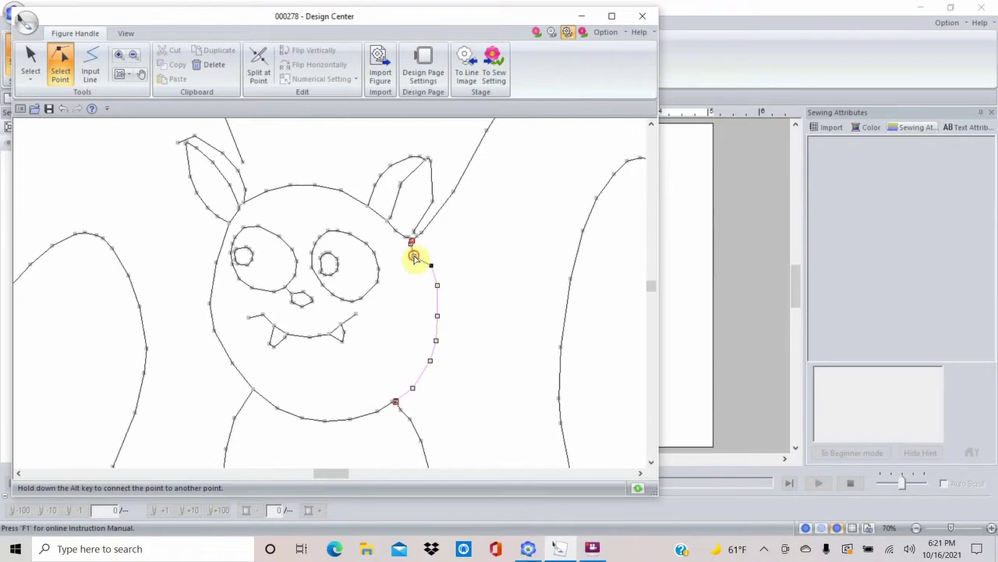
{"action": "left_click_drag", "start_coordinate": [413, 256], "coordinate": [419, 250]}
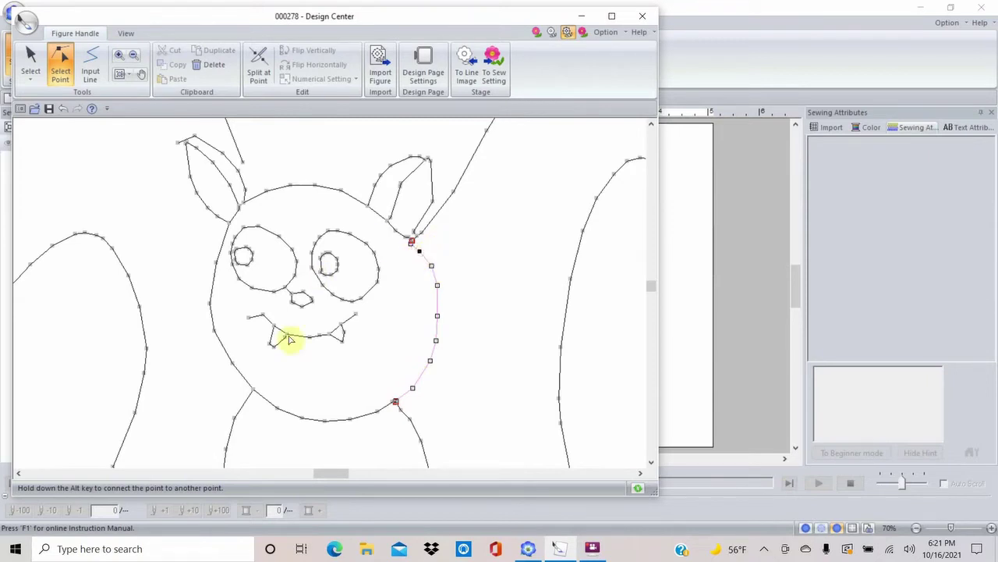
{"action": "left_click", "coordinate": [412, 390]}
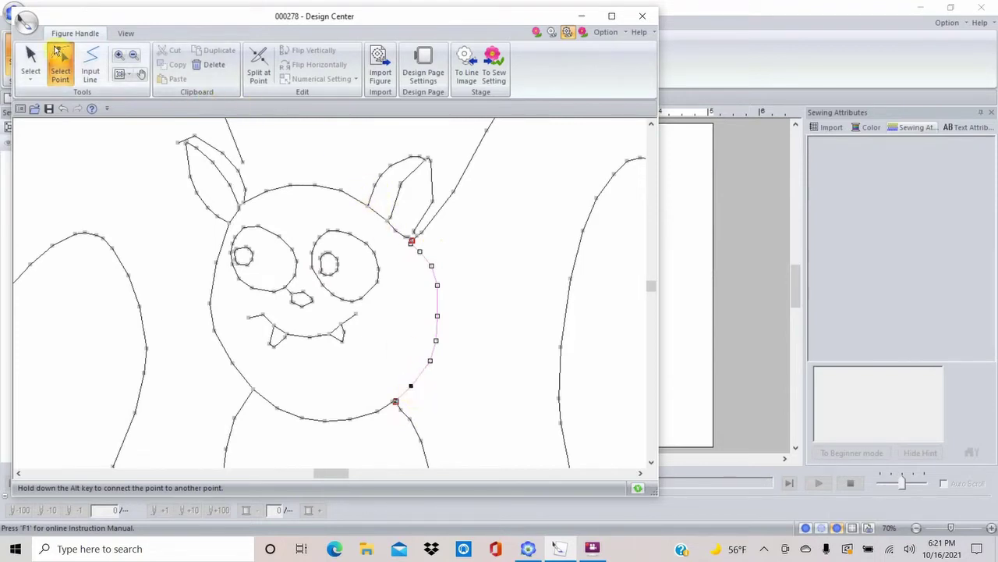
- Move the joint where the face outline meets the right wing outward and delete the extra face point just below it
{"action": "left_click", "coordinate": [119, 56]}
{"action": "left_click_drag", "start_coordinate": [364, 170], "coordinate": [452, 273]}
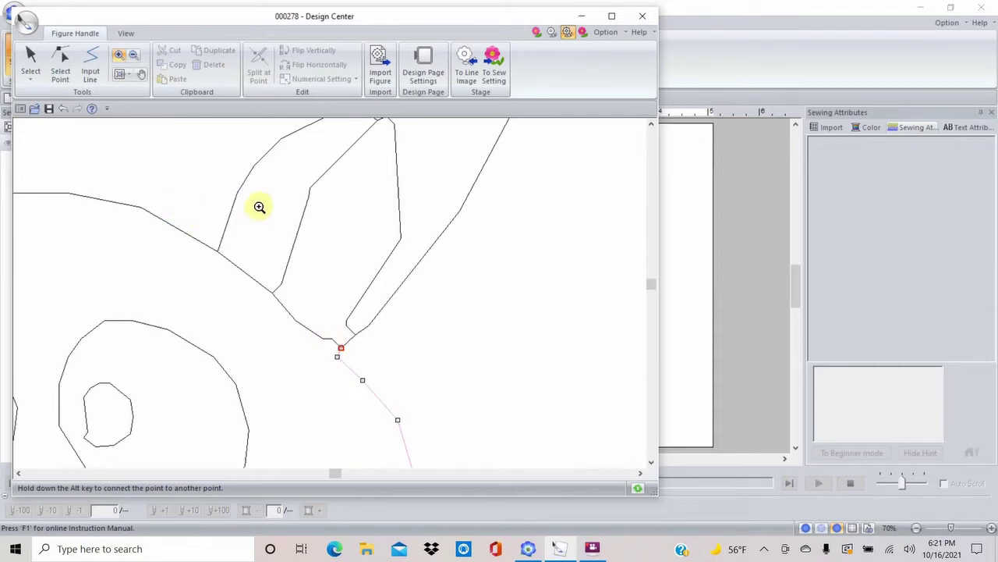
{"action": "left_click", "coordinate": [58, 53]}
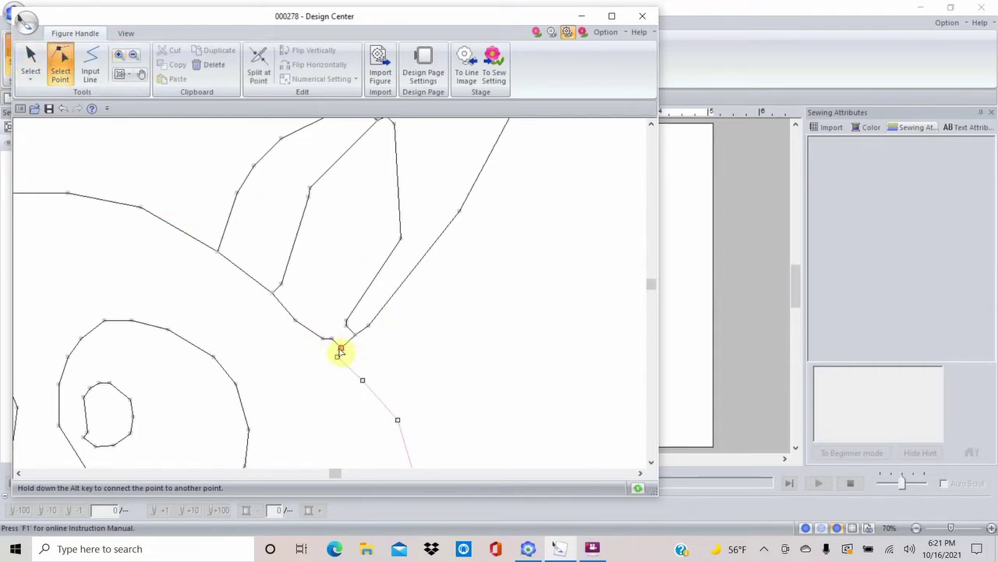
{"action": "left_click_drag", "start_coordinate": [344, 350], "coordinate": [414, 350]}
{"action": "left_click", "coordinate": [338, 357]}
{"action": "key", "text": "Delete"}
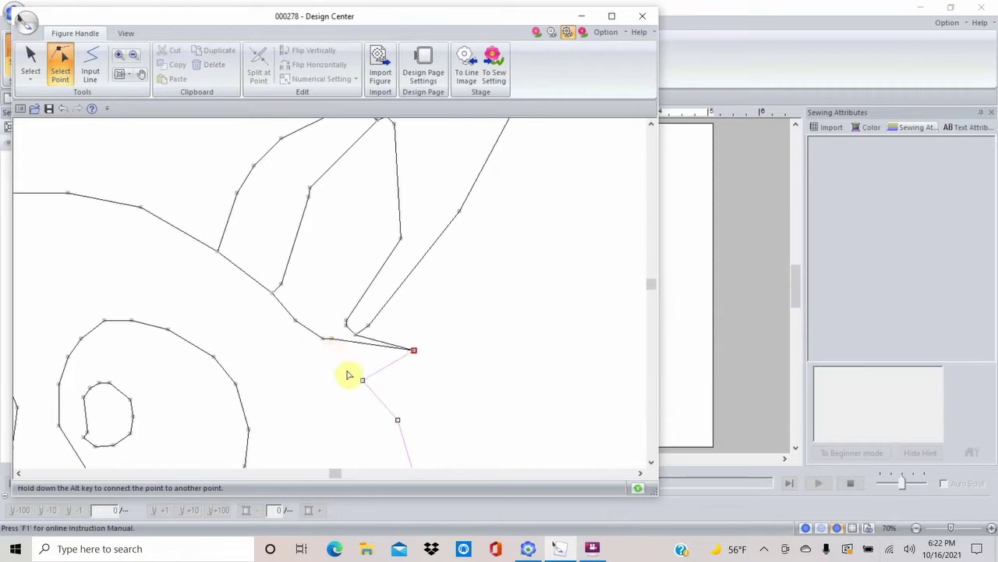
- Delete the extra head outline point beside the wing joint, and move the joint back toward the base of the right ear
{"action": "left_click", "coordinate": [331, 340]}
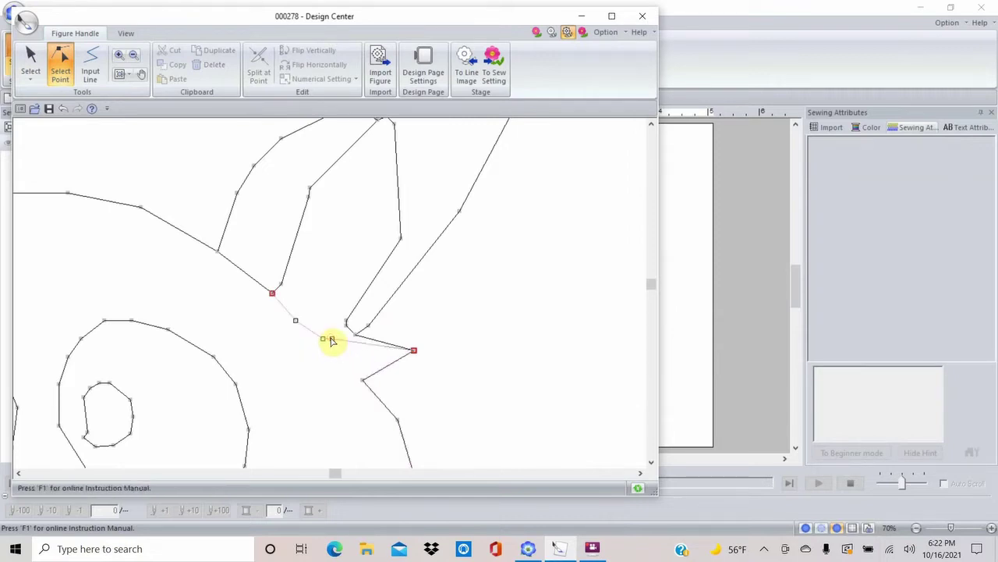
{"action": "right_click", "coordinate": [331, 340]}
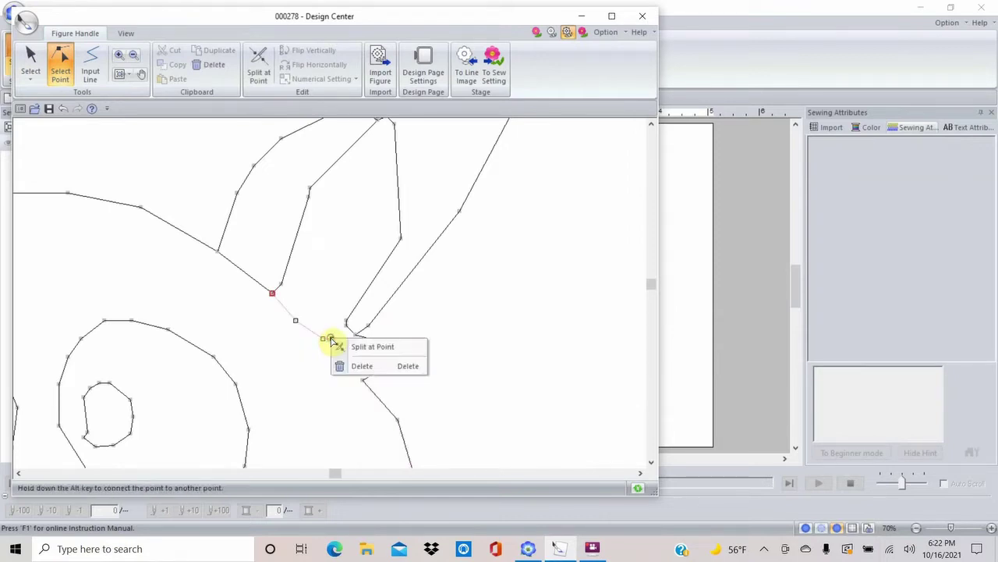
{"action": "left_click", "coordinate": [355, 365]}
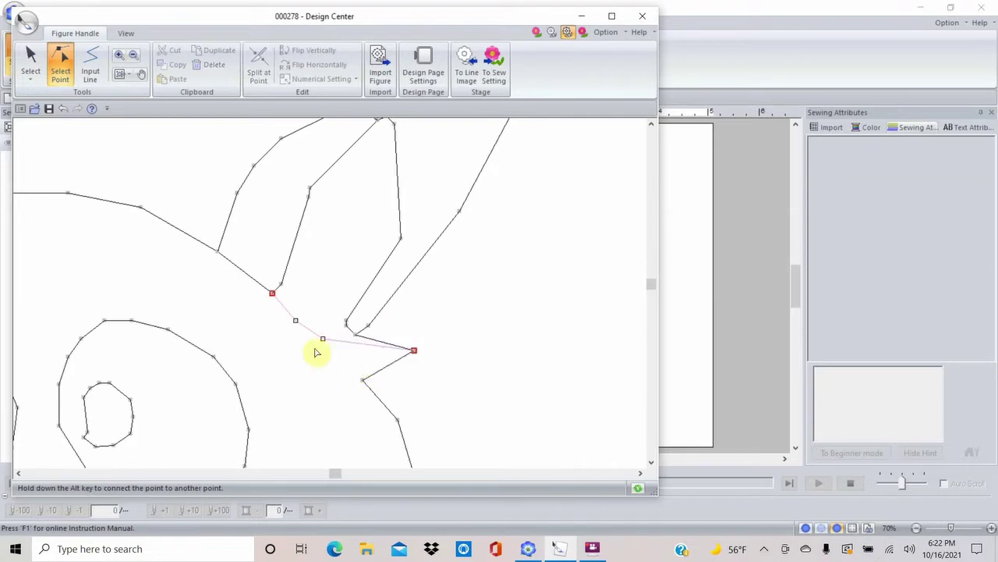
{"action": "left_click_drag", "start_coordinate": [413, 351], "coordinate": [355, 349]}
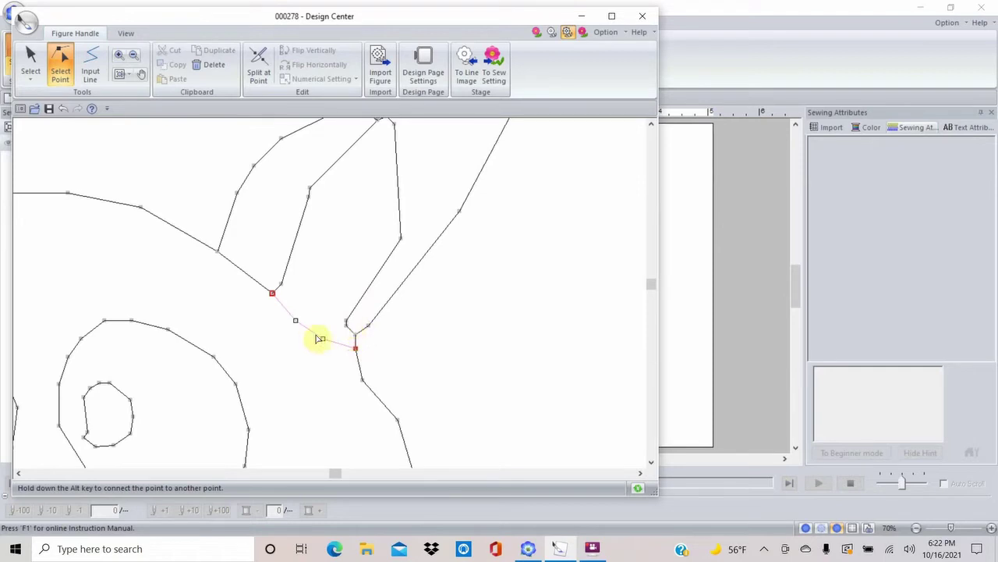
- Split the outline at the wing joint and pull the head segment's free end into the face
{"action": "right_click", "coordinate": [357, 351]}
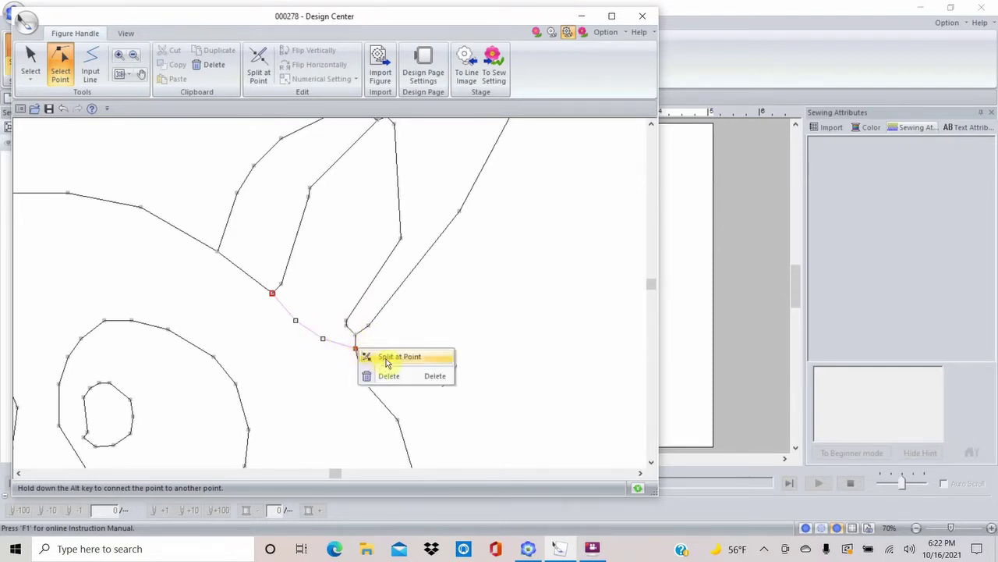
{"action": "left_click", "coordinate": [386, 358]}
{"action": "left_click_drag", "start_coordinate": [355, 350], "coordinate": [306, 374]}
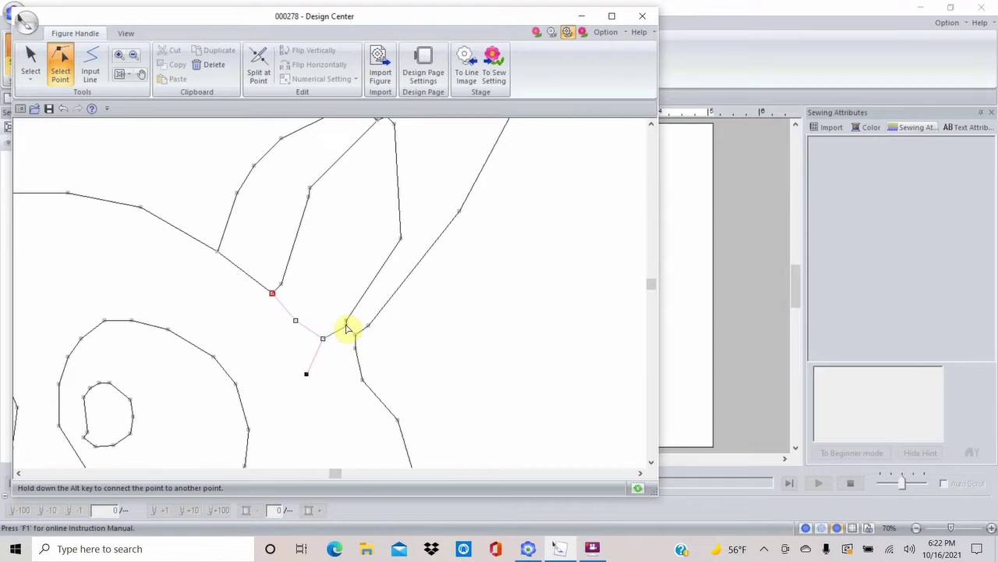
- Connect the head segment's free end to the base point of the right ear's inner line and nudge the connected points together
{"action": "key", "text": "alt"}
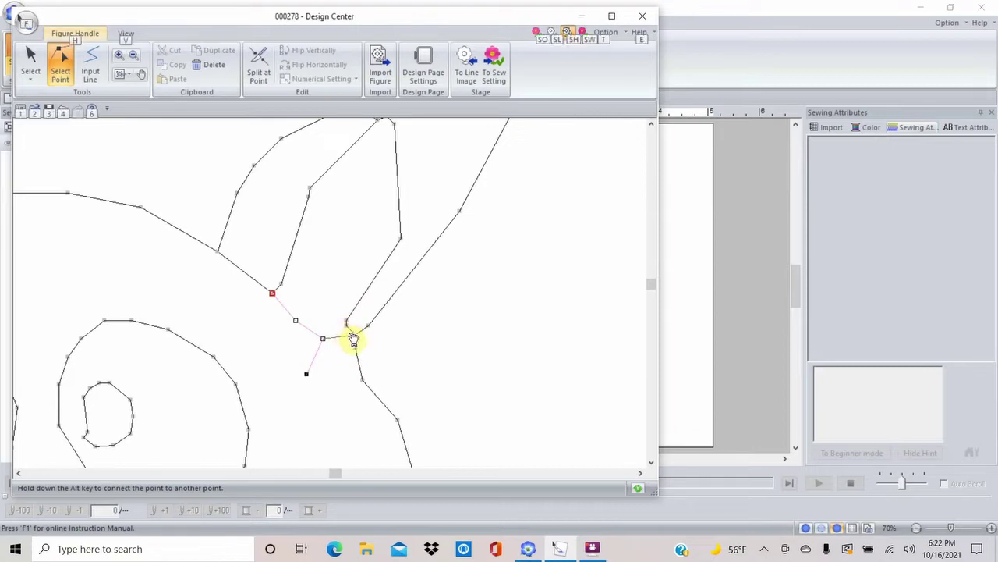
{"action": "left_click_drag", "start_coordinate": [352, 329], "coordinate": [351, 328]}
{"action": "left_click_drag", "start_coordinate": [352, 330], "coordinate": [348, 330]}
{"action": "key", "text": "alt"}
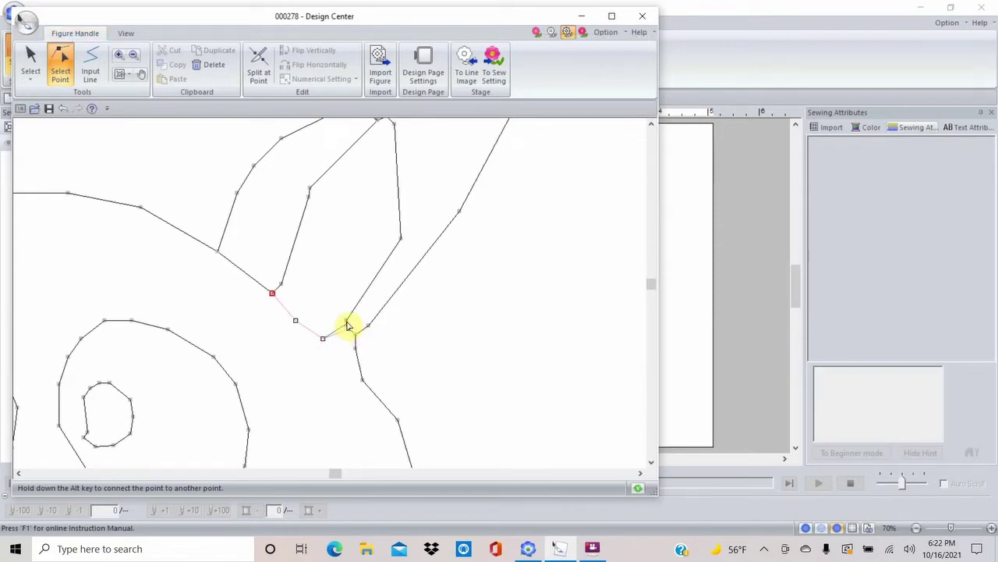
{"action": "key", "text": "alt"}
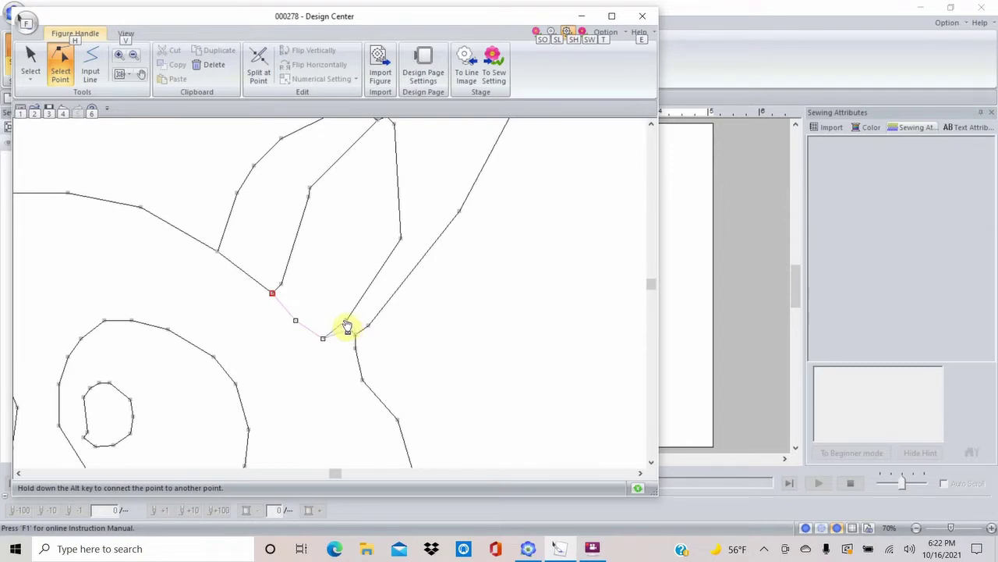
{"action": "left_click", "coordinate": [351, 324]}
{"action": "key", "text": "alt"}
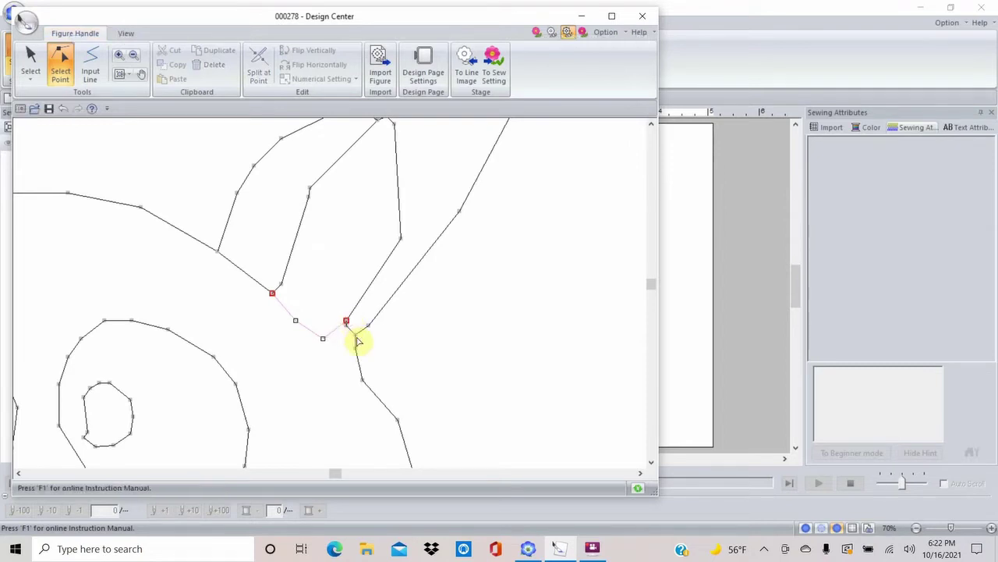
{"action": "mouse_move", "coordinate": [348, 323]}
{"action": "left_mouse_down"}
{"action": "mouse_move", "coordinate": [320, 290]}
{"action": "mouse_move", "coordinate": [343, 325]}
{"action": "left_mouse_up"}
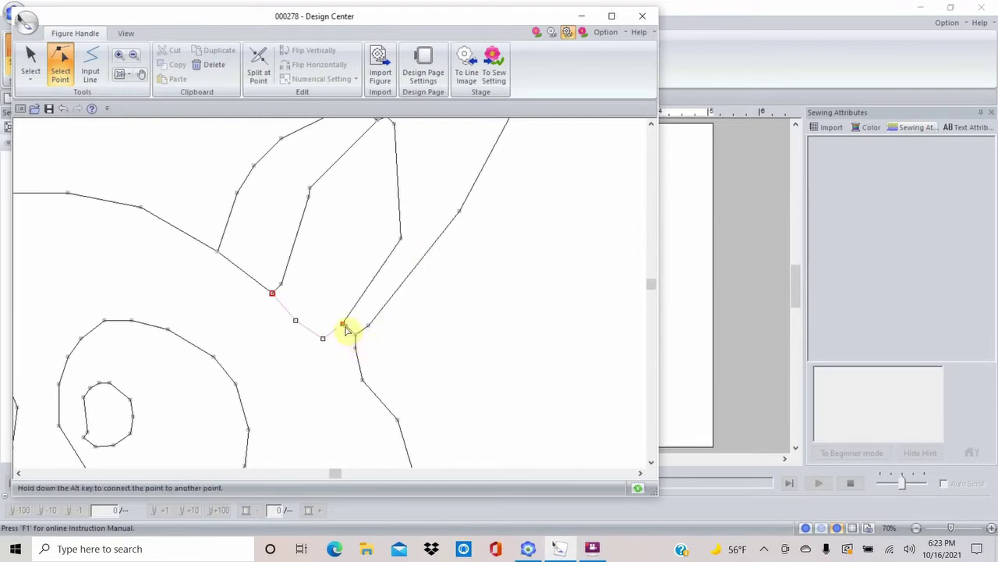
{"action": "mouse_move", "coordinate": [348, 327]}
{"action": "left_mouse_down"}
{"action": "mouse_move", "coordinate": [341, 352]}
{"action": "mouse_move", "coordinate": [344, 323]}
{"action": "left_mouse_up"}
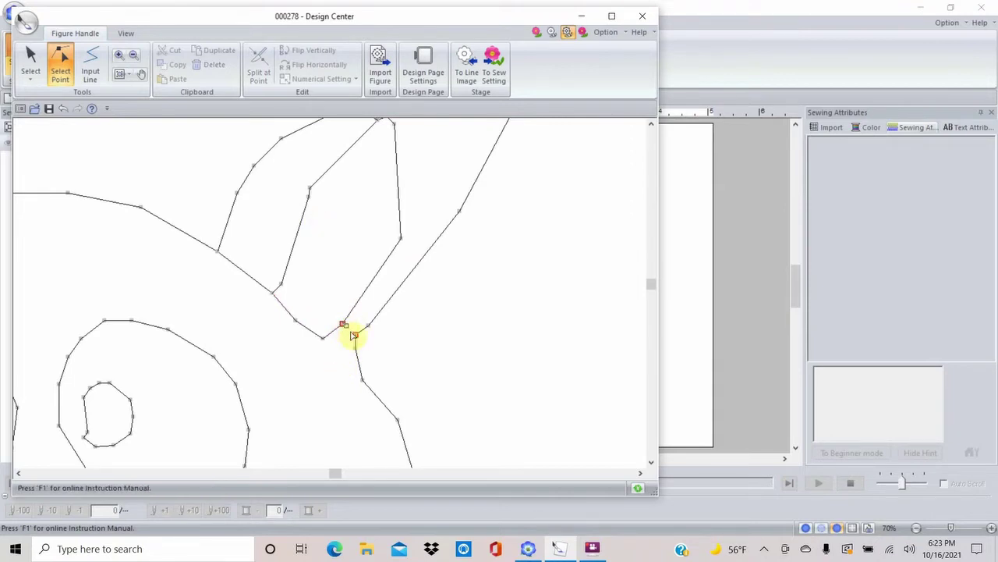
- Reposition the ear joint, the wing joint and their neighbouring outline points to follow the curve of the head
{"action": "left_click", "coordinate": [356, 353]}
{"action": "left_click", "coordinate": [355, 366]}
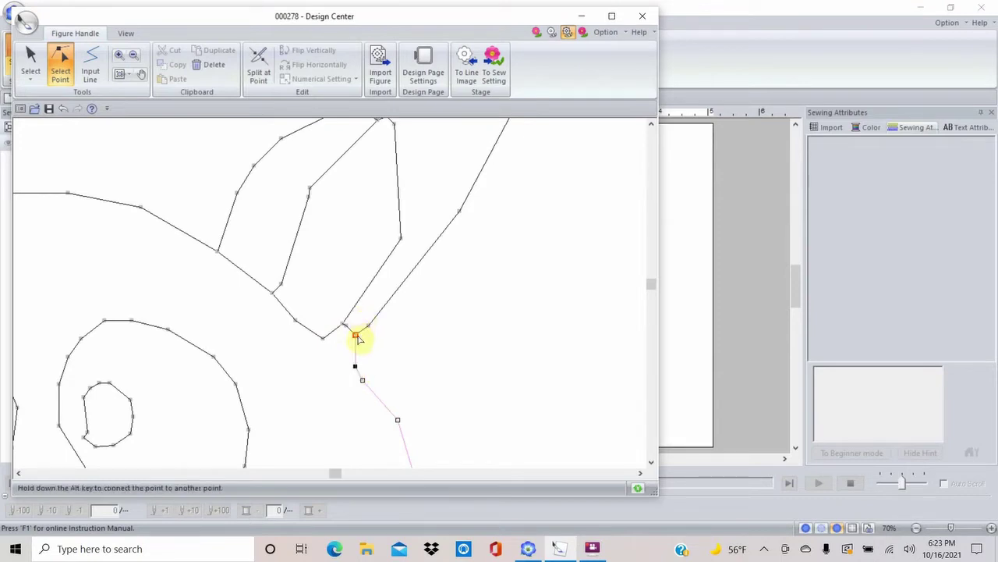
{"action": "left_click_drag", "start_coordinate": [355, 337], "coordinate": [316, 346]}
{"action": "left_click", "coordinate": [324, 340]}
- Delete the leftover point between the ear and wing joints, and move the wing joint closer to the ear on the head curve
{"action": "left_click", "coordinate": [345, 327]}
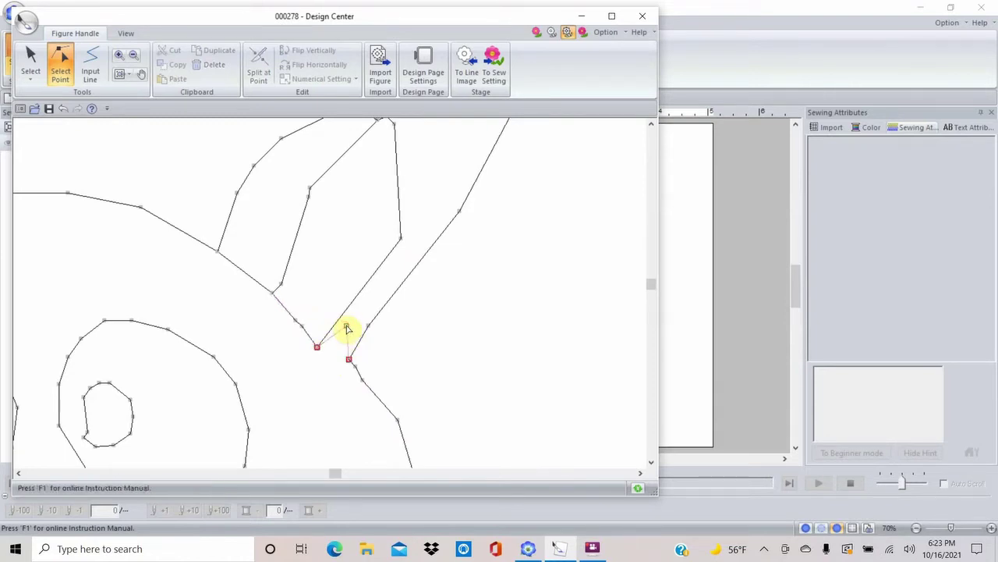
{"action": "key", "text": "Delete"}
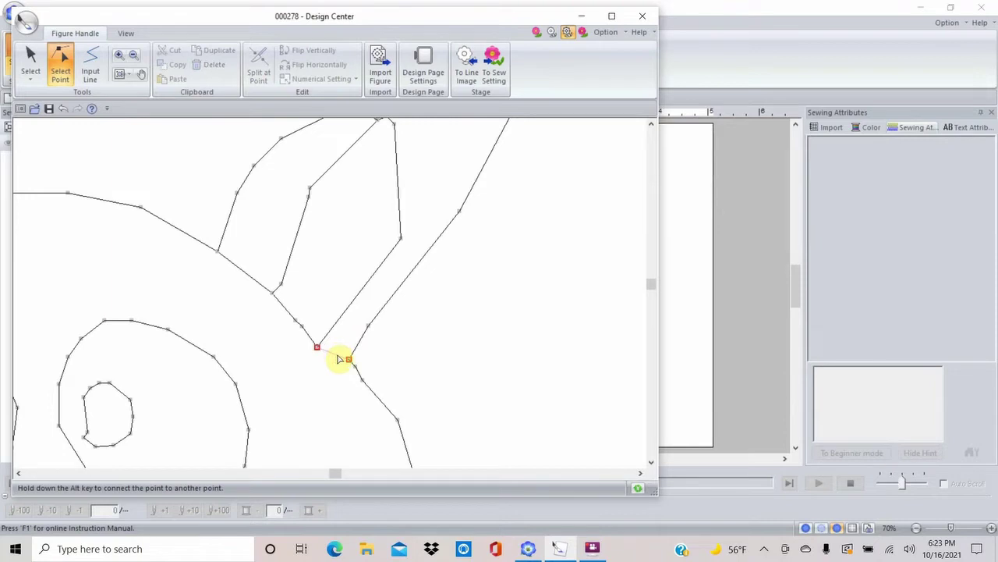
{"action": "left_click_drag", "start_coordinate": [350, 362], "coordinate": [330, 363]}
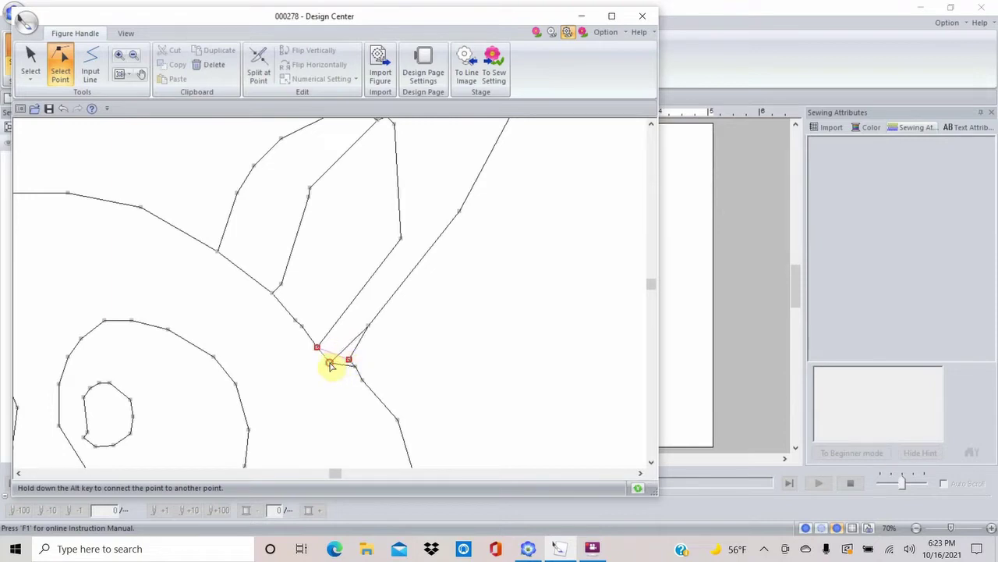
- Add a point on the lower part of the right wing line and bow that section outward
{"action": "left_click", "coordinate": [417, 266]}
{"action": "left_click_drag", "start_coordinate": [418, 266], "coordinate": [430, 272]}
{"action": "left_click_drag", "start_coordinate": [368, 328], "coordinate": [377, 330]}
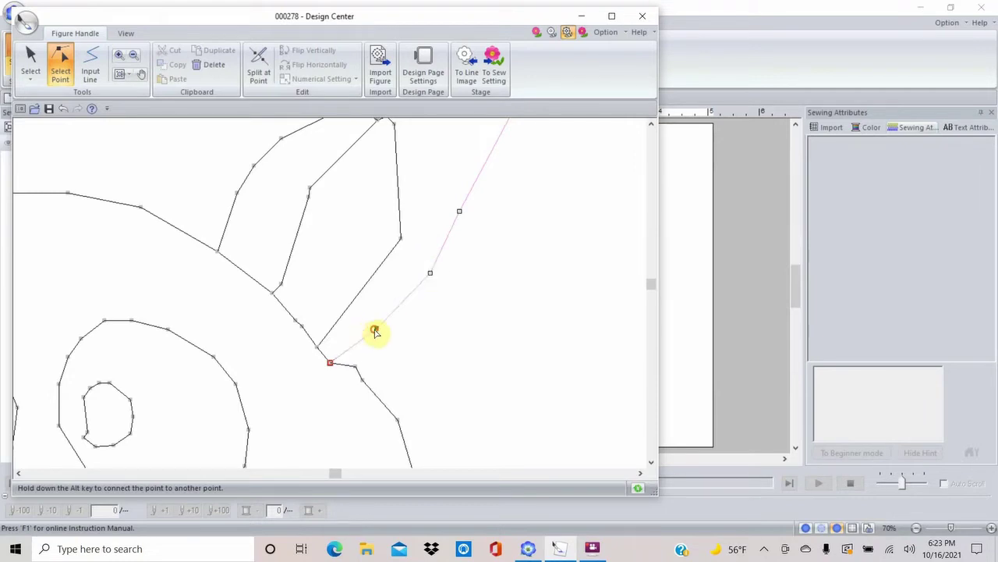
- Move the face outline points just below the wing joint inward to smooth the upper right curve of the face
{"action": "left_click", "coordinate": [356, 372]}
{"action": "left_click", "coordinate": [346, 376]}
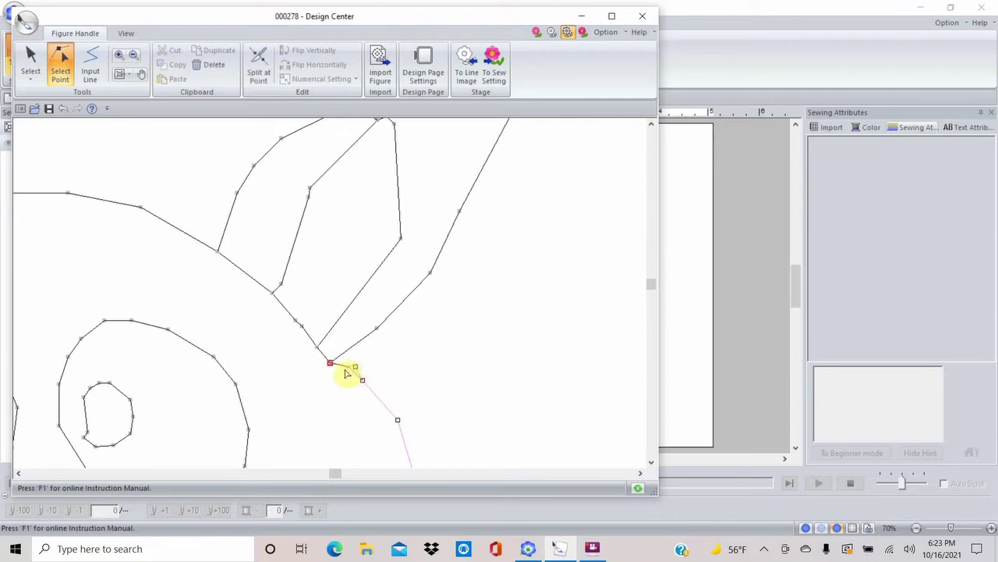
{"action": "left_click", "coordinate": [345, 374]}
{"action": "left_click", "coordinate": [363, 380]}
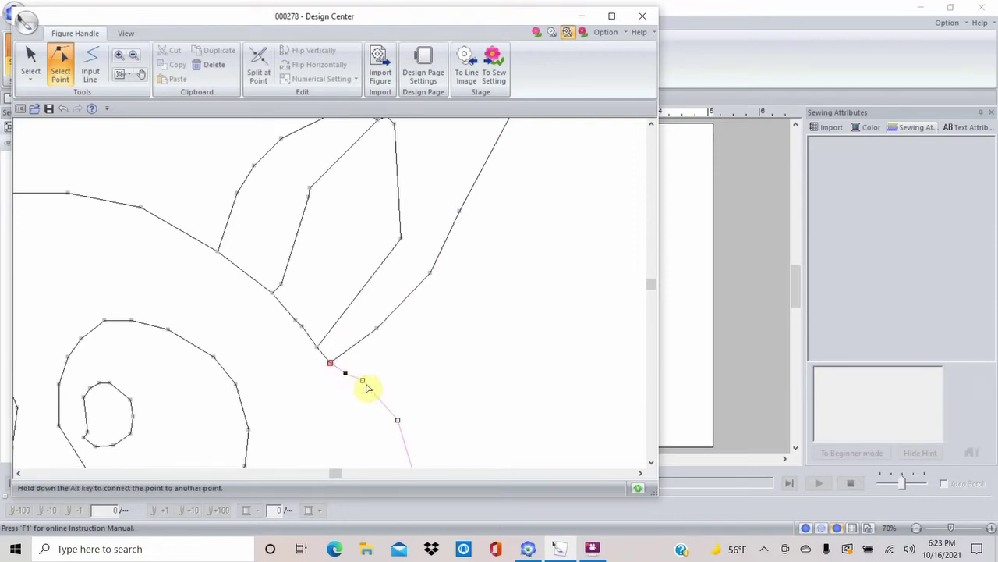
{"action": "left_click_drag", "start_coordinate": [363, 382], "coordinate": [392, 439]}
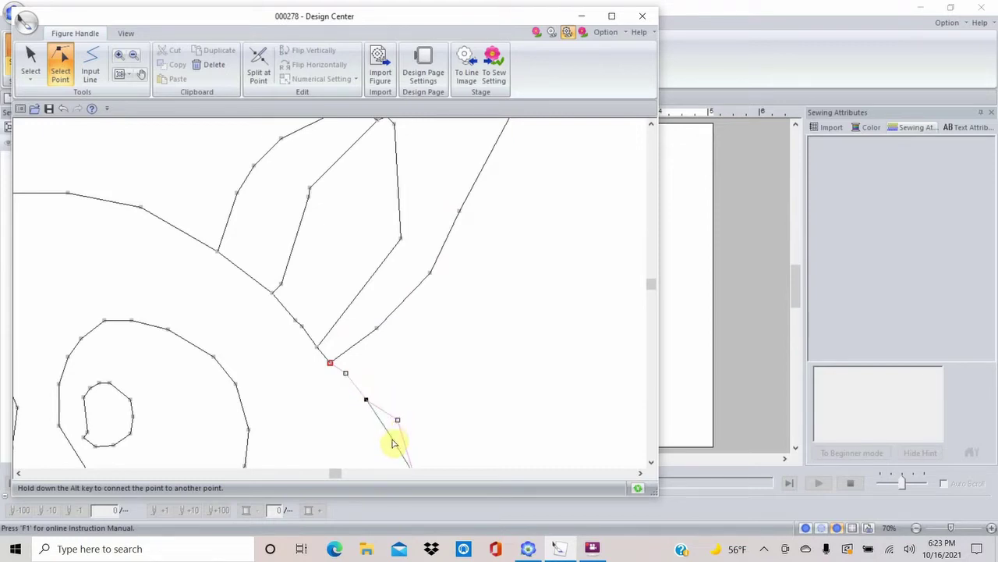
- Reshape the right ear's inner outline by moving its left points outward and its right corner point slightly inward
{"action": "left_click", "coordinate": [309, 192]}
{"action": "left_click_drag", "start_coordinate": [310, 199], "coordinate": [266, 232]}
{"action": "left_click_drag", "start_coordinate": [310, 191], "coordinate": [297, 176]}
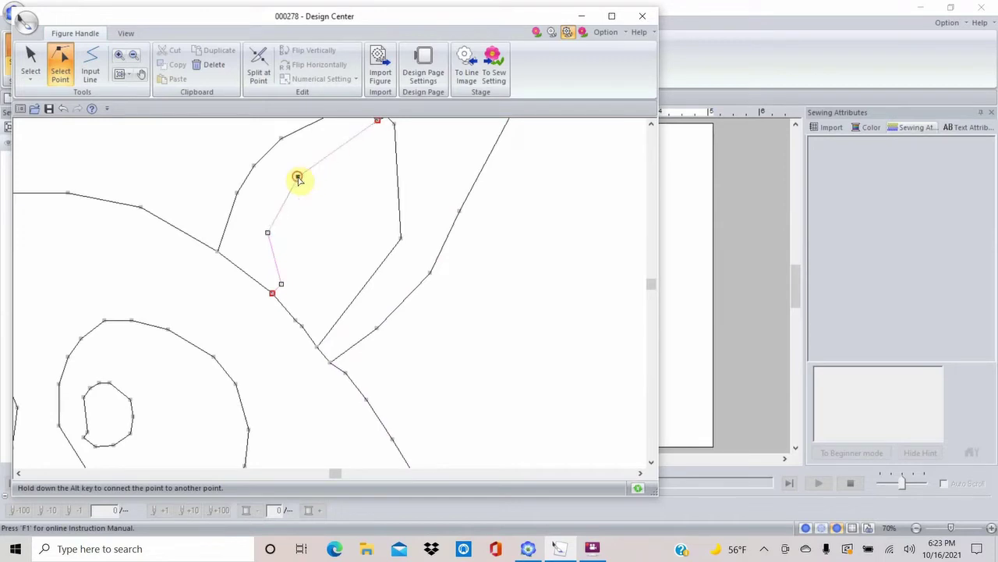
{"action": "left_click", "coordinate": [402, 242]}
{"action": "left_click_drag", "start_coordinate": [401, 240], "coordinate": [389, 233]}
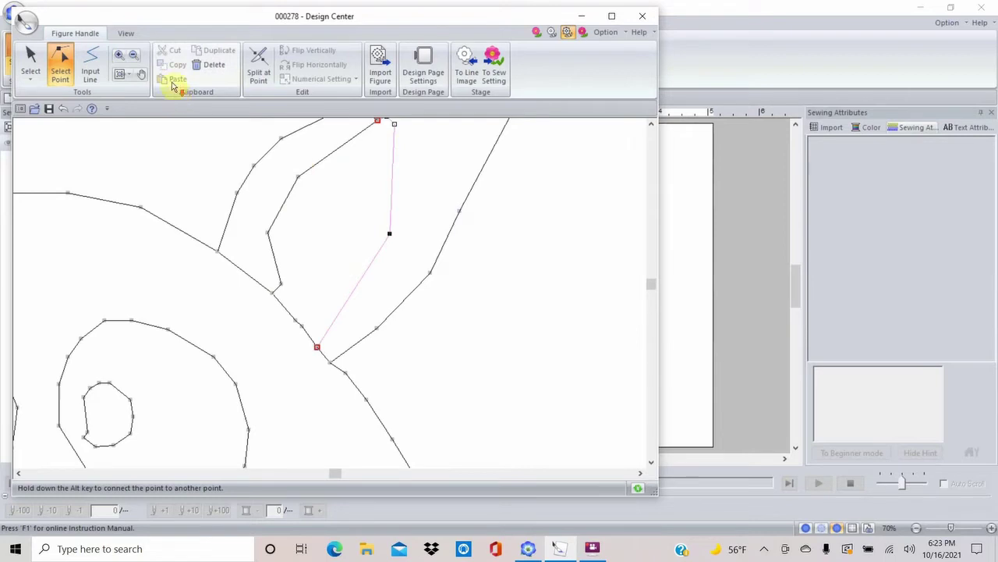
- Show the template image faintly, and fit the right side of the ear's inner outline to it by adding and moving points
{"action": "left_click", "coordinate": [127, 36]}
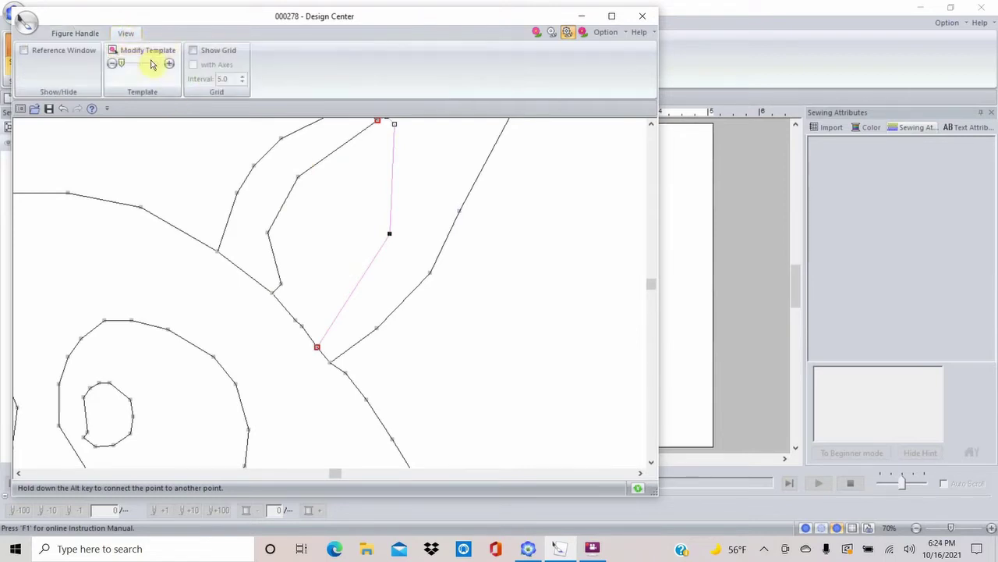
{"action": "left_click_drag", "start_coordinate": [121, 66], "coordinate": [136, 66]}
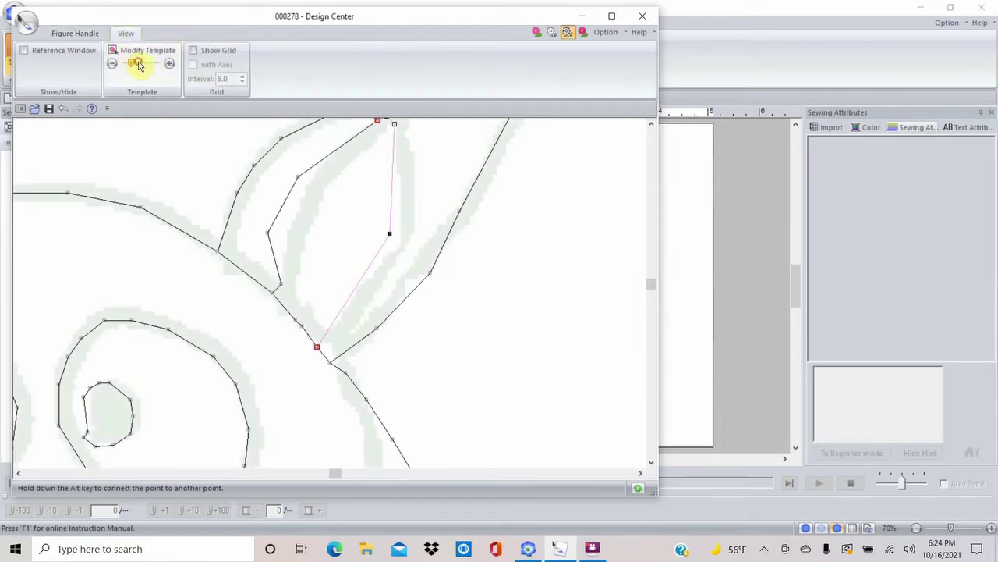
{"action": "left_click", "coordinate": [374, 260]}
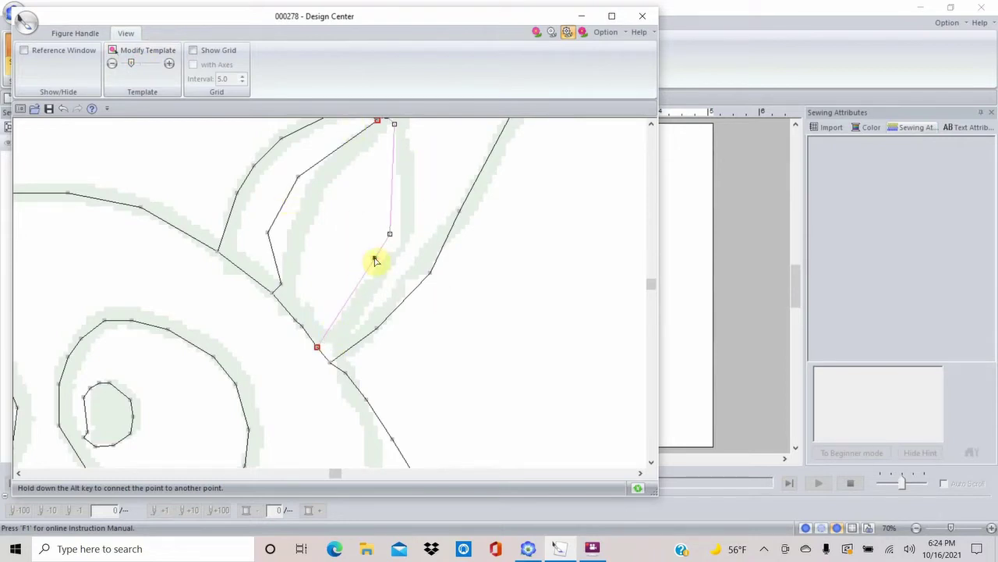
{"action": "left_click_drag", "start_coordinate": [375, 259], "coordinate": [407, 230]}
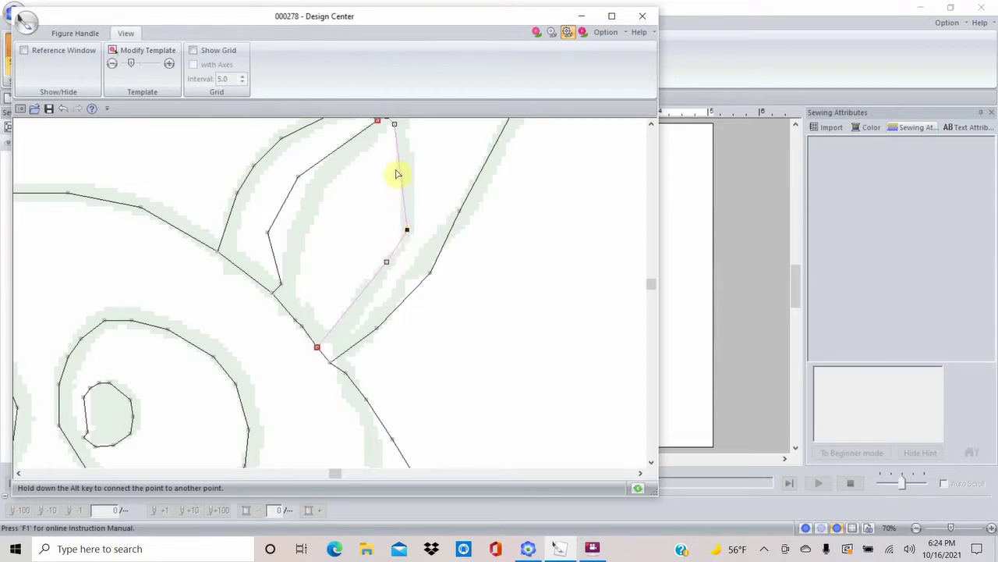
{"action": "left_click_drag", "start_coordinate": [400, 172], "coordinate": [411, 170]}
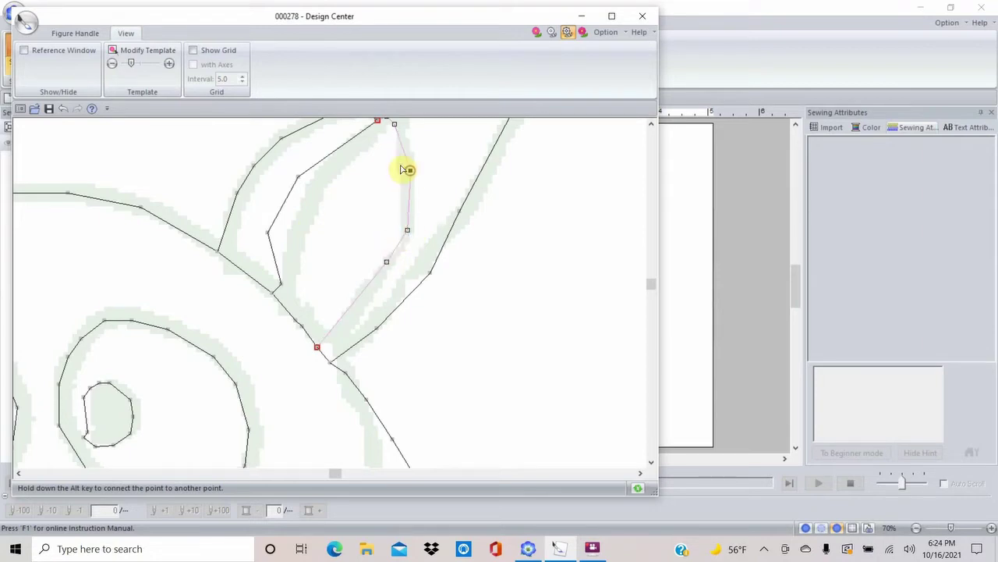
- Move the points and base end of the right ear's inner fold line inward to follow the faint template
{"action": "left_click", "coordinate": [298, 179]}
{"action": "left_click_drag", "start_coordinate": [298, 177], "coordinate": [314, 180]}
{"action": "left_click_drag", "start_coordinate": [268, 232], "coordinate": [297, 215]}
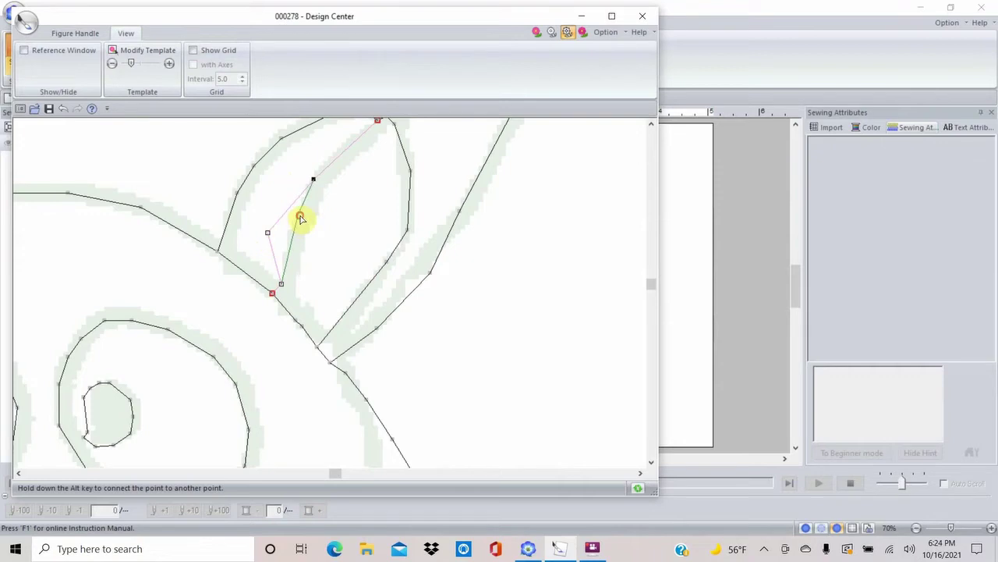
{"action": "left_click", "coordinate": [290, 266]}
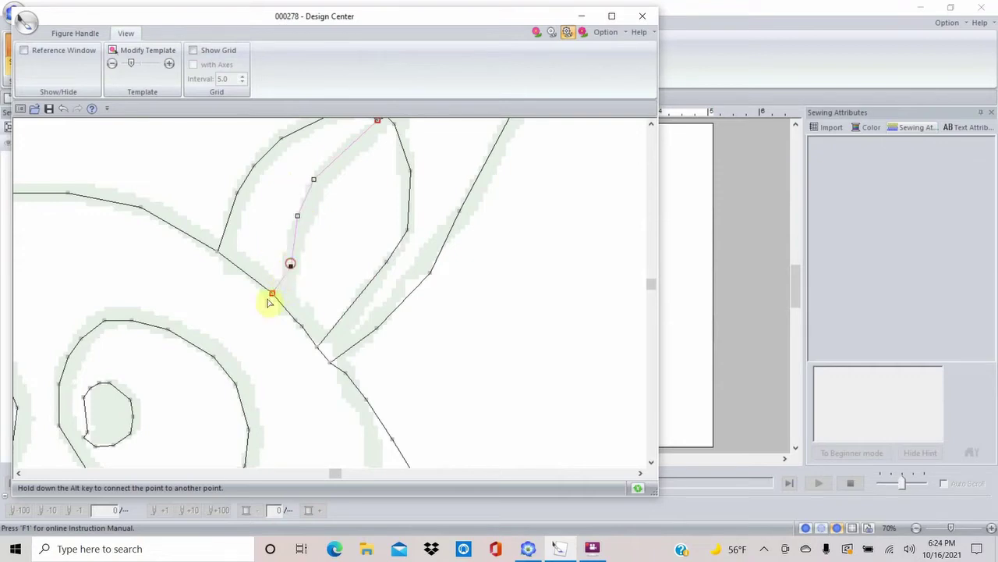
{"action": "left_click_drag", "start_coordinate": [273, 294], "coordinate": [287, 308]}
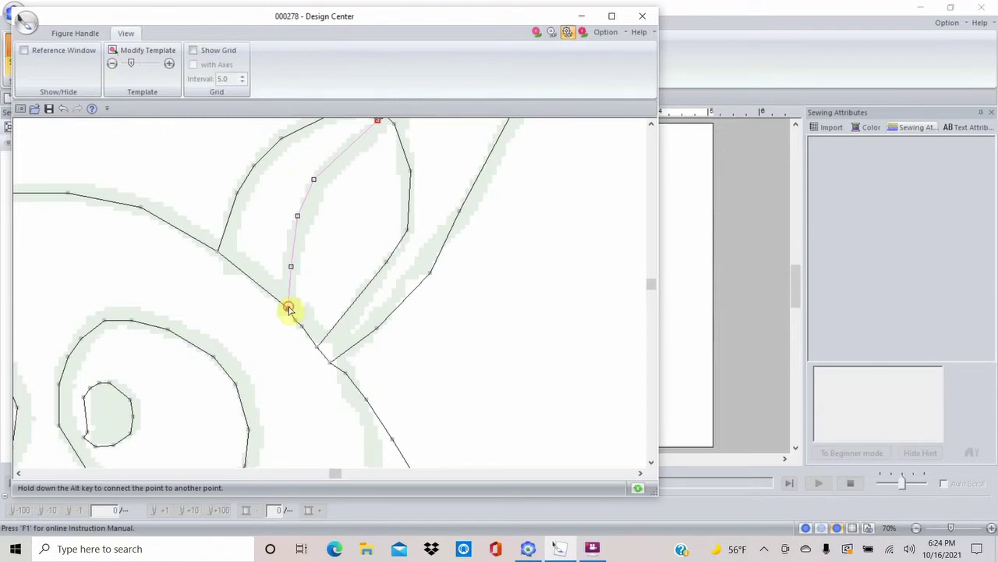
- Move the right ear's tip joint up to the template peak, and adjust the neighbouring points to round the tip and smooth the right side
{"action": "left_click", "coordinate": [652, 125]}
{"action": "left_click", "coordinate": [652, 125]}
{"action": "left_click", "coordinate": [652, 125]}
{"action": "left_click", "coordinate": [653, 125]}
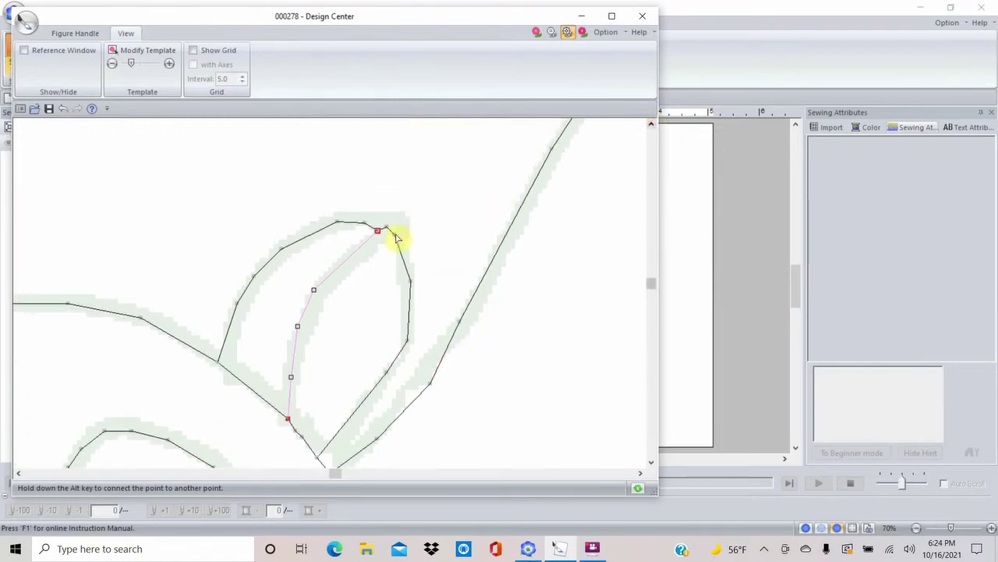
{"action": "left_click_drag", "start_coordinate": [377, 231], "coordinate": [386, 213]}
{"action": "left_click", "coordinate": [362, 223]}
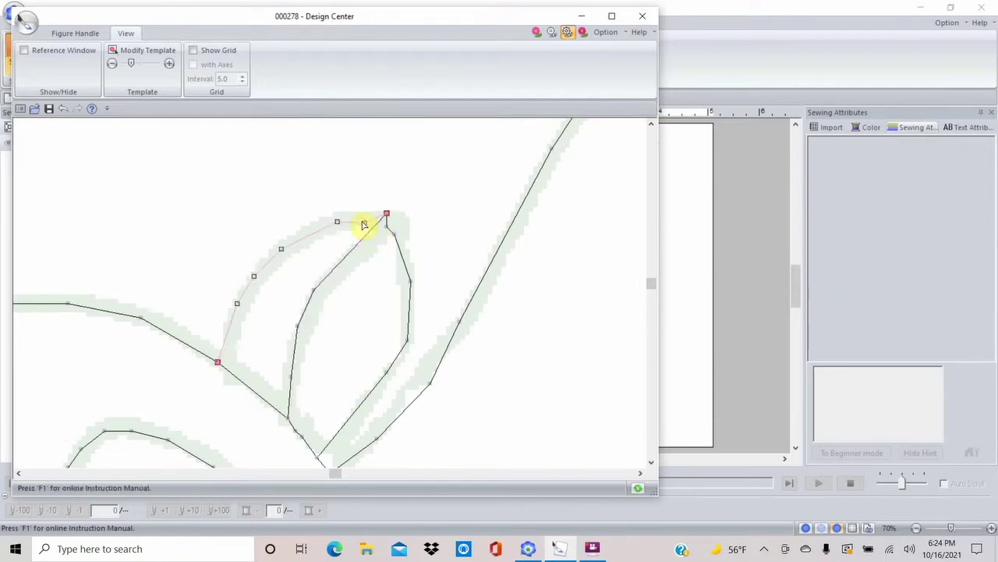
{"action": "left_click", "coordinate": [385, 226]}
{"action": "left_click", "coordinate": [404, 223]}
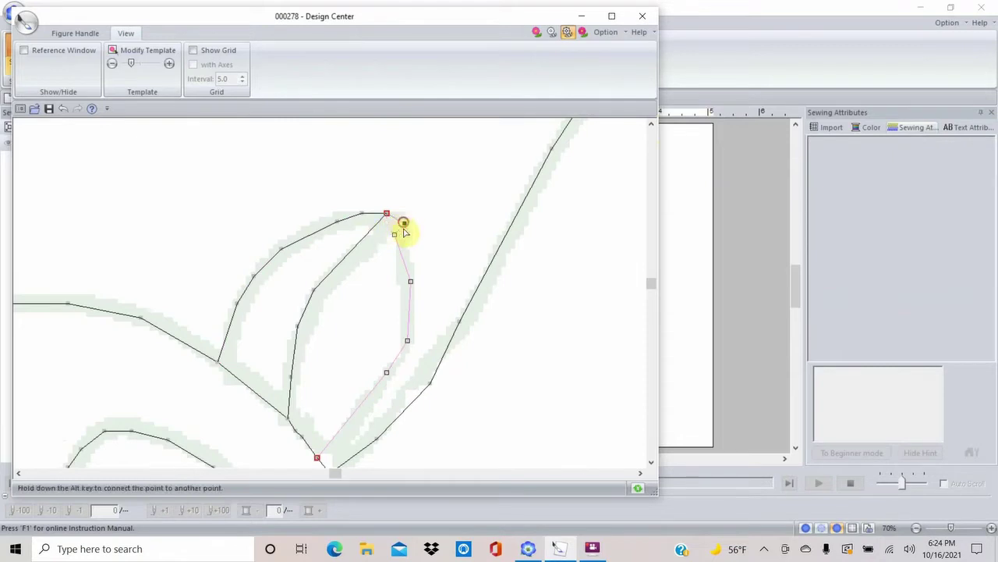
{"action": "left_click", "coordinate": [410, 245]}
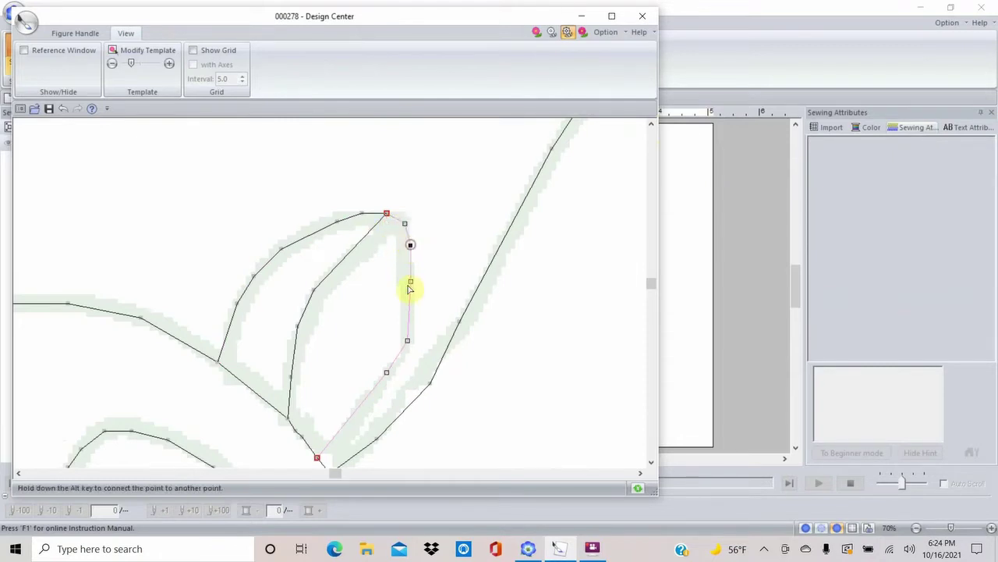
{"action": "left_click_drag", "start_coordinate": [386, 372], "coordinate": [379, 389]}
- Straighten the lower right wing line beside the ear by moving its points inward and one point farther up the line
{"action": "left_click", "coordinate": [428, 382]}
{"action": "left_click", "coordinate": [432, 385]}
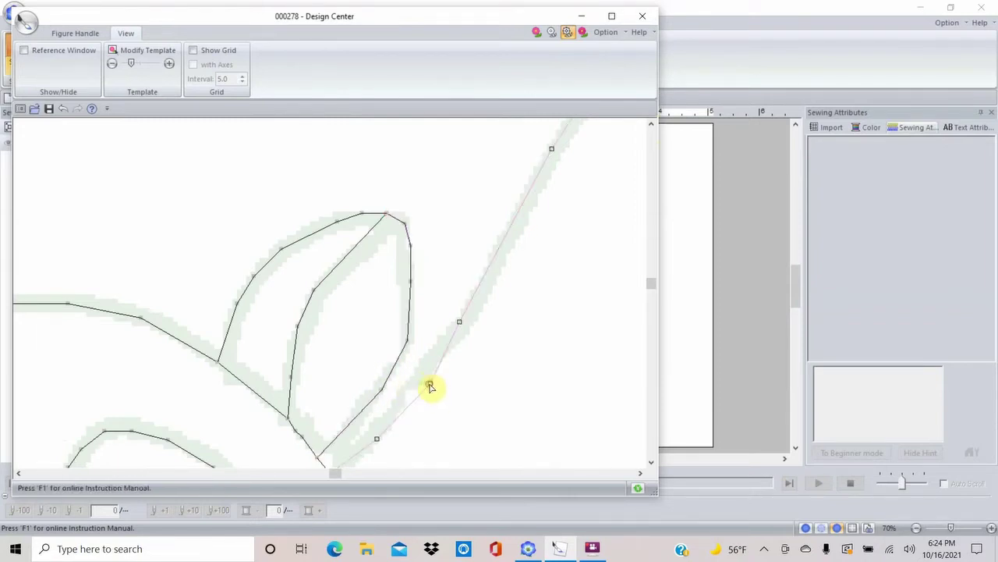
{"action": "left_click", "coordinate": [429, 384]}
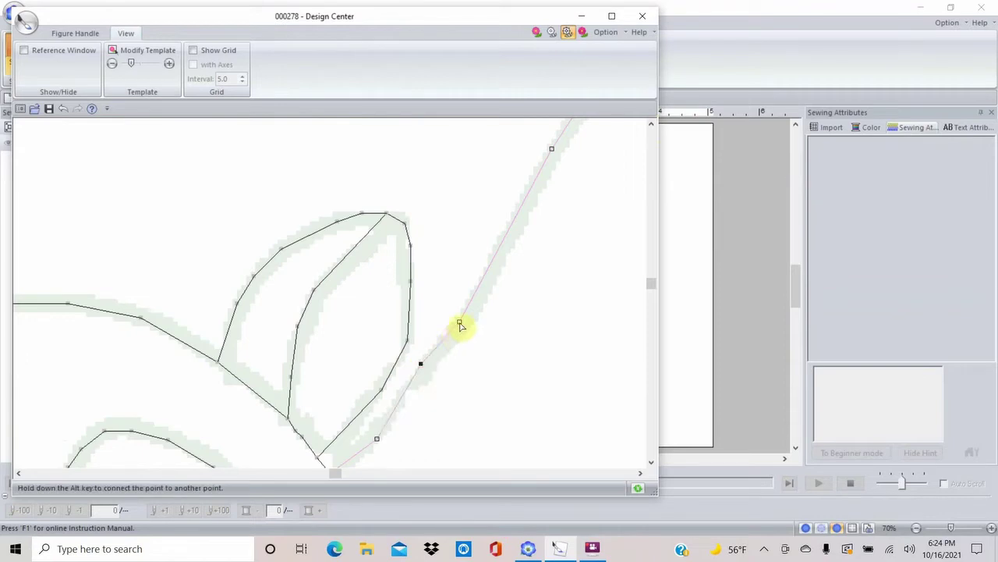
{"action": "left_click_drag", "start_coordinate": [459, 322], "coordinate": [517, 203]}
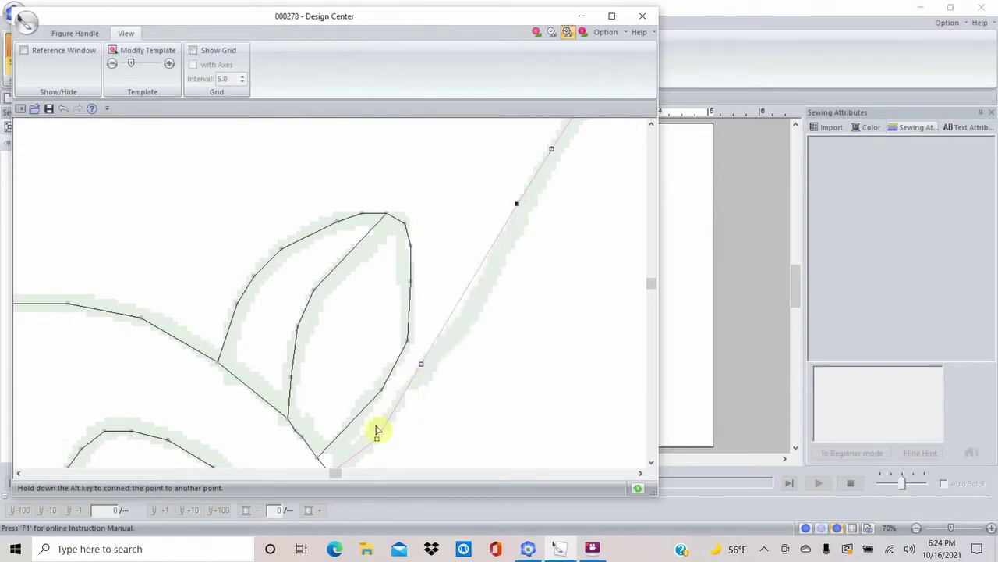
{"action": "left_click_drag", "start_coordinate": [376, 439], "coordinate": [369, 425]}
{"action": "left_click", "coordinate": [18, 473]}
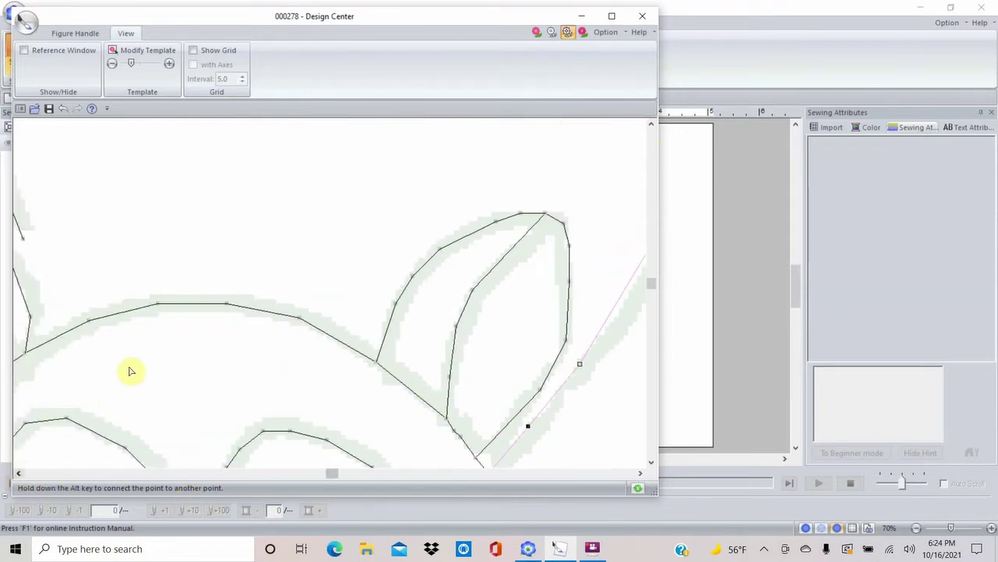
{"action": "left_click", "coordinate": [25, 22]}
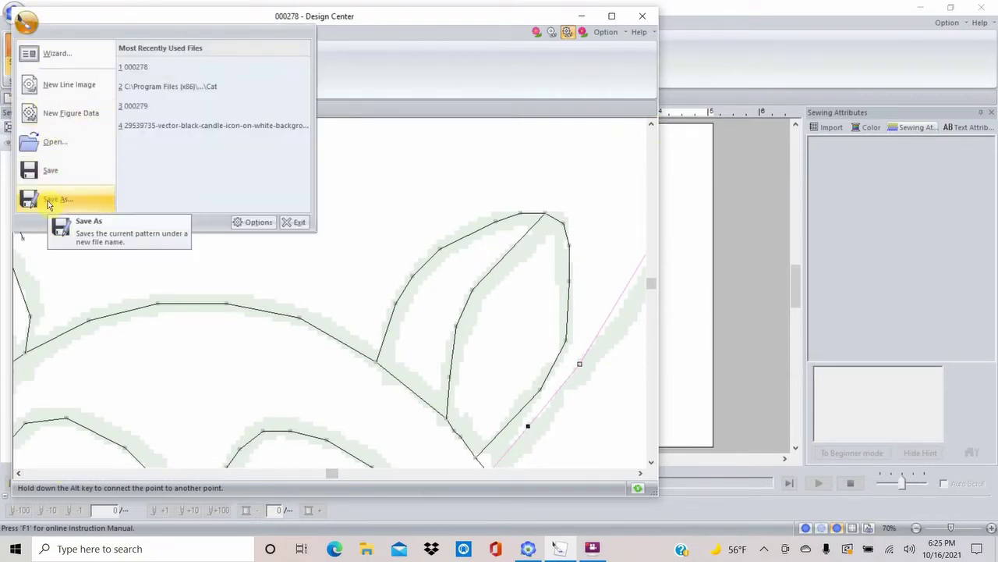
{"action": "left_click", "coordinate": [78, 271]}
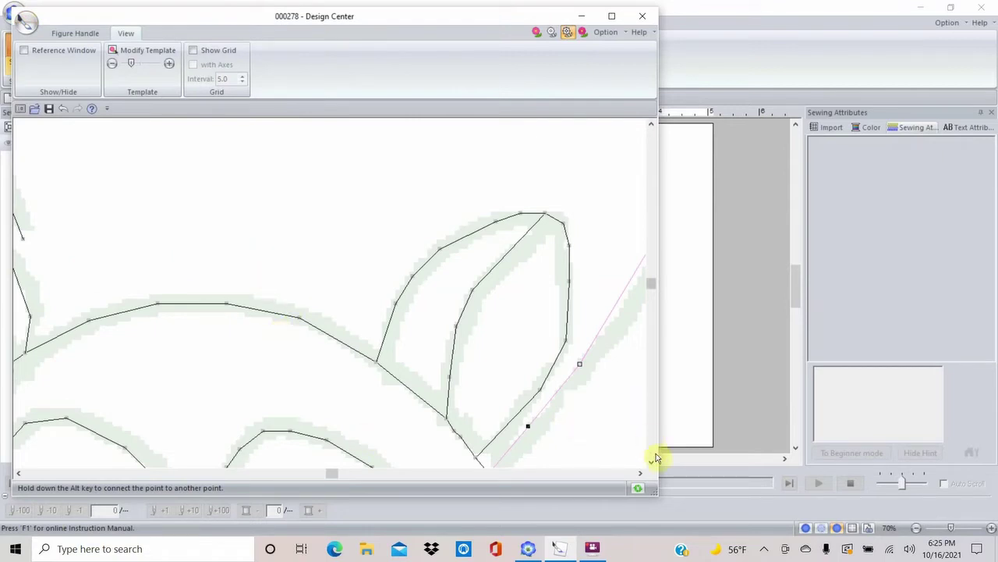
- Move the joints where the right wing line and the right ear's base meet the face outward
{"action": "scroll", "coordinate": [654, 466], "scroll_direction": "down", "scroll_amount": 8}
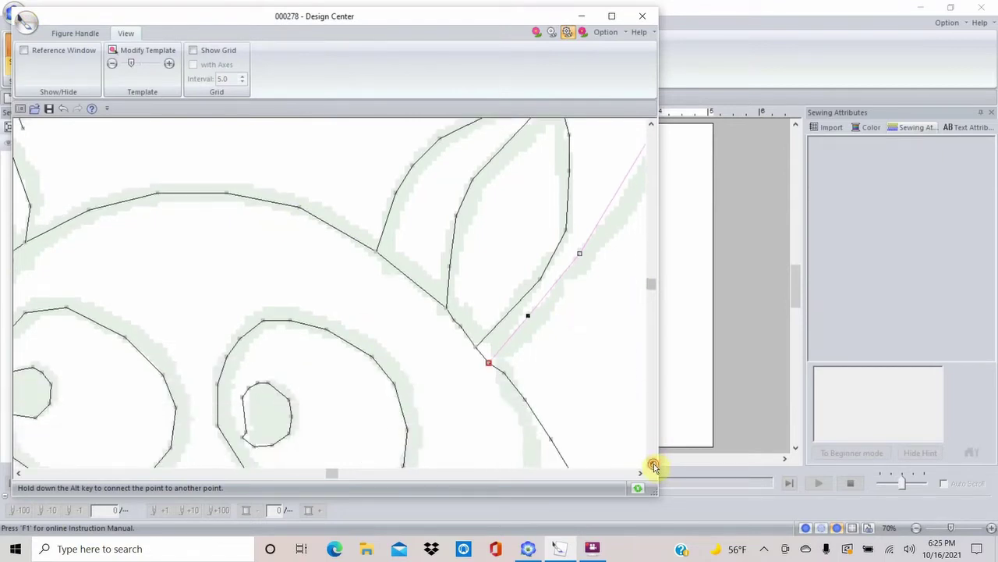
{"action": "scroll", "coordinate": [654, 466], "scroll_direction": "down", "scroll_amount": 1}
{"action": "left_click_drag", "start_coordinate": [489, 296], "coordinate": [499, 290]}
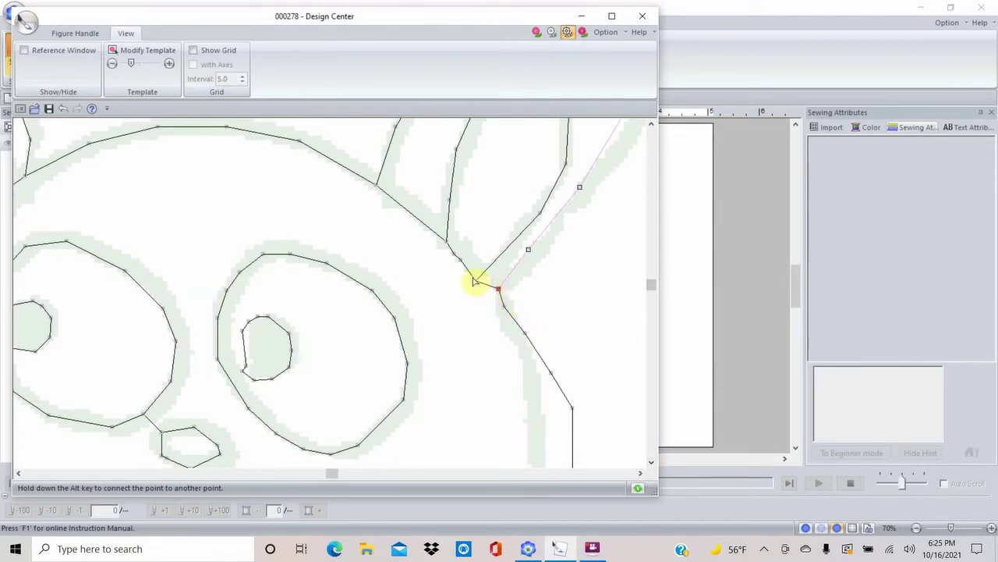
{"action": "left_click", "coordinate": [478, 285]}
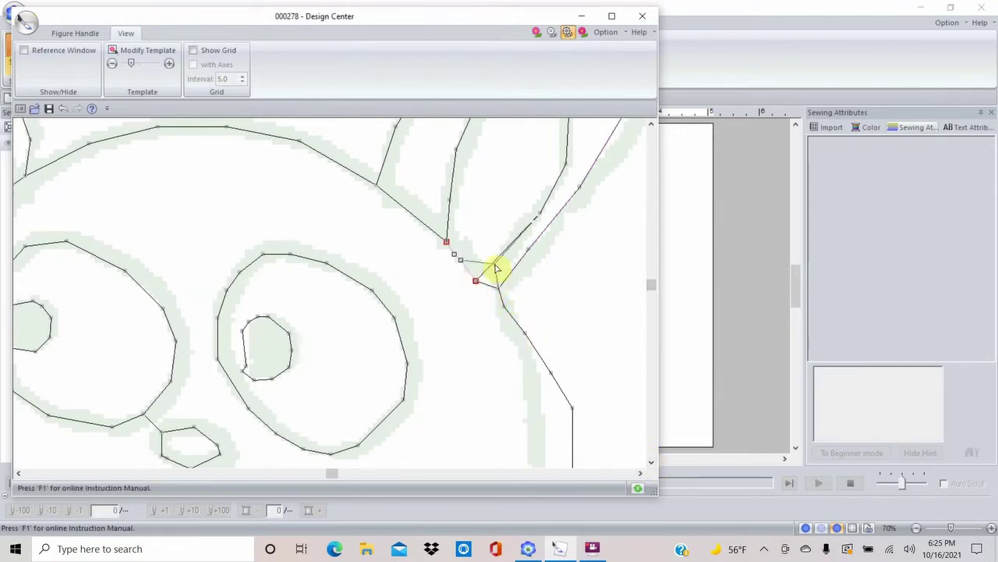
{"action": "left_click_drag", "start_coordinate": [494, 274], "coordinate": [490, 273]}
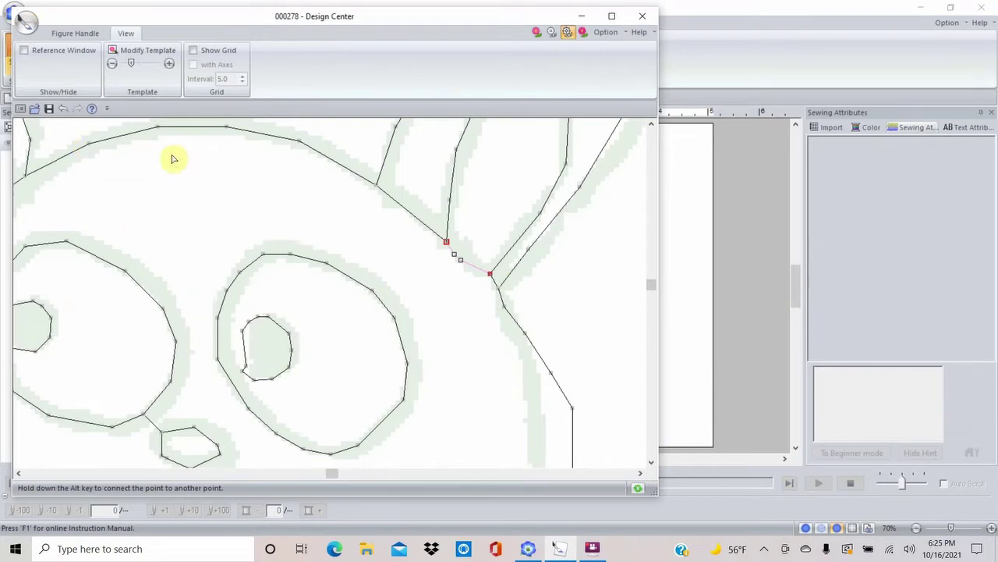
- Select the whole pupil outline in the right eye and move it slightly up and to the right
{"action": "left_click", "coordinate": [74, 33]}
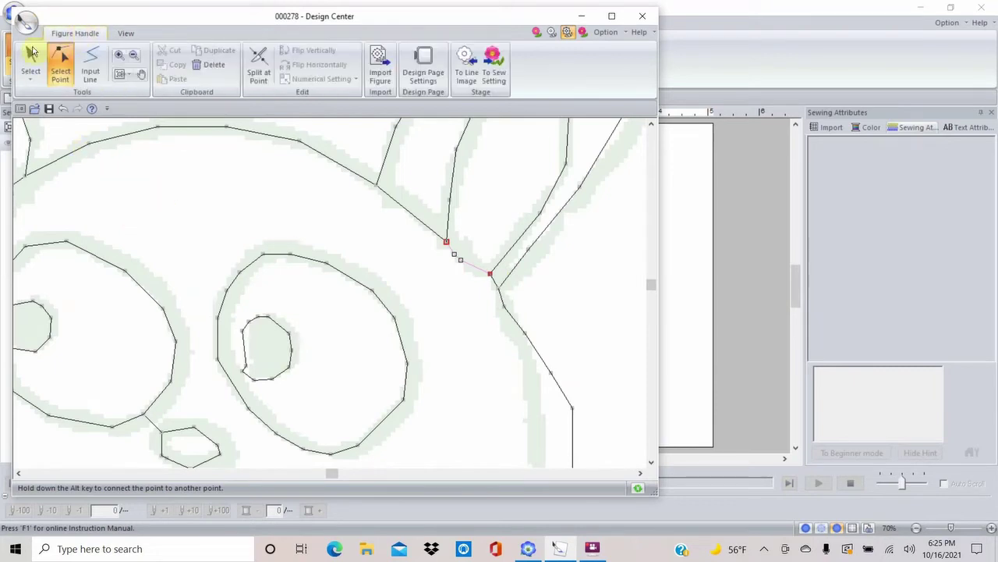
{"action": "left_click", "coordinate": [31, 56]}
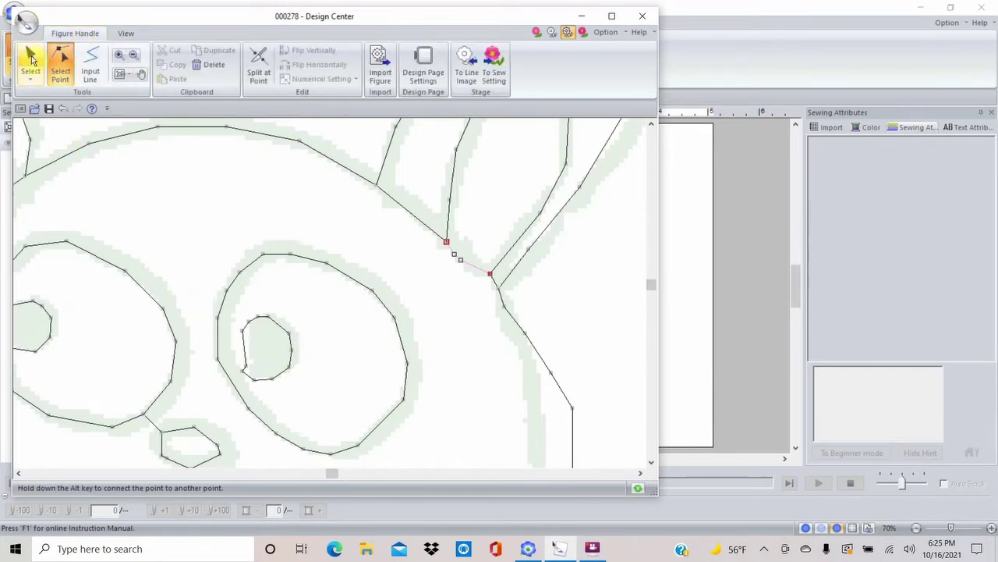
{"action": "left_click", "coordinate": [286, 341]}
{"action": "left_click_drag", "start_coordinate": [289, 345], "coordinate": [303, 326]}
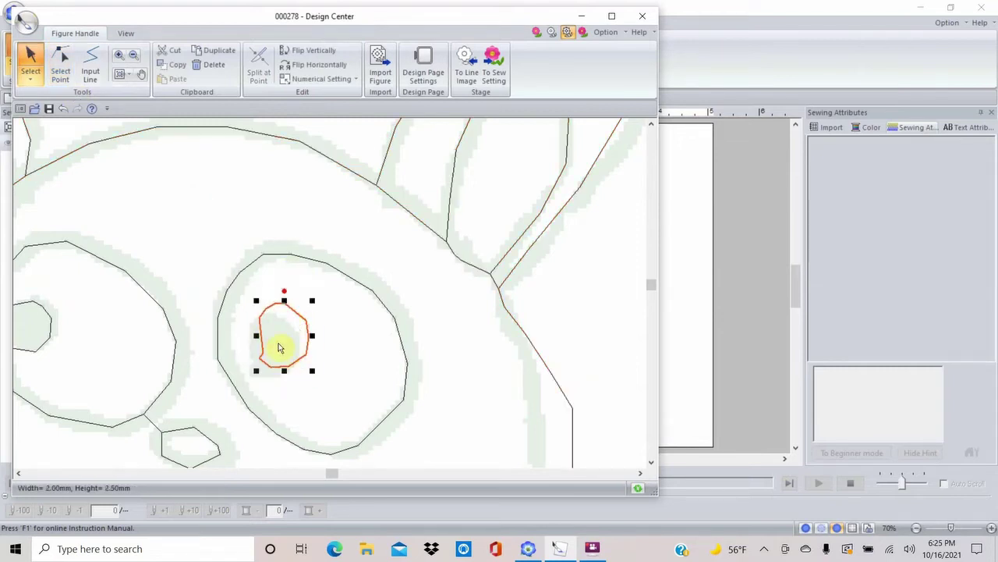
- Round the right pupil's outline by moving the points on its left side and top outward
{"action": "left_click", "coordinate": [60, 64]}
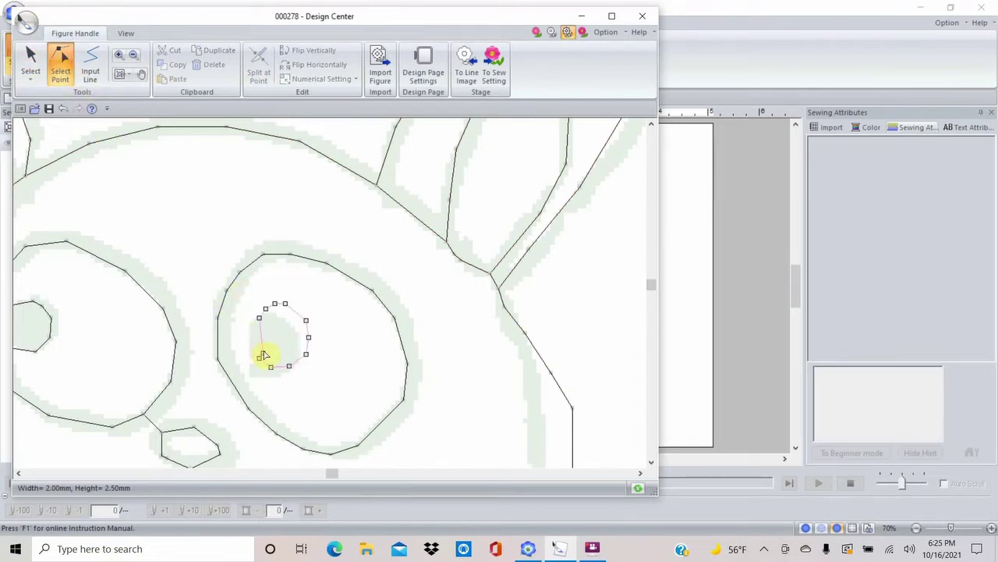
{"action": "left_click_drag", "start_coordinate": [259, 344], "coordinate": [252, 308]}
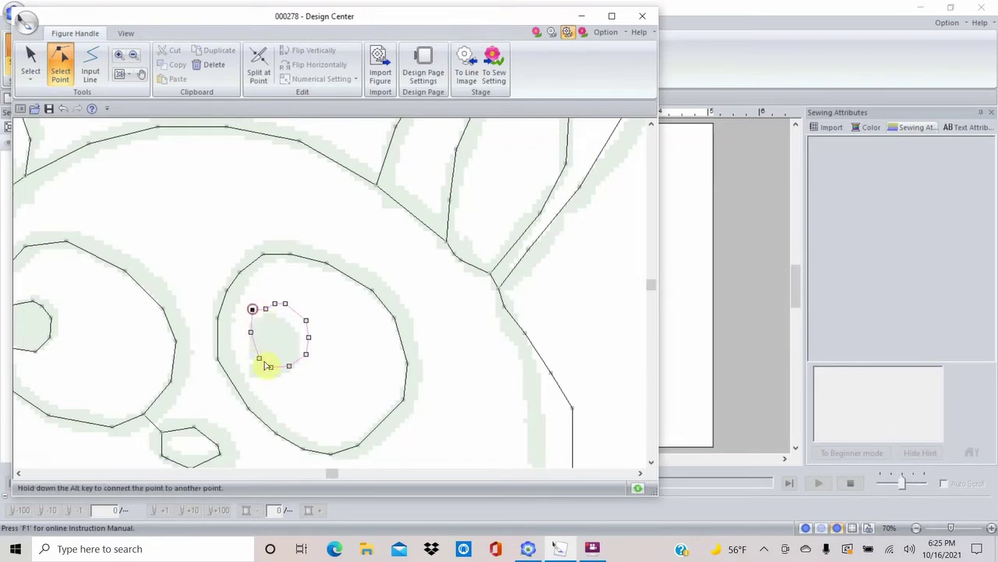
{"action": "left_click_drag", "start_coordinate": [260, 360], "coordinate": [256, 359]}
{"action": "left_click", "coordinate": [265, 303]}
{"action": "mouse_move", "coordinate": [287, 304]}
{"action": "left_mouse_down"}
{"action": "mouse_move", "coordinate": [298, 306]}
{"action": "mouse_move", "coordinate": [281, 298]}
{"action": "left_mouse_up"}
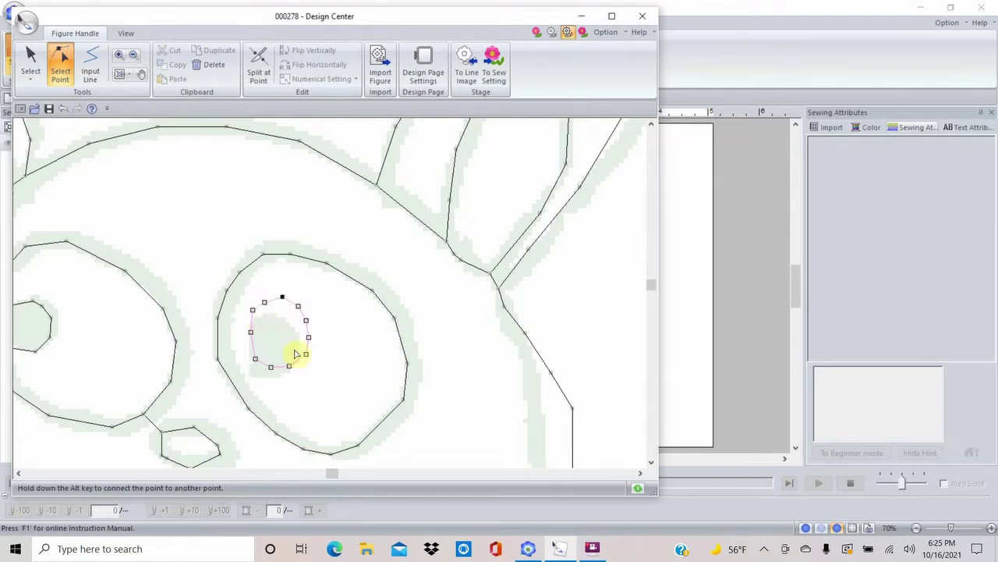
- Widen the right eye's outer outline on the left and lower left by moving points outward and adding points to smooth the curve
{"action": "left_click", "coordinate": [251, 411]}
{"action": "left_click_drag", "start_coordinate": [241, 416], "coordinate": [232, 413]}
{"action": "left_click_drag", "start_coordinate": [218, 361], "coordinate": [207, 358]}
{"action": "left_click_drag", "start_coordinate": [220, 321], "coordinate": [212, 311]}
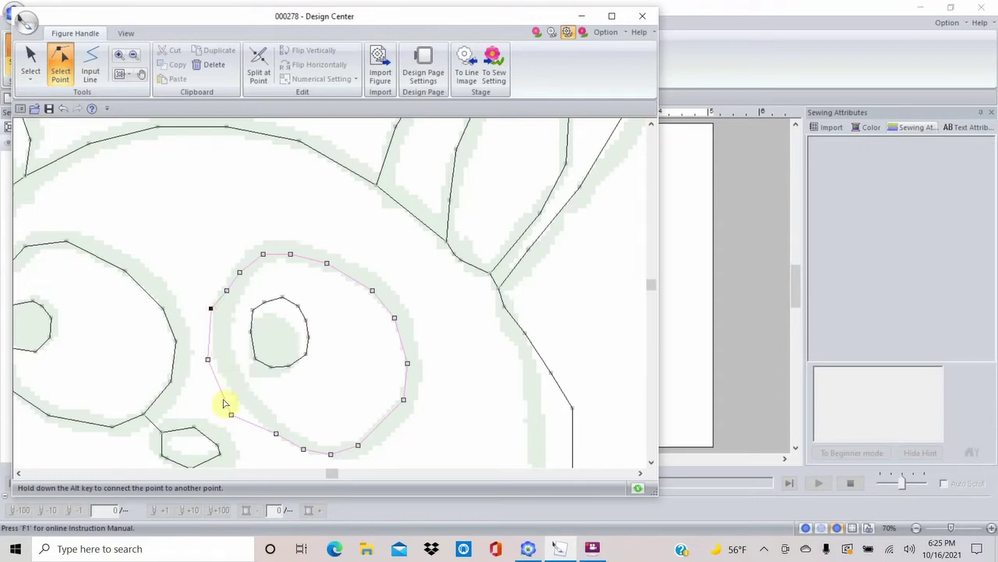
{"action": "left_click_drag", "start_coordinate": [224, 397], "coordinate": [217, 395]}
{"action": "left_click", "coordinate": [260, 427]}
{"action": "left_click_drag", "start_coordinate": [260, 427], "coordinate": [254, 430]}
{"action": "left_click", "coordinate": [275, 448]}
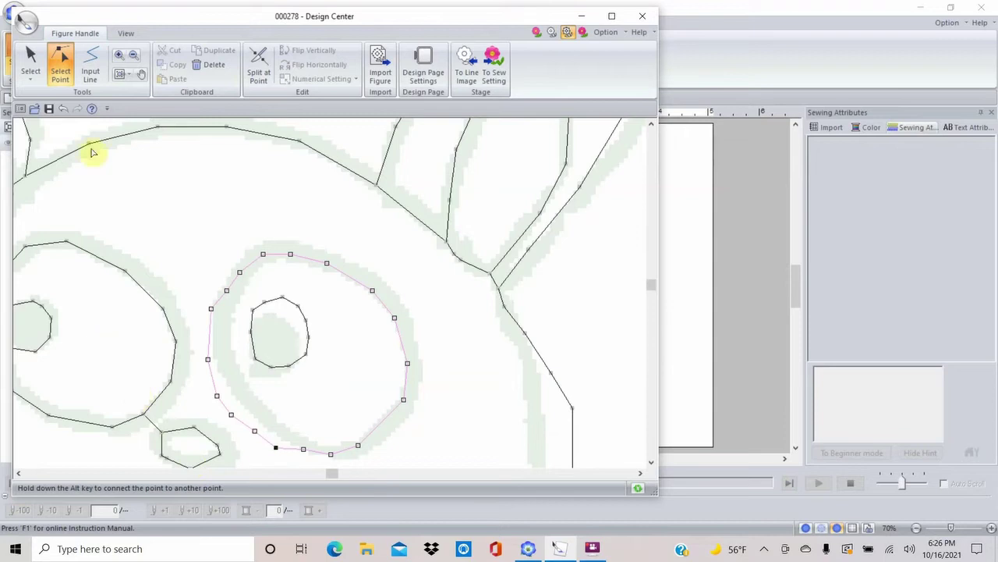
{"action": "left_click", "coordinate": [118, 55]}
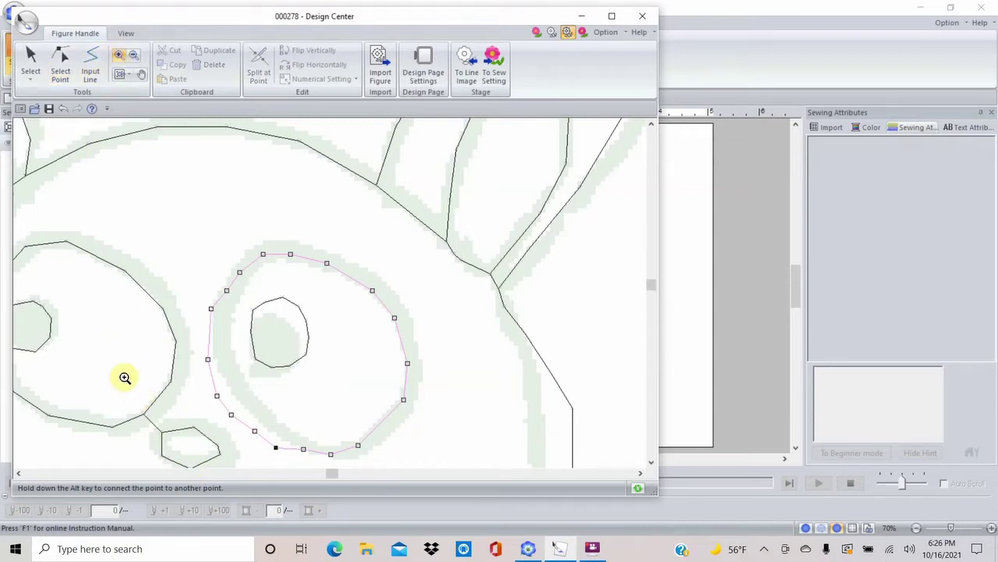
{"action": "left_click_drag", "start_coordinate": [100, 371], "coordinate": [230, 461]}
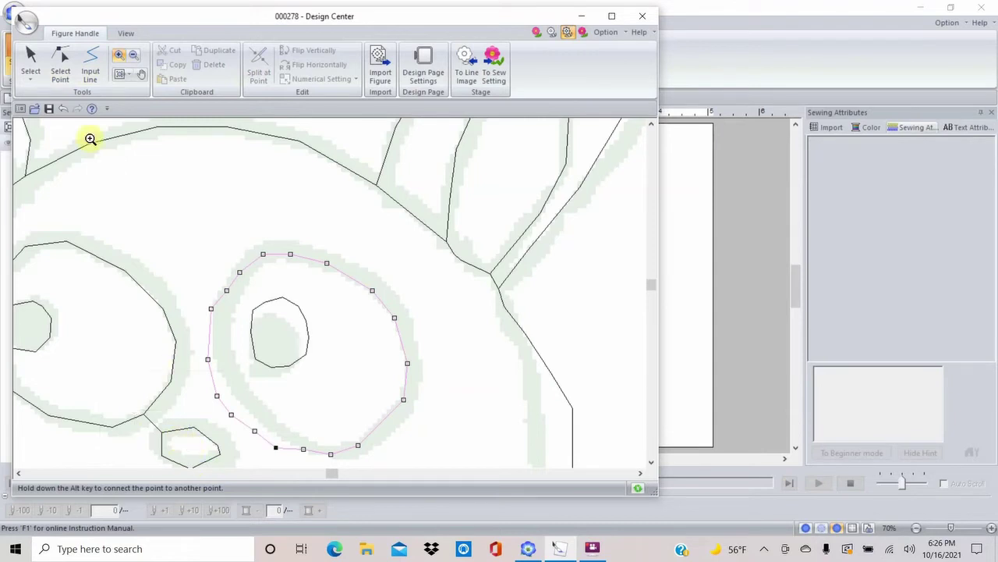
{"action": "left_click", "coordinate": [76, 60]}
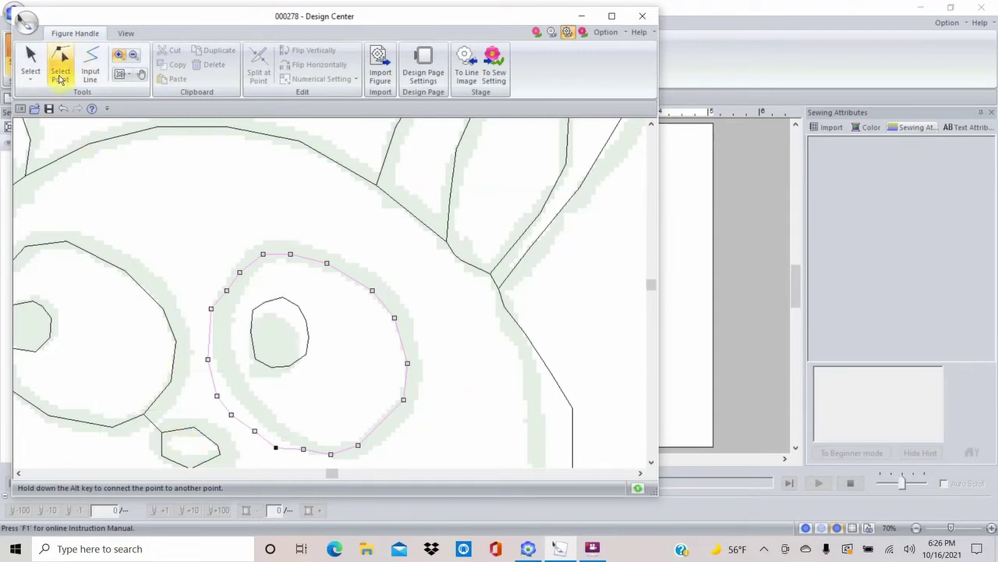
{"action": "left_click", "coordinate": [66, 73]}
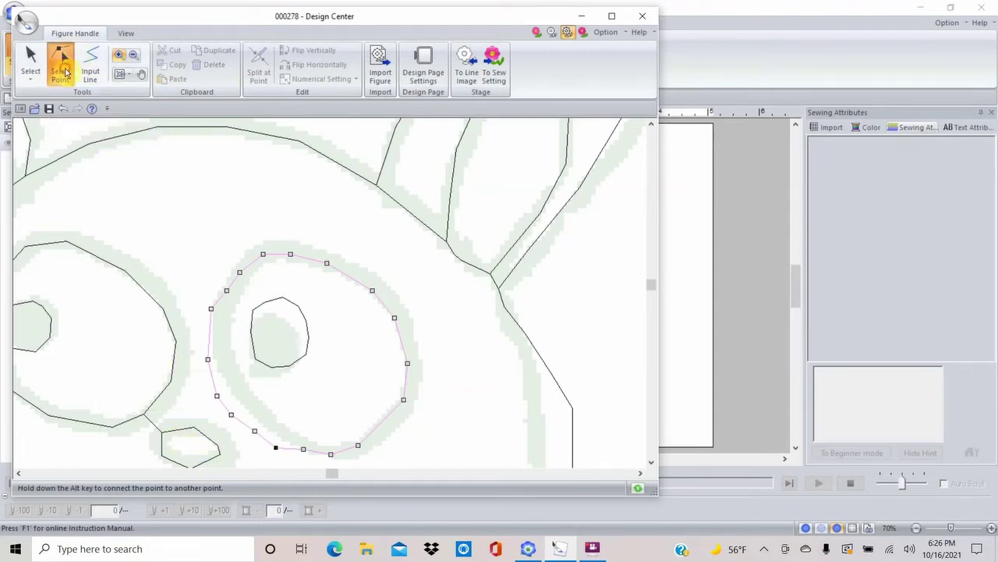
- Split the nose outline at its junction with the short line from the left eye, and move the freed upper end upward
{"action": "left_click", "coordinate": [161, 428]}
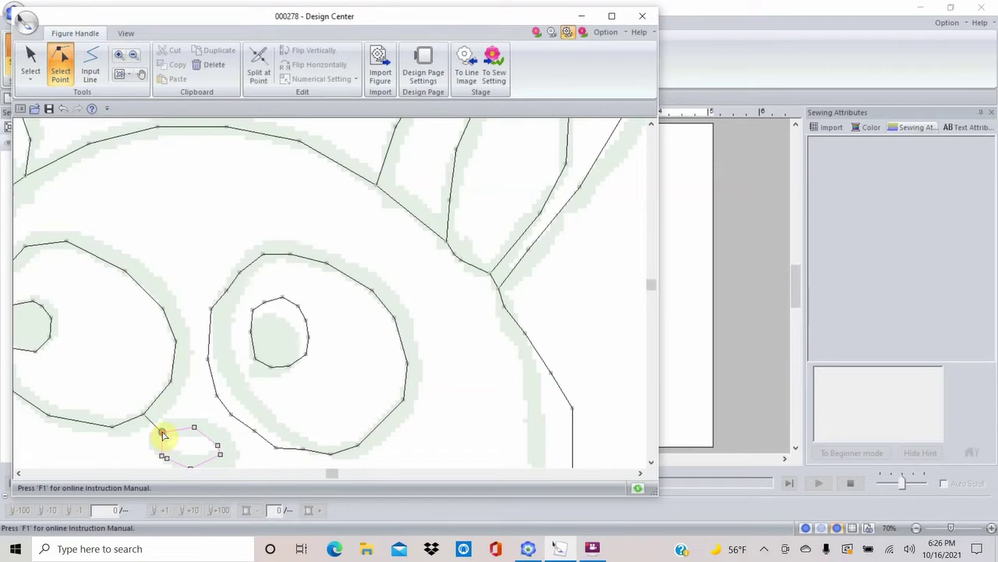
{"action": "right_click", "coordinate": [162, 433]}
{"action": "left_click", "coordinate": [187, 444]}
{"action": "left_click_drag", "start_coordinate": [162, 434], "coordinate": [171, 405]}
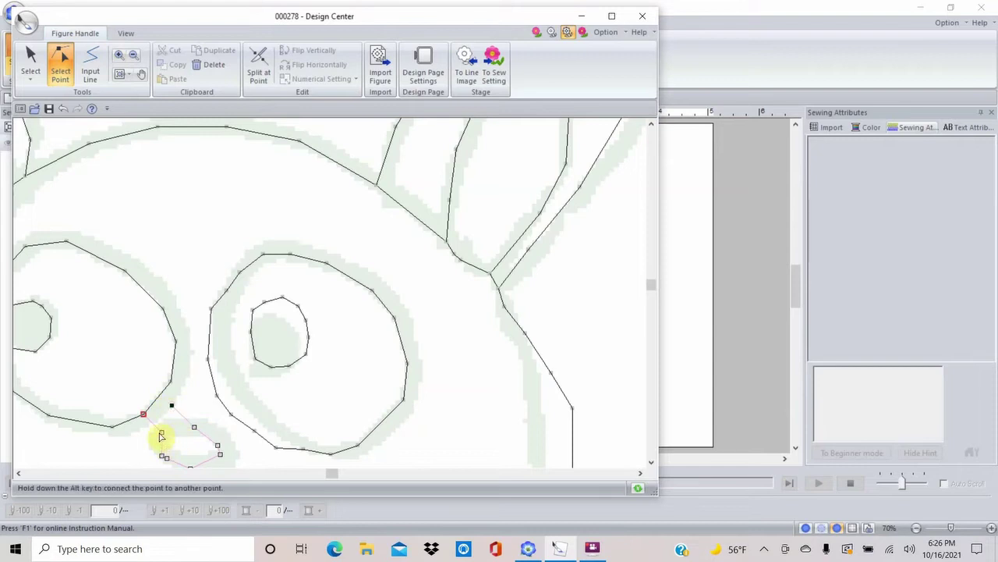
- Split the nose outline at its remaining junction with the short line from the left eye, and move the freed end to the left
{"action": "right_click", "coordinate": [162, 434]}
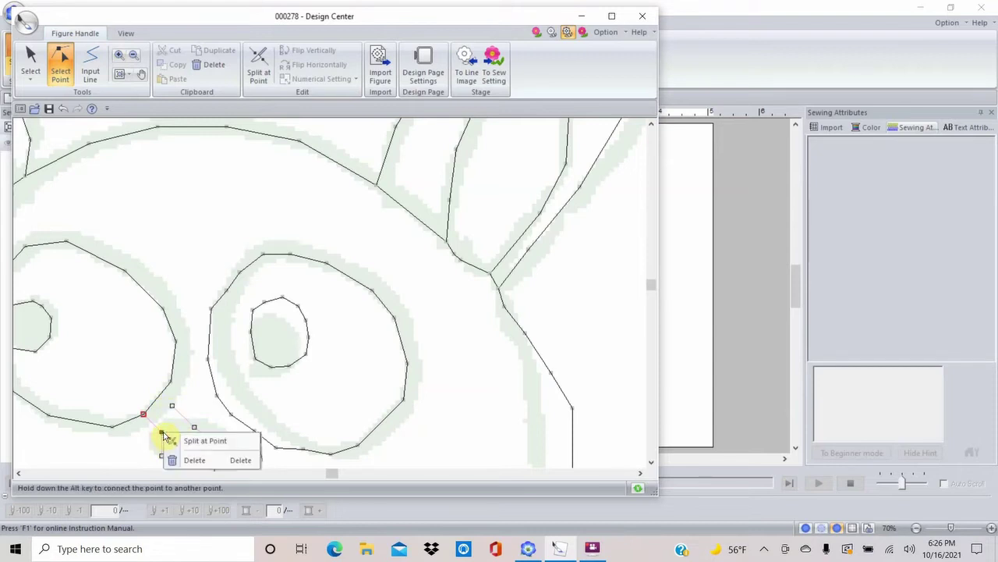
{"action": "left_click", "coordinate": [196, 441]}
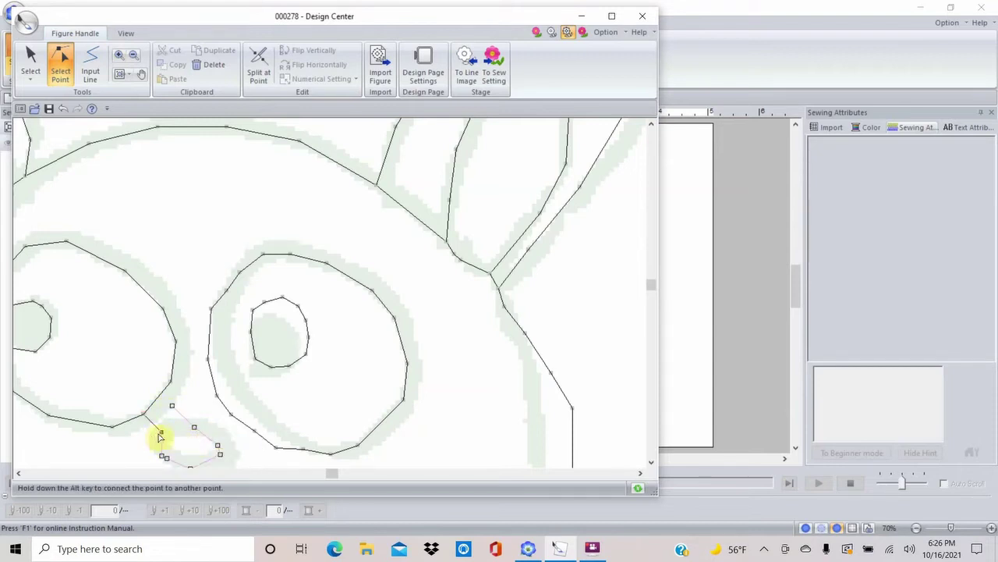
{"action": "left_click_drag", "start_coordinate": [160, 434], "coordinate": [138, 439]}
- Delete the short leftover line between the left eye's outline and the nose
{"action": "left_click", "coordinate": [162, 433]}
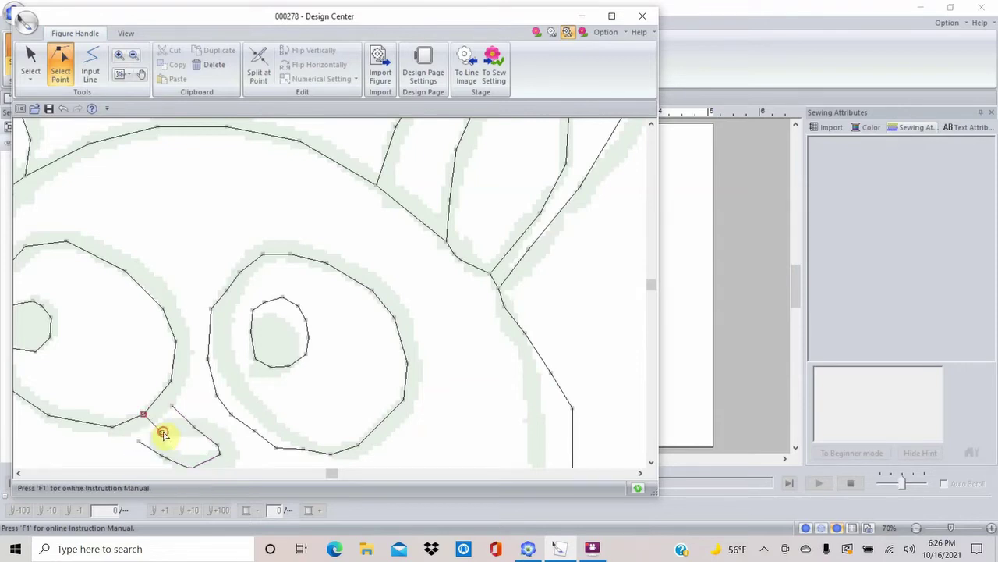
{"action": "left_click", "coordinate": [163, 434]}
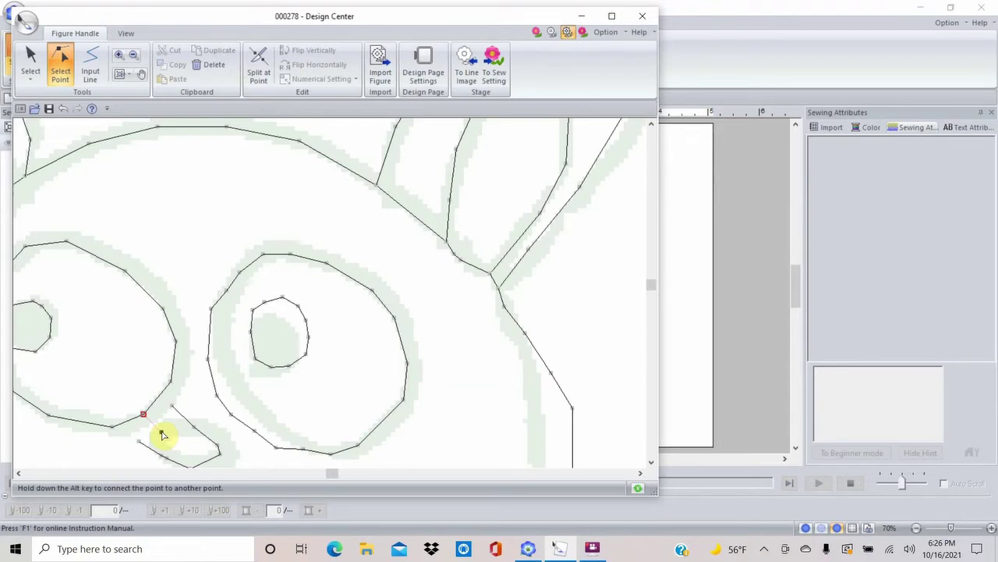
{"action": "left_click", "coordinate": [162, 435]}
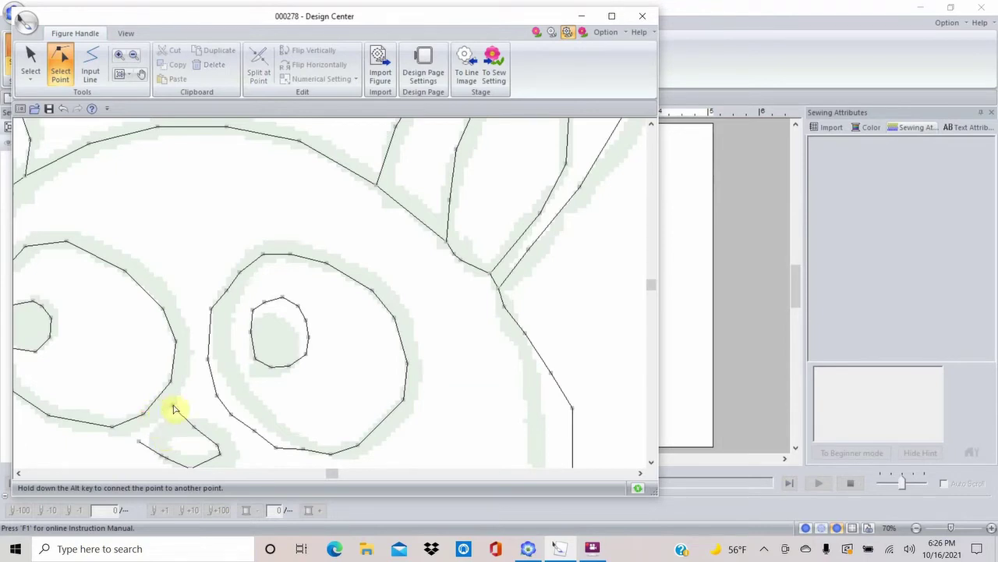
- Move the nose outline's free left end onto its upper end to join the two open ends
{"action": "left_click", "coordinate": [138, 444]}
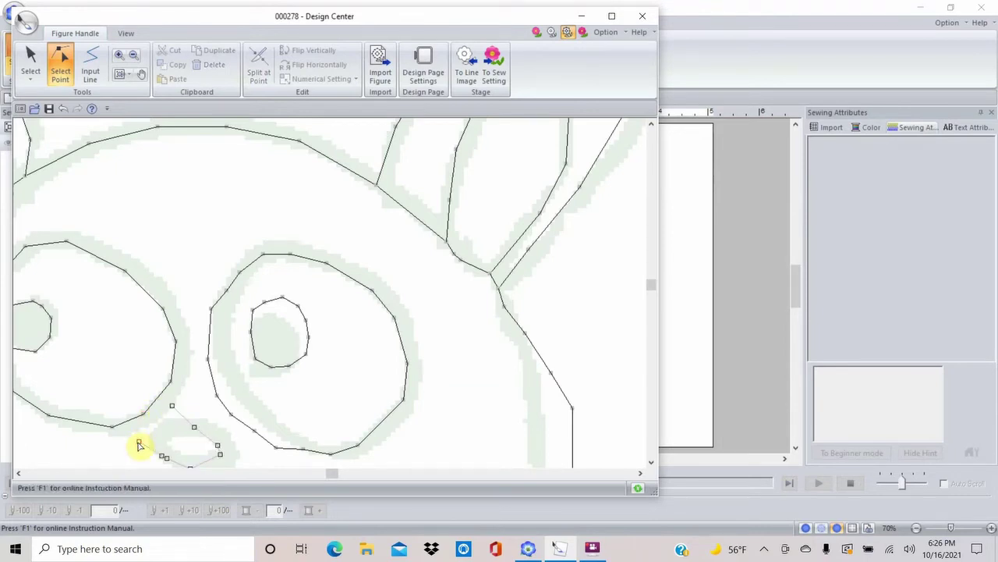
{"action": "left_click_drag", "start_coordinate": [138, 444], "coordinate": [172, 407]}
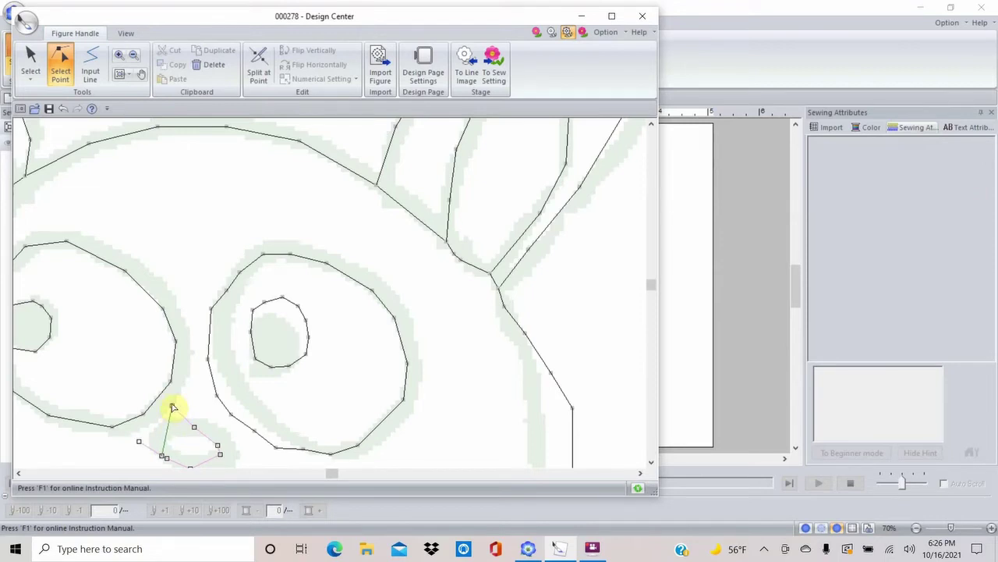
{"action": "key", "text": "alt"}
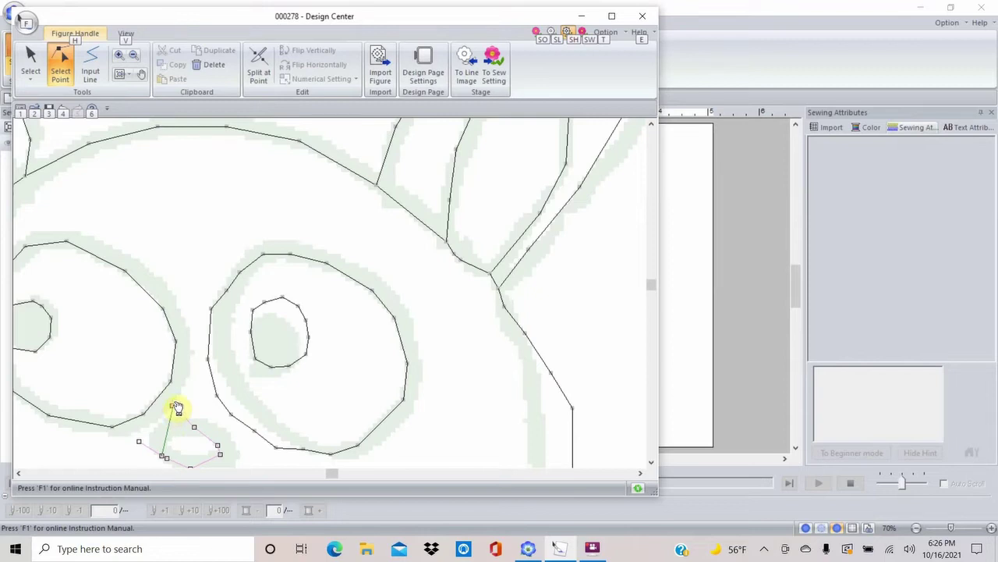
{"action": "left_click_drag", "start_coordinate": [175, 407], "coordinate": [173, 404]}
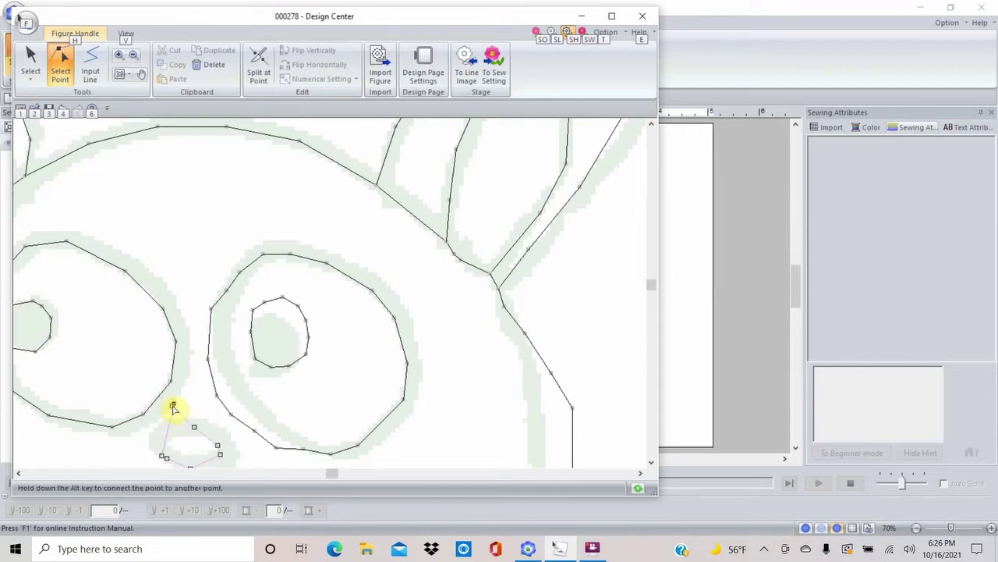
- Pull the nose outline's loose upper end away and connect it to the top point so the outline closes
{"action": "left_click", "coordinate": [163, 427]}
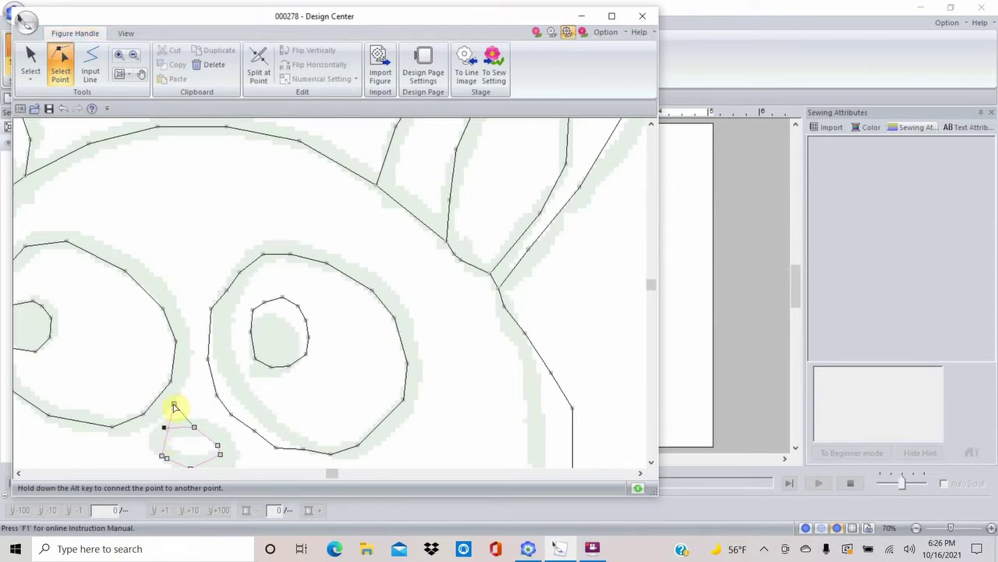
{"action": "key", "text": "alt"}
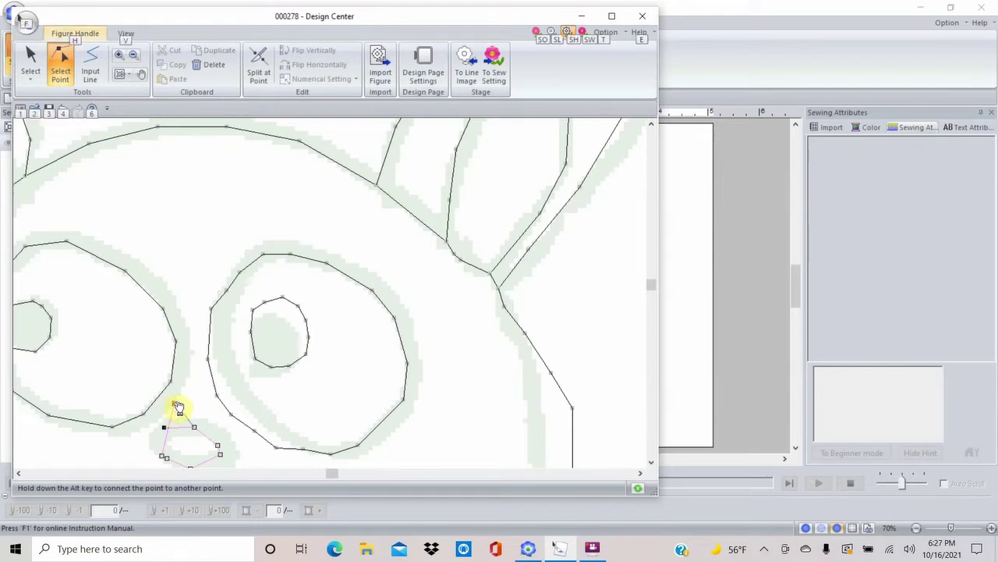
{"action": "left_click", "coordinate": [176, 405], "text": "alt"}
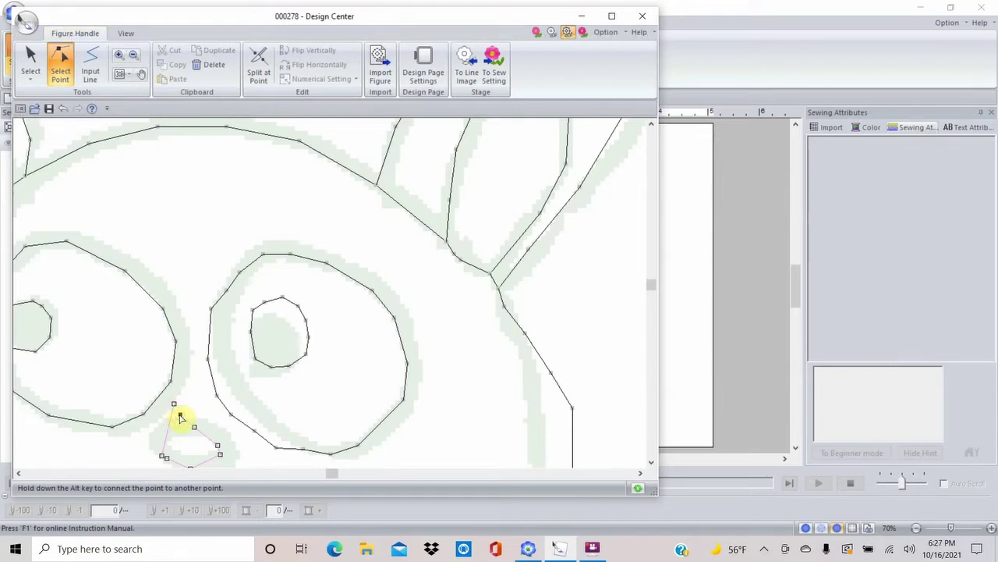
{"action": "key", "text": "alt"}
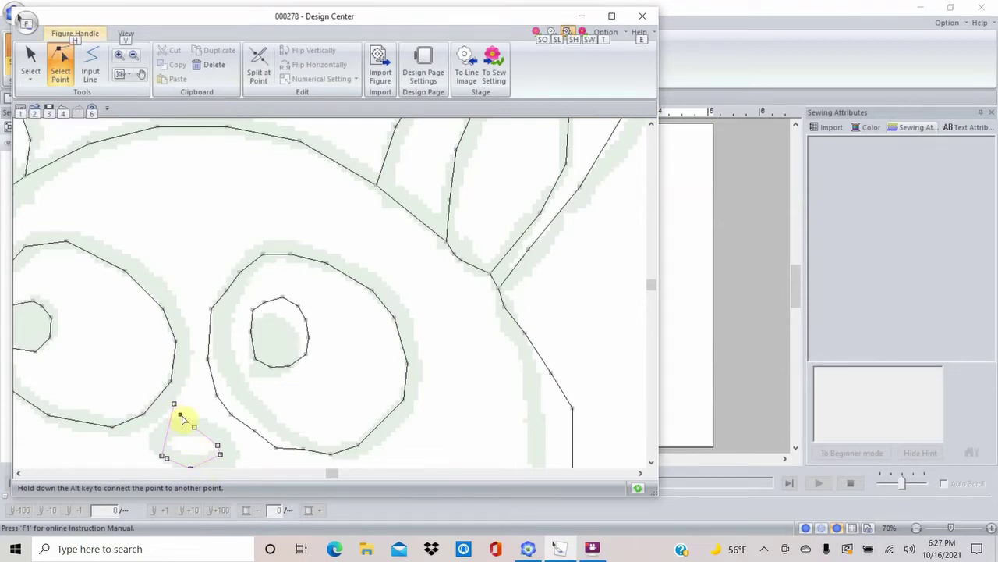
{"action": "key", "text": "alt"}
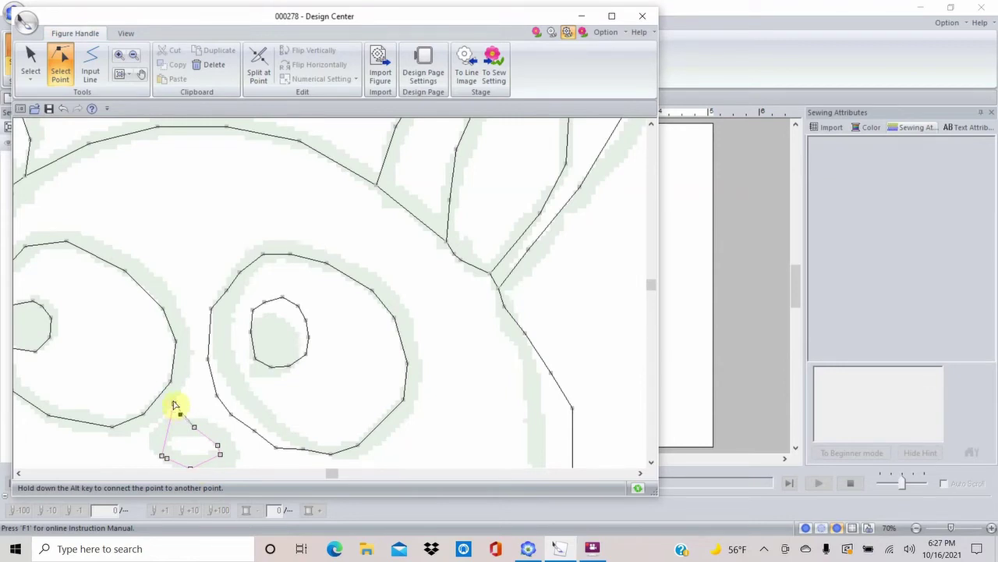
{"action": "key", "text": "alt"}
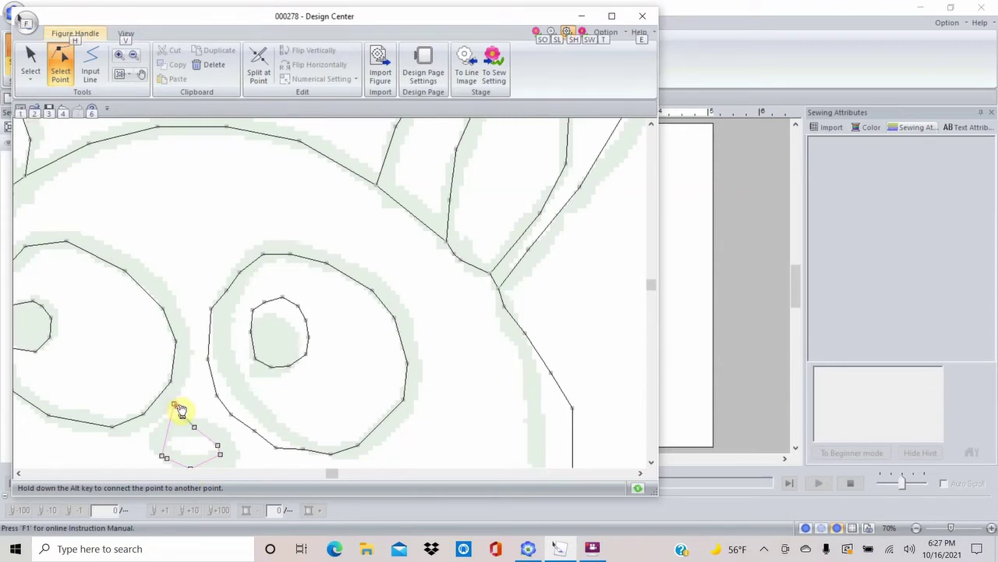
{"action": "key", "text": "alt"}
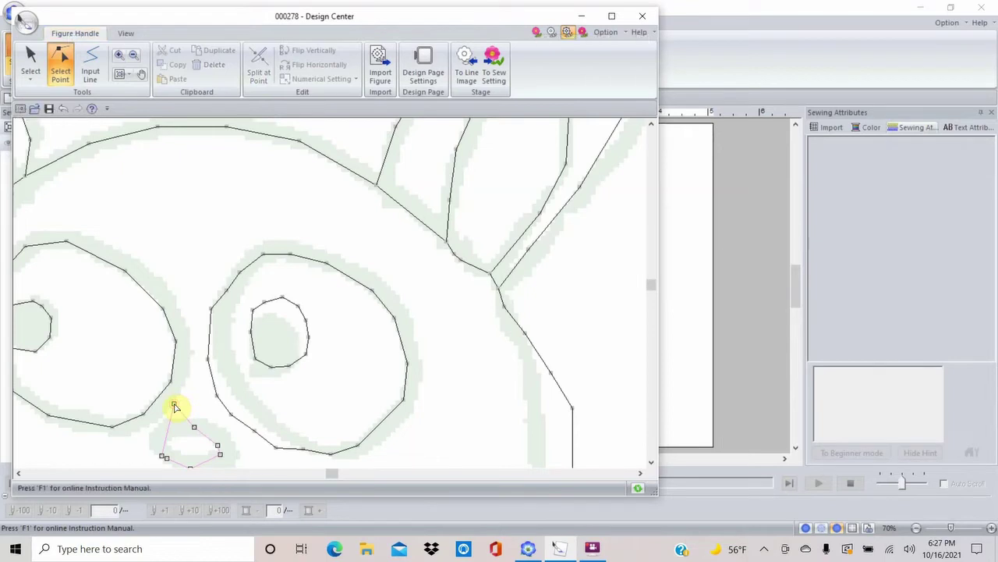
- Reshape the nose outline into a rounded shape by moving its top, right and left points onto the background image's outline
{"action": "left_click", "coordinate": [174, 407]}
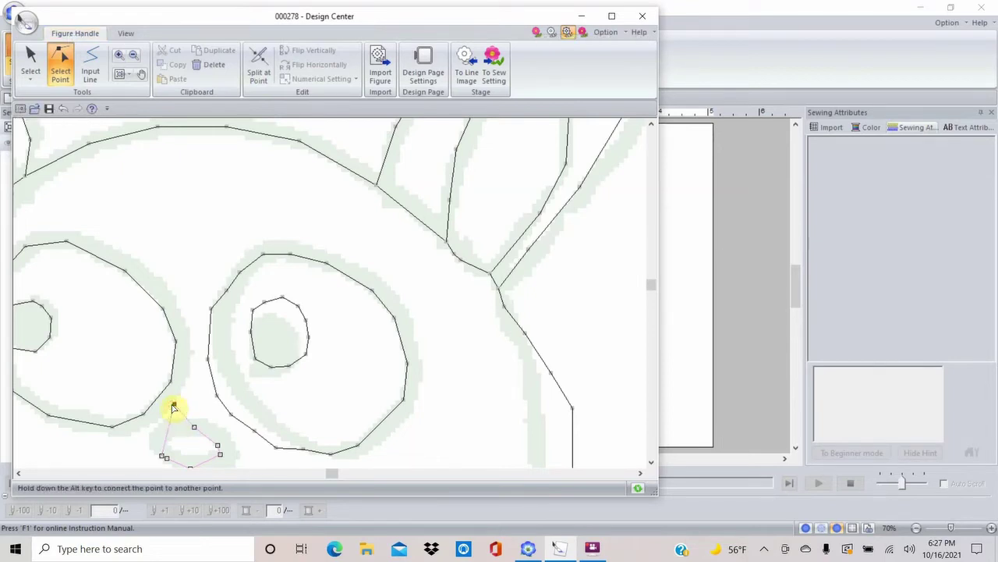
{"action": "left_click_drag", "start_coordinate": [176, 406], "coordinate": [226, 440]}
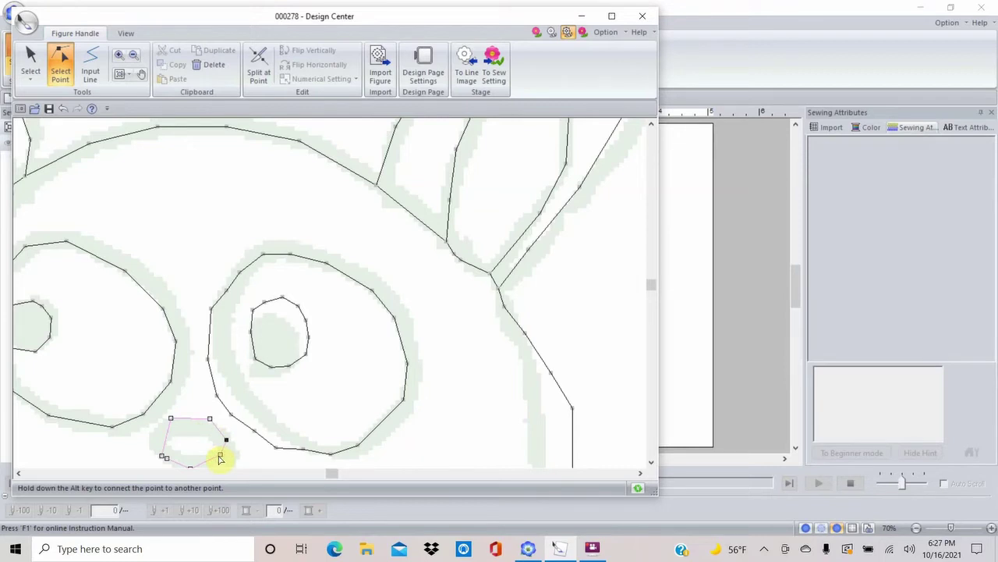
{"action": "left_click", "coordinate": [222, 454]}
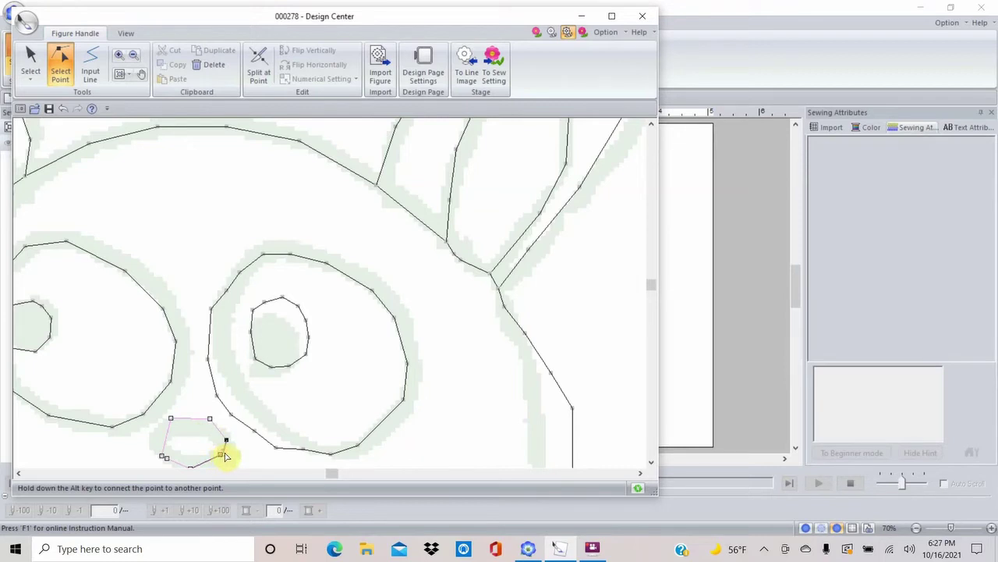
{"action": "mouse_move", "coordinate": [169, 442]}
{"action": "left_mouse_down"}
{"action": "mouse_move", "coordinate": [154, 434]}
{"action": "mouse_move", "coordinate": [157, 452]}
{"action": "left_mouse_up"}
{"action": "left_click", "coordinate": [164, 457]}
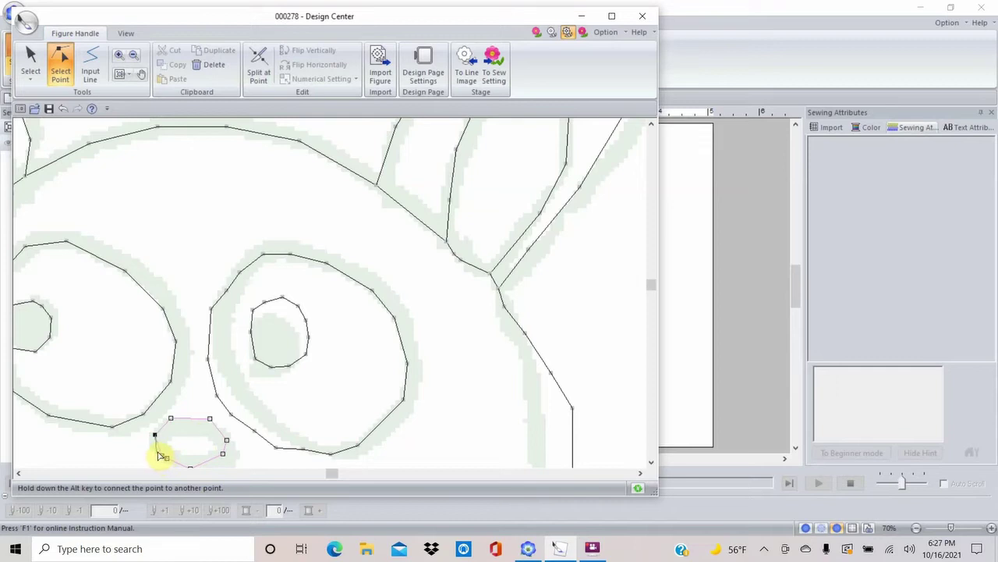
- Extend the right fang by moving its outer side point down to the tip and lowering the neighbouring bottom point
{"action": "left_click", "coordinate": [651, 462]}
{"action": "left_click", "coordinate": [652, 462]}
{"action": "left_click", "coordinate": [651, 462]}
{"action": "left_click", "coordinate": [651, 462]}
{"action": "left_click", "coordinate": [651, 462]}
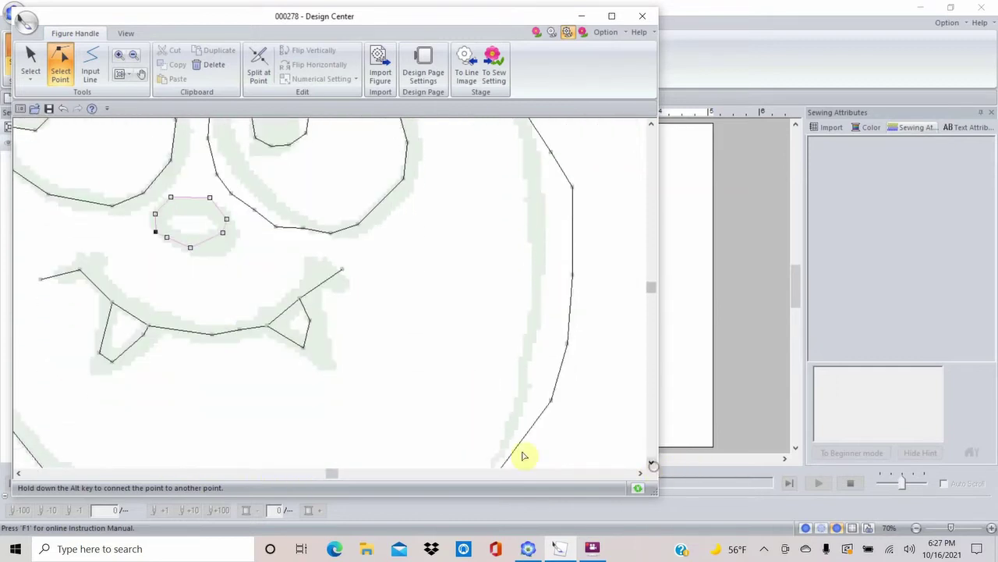
{"action": "left_click", "coordinate": [316, 327]}
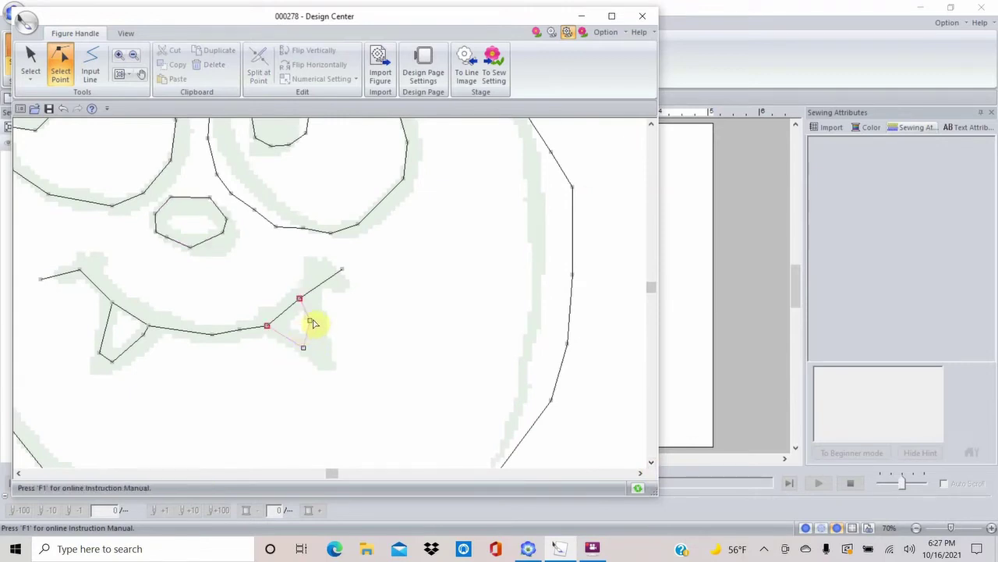
{"action": "left_click_drag", "start_coordinate": [308, 320], "coordinate": [325, 352]}
{"action": "left_click", "coordinate": [302, 351]}
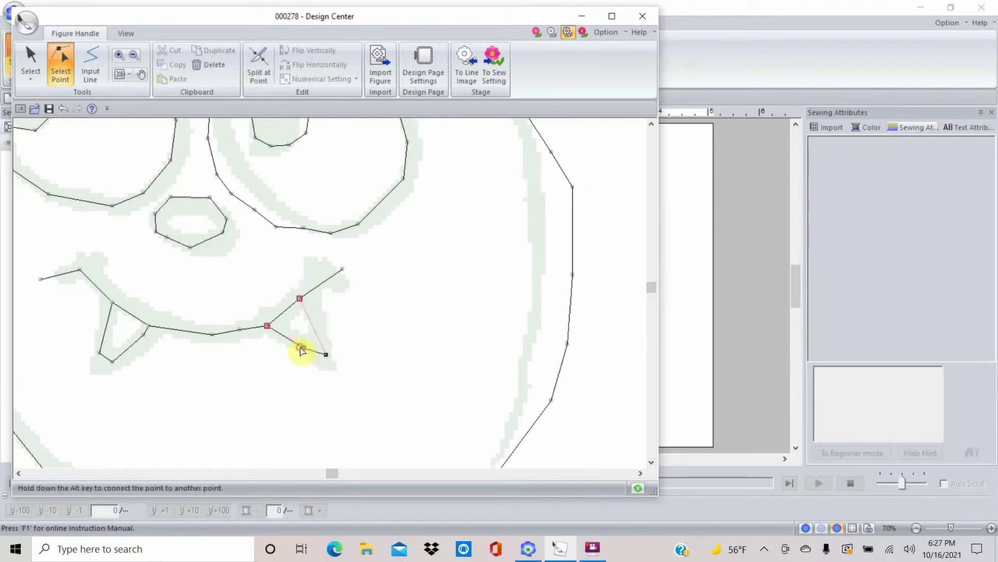
- Shorten the mouth line by moving its right and left end points slightly inward
{"action": "left_click", "coordinate": [341, 272]}
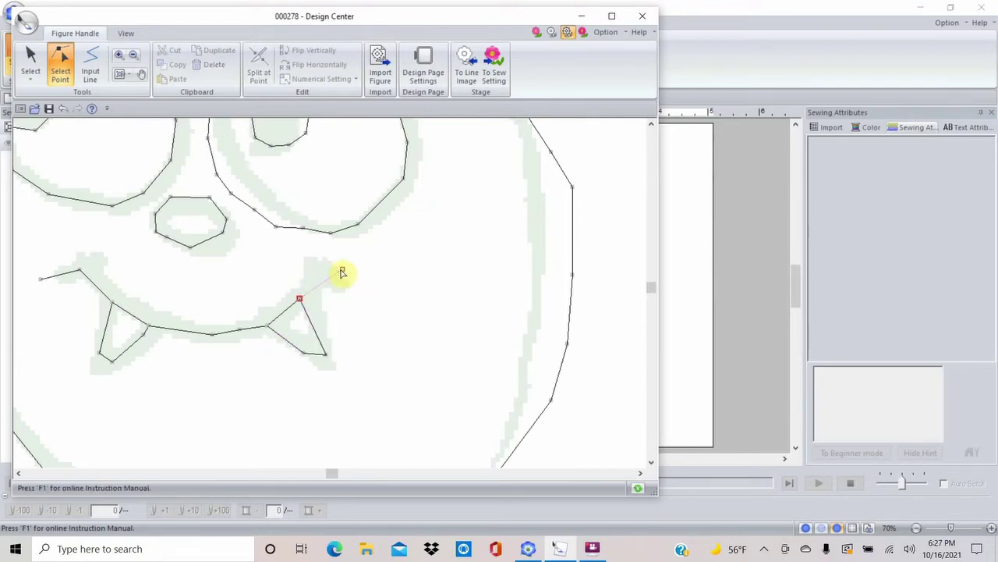
{"action": "left_click", "coordinate": [332, 274]}
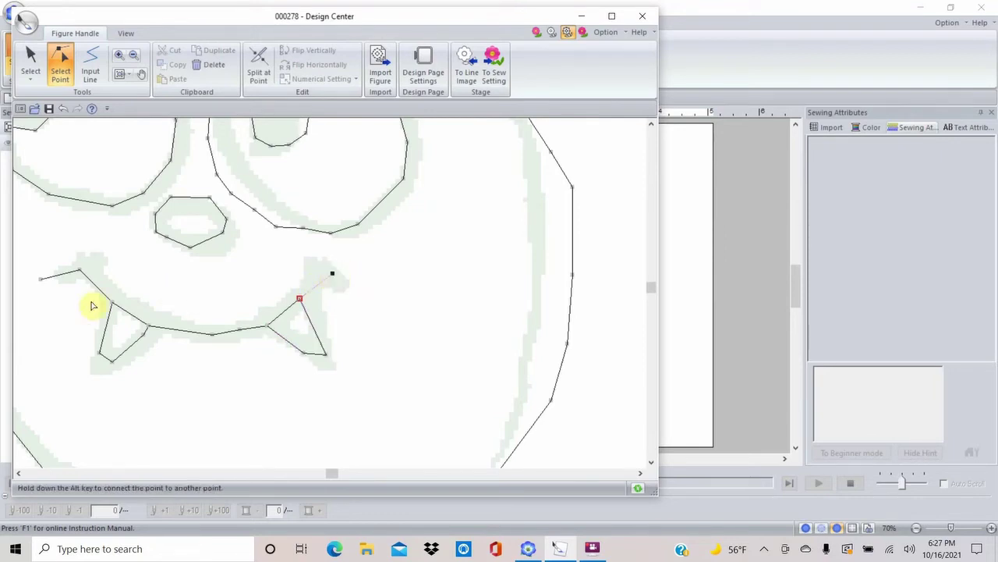
{"action": "left_click", "coordinate": [40, 281]}
{"action": "left_click_drag", "start_coordinate": [42, 279], "coordinate": [54, 278]}
{"action": "left_click", "coordinate": [81, 270]}
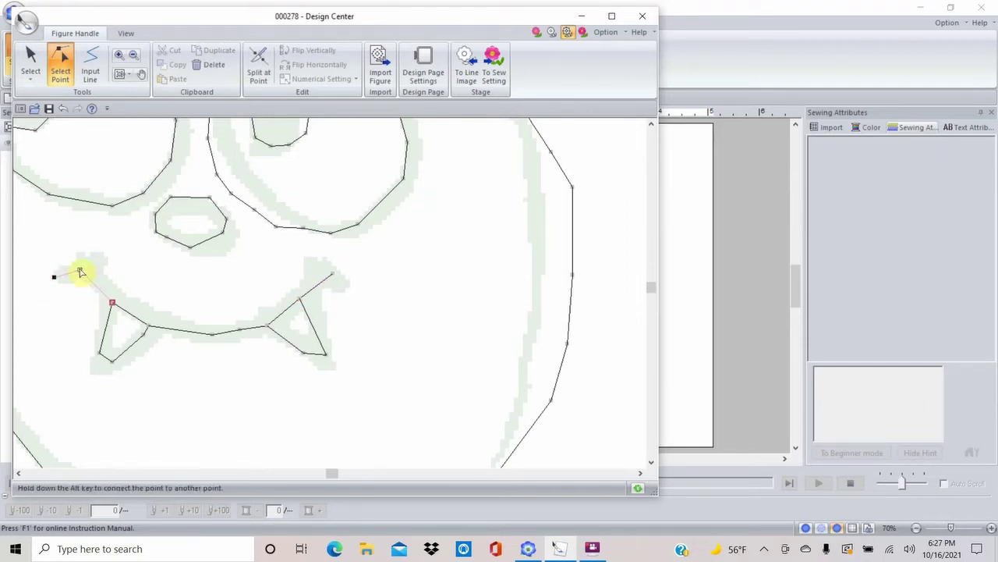
- Draw a short straight line from the bend near the mouth's left end, running up and to the right
{"action": "left_click", "coordinate": [92, 57]}
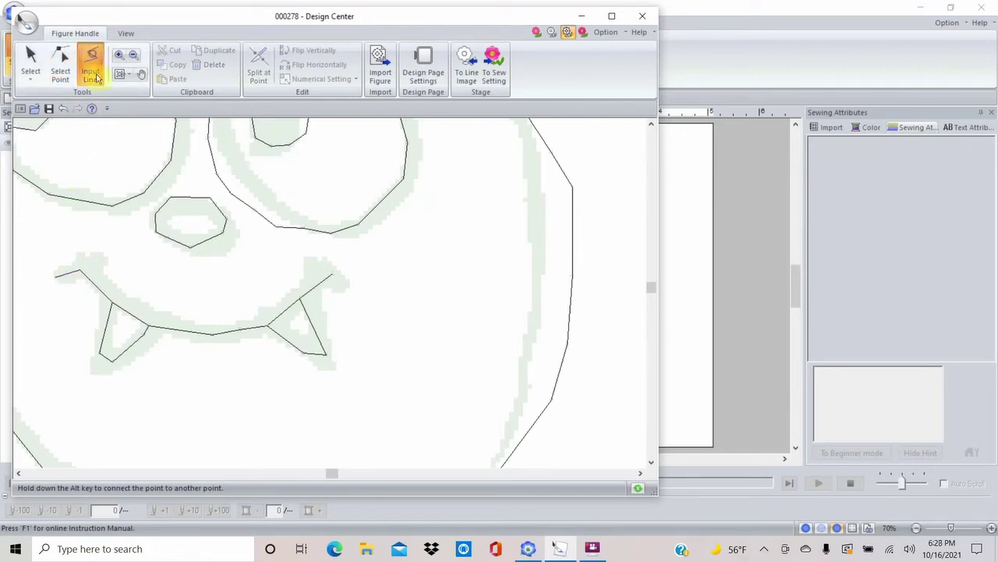
{"action": "left_click", "coordinate": [107, 249]}
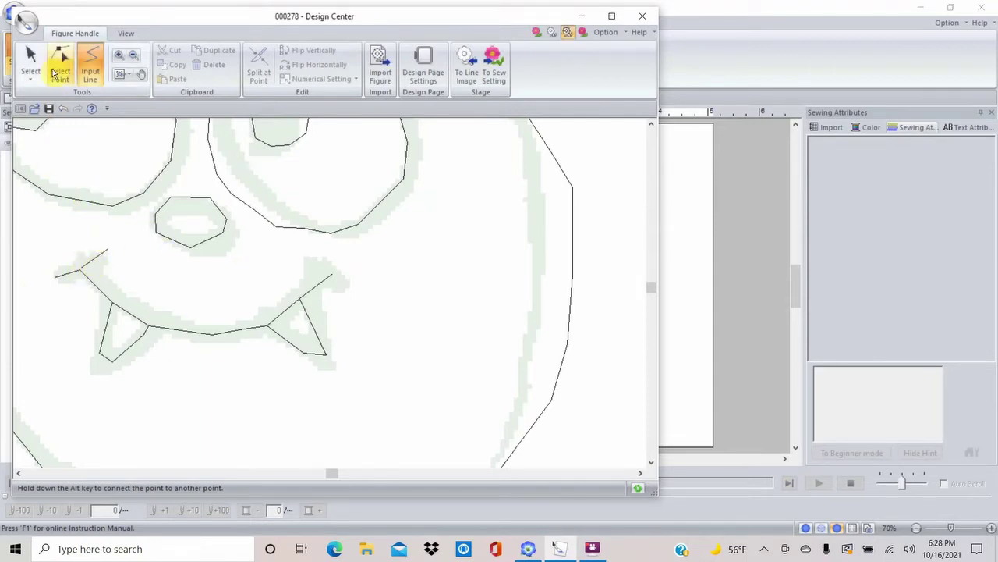
{"action": "left_click", "coordinate": [59, 63]}
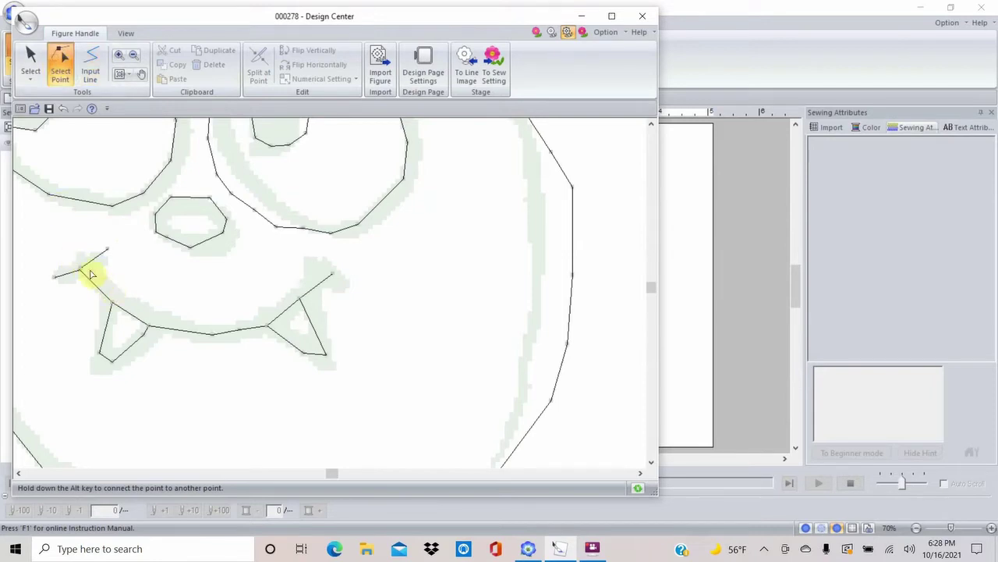
- Select the lower end of the short line at the mouth's left corner and insert an extra point beside it
{"action": "left_click", "coordinate": [81, 269]}
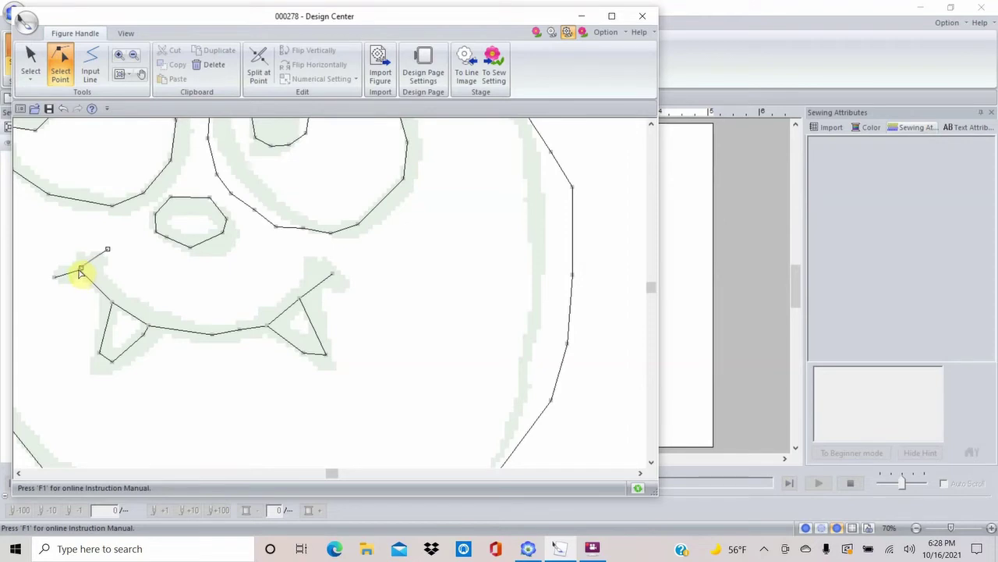
{"action": "key", "text": "alt"}
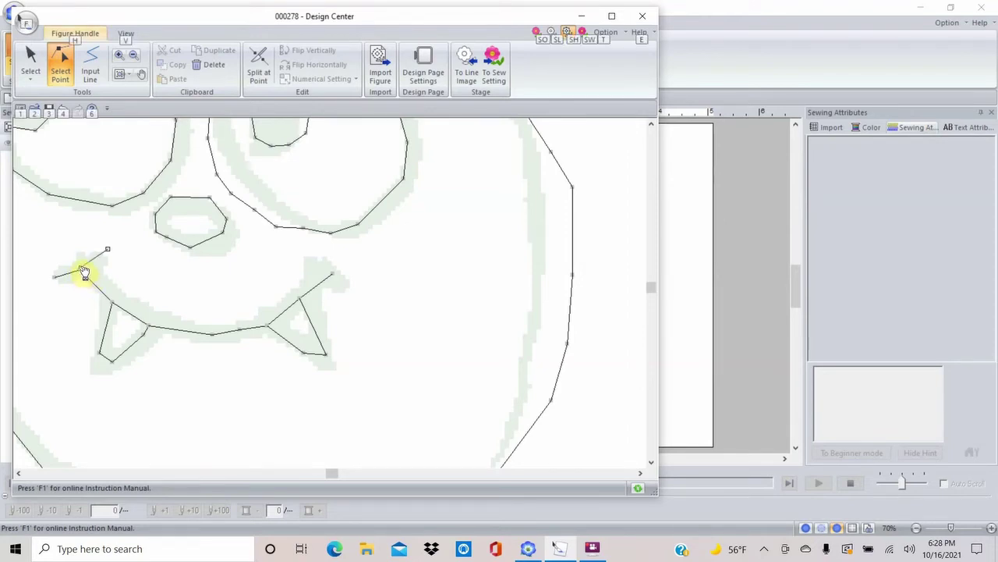
{"action": "left_click", "coordinate": [81, 273]}
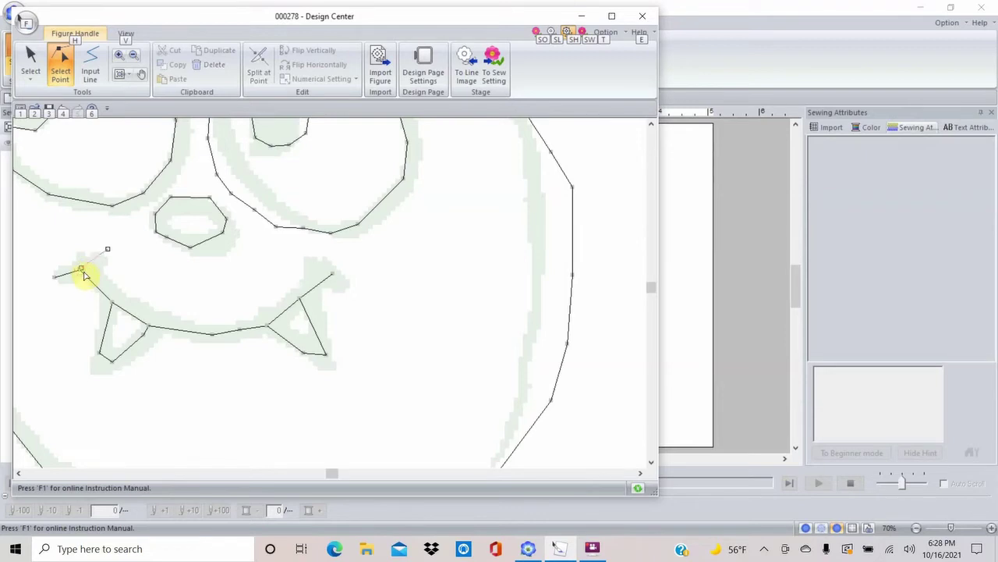
{"action": "left_click", "coordinate": [92, 269]}
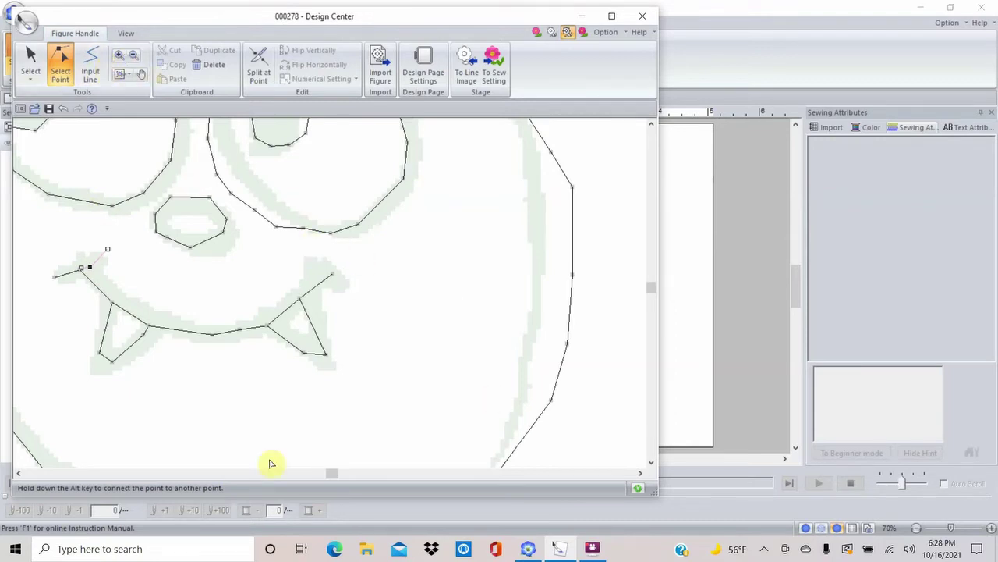
{"action": "left_click", "coordinate": [18, 473]}
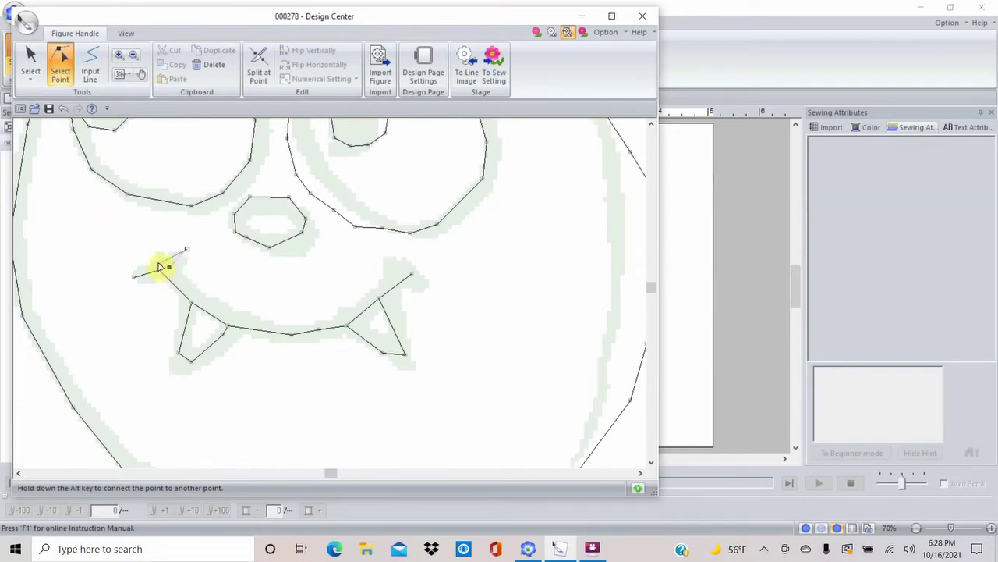
- Connect the short line's lower end to the bend in the mouth line and reposition its inserted point along the background image
{"action": "key", "text": "alt"}
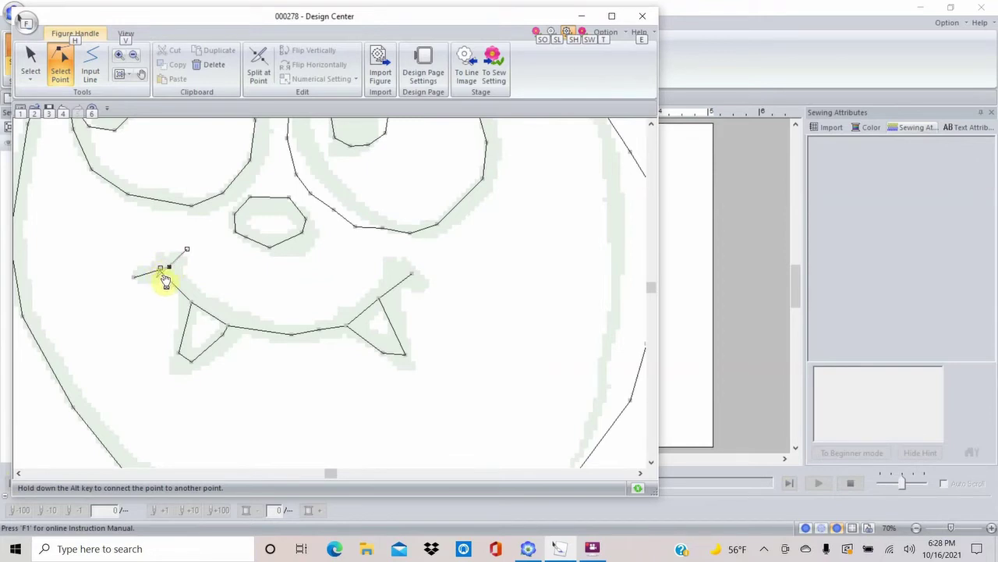
{"action": "left_click", "coordinate": [179, 259], "text": "alt"}
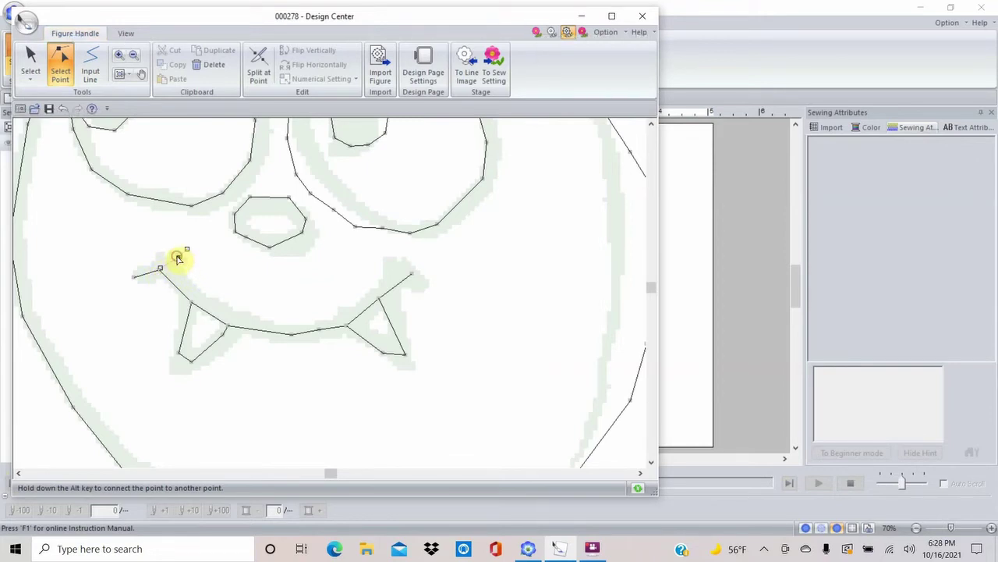
{"action": "left_click_drag", "start_coordinate": [161, 271], "coordinate": [141, 242]}
{"action": "key", "text": "alt"}
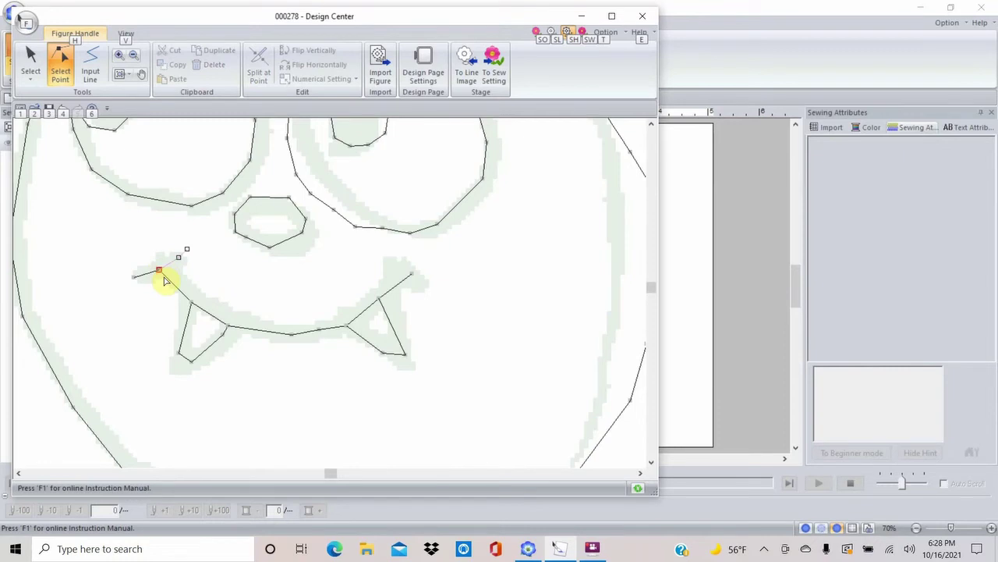
{"action": "key", "text": "alt"}
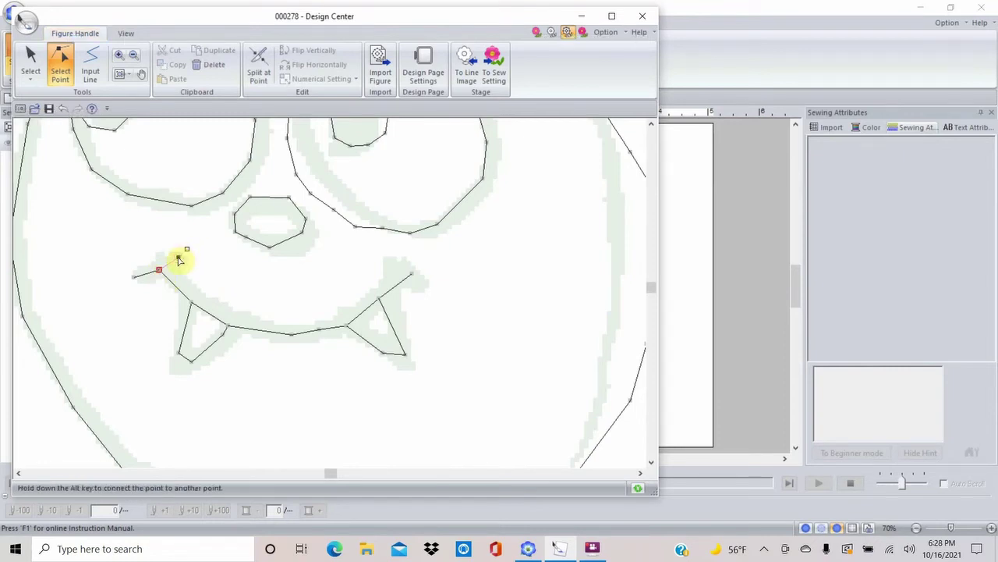
{"action": "left_click", "coordinate": [168, 263]}
{"action": "left_click", "coordinate": [178, 252]}
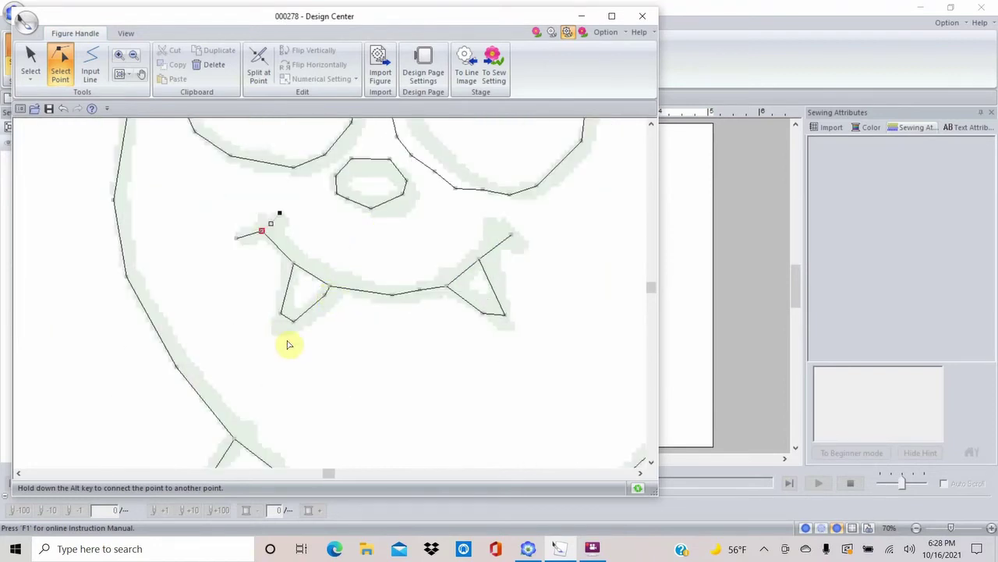
- Extend the left fang by moving its bottom points outward to the fang tip in the background image
{"action": "left_click", "coordinate": [285, 319]}
{"action": "left_click_drag", "start_coordinate": [293, 324], "coordinate": [279, 333]}
- Fit the whole page in view and examine the complete bat outline with its points deselected
{"action": "left_click_drag", "start_coordinate": [653, 289], "coordinate": [635, 312]}
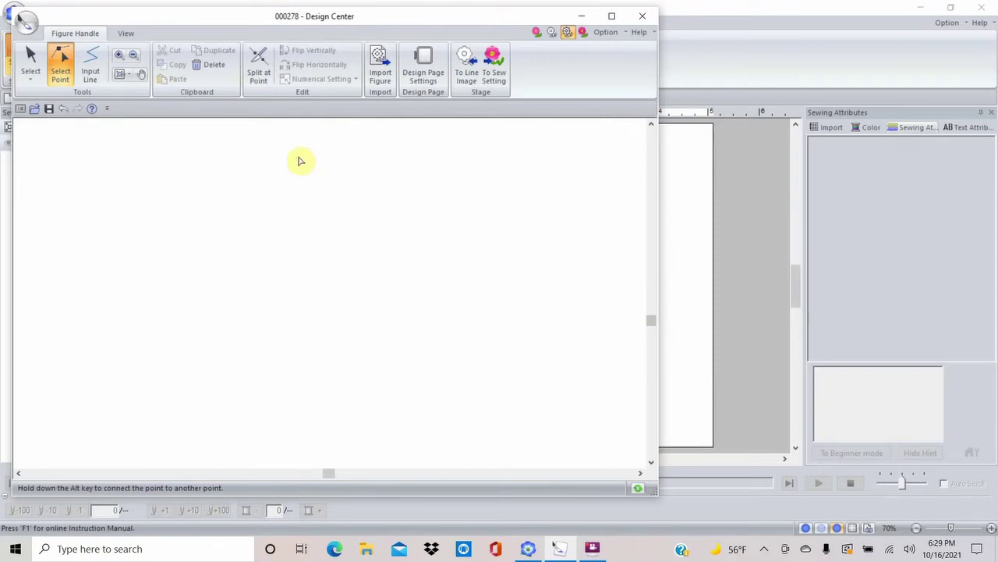
{"action": "left_click", "coordinate": [121, 74]}
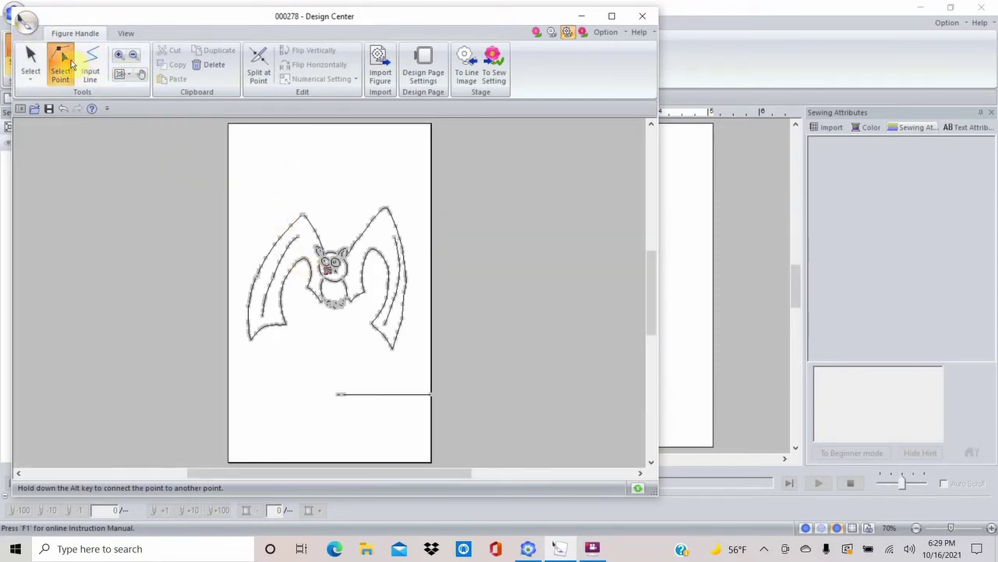
{"action": "left_click", "coordinate": [118, 55]}
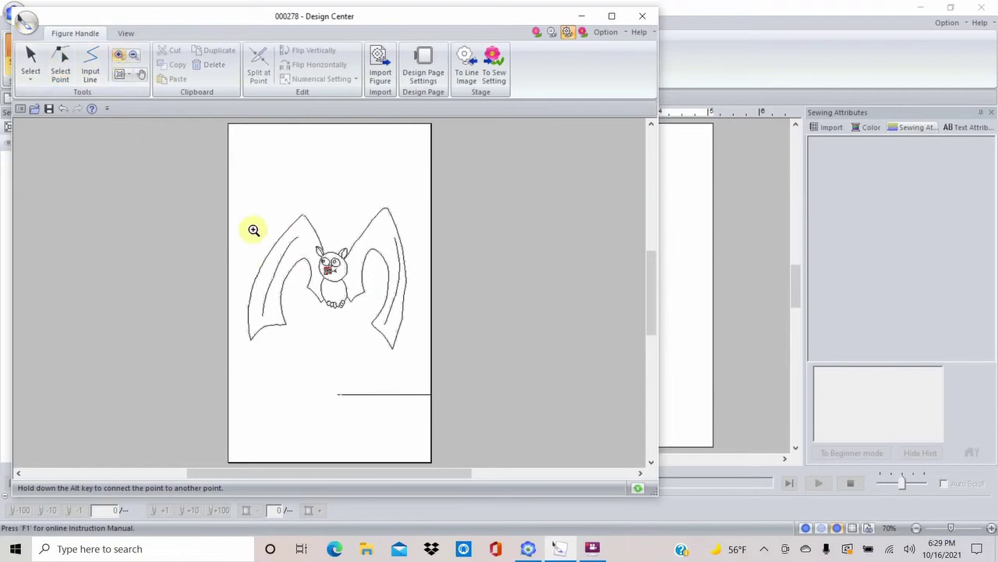
{"action": "left_click_drag", "start_coordinate": [245, 202], "coordinate": [442, 397]}
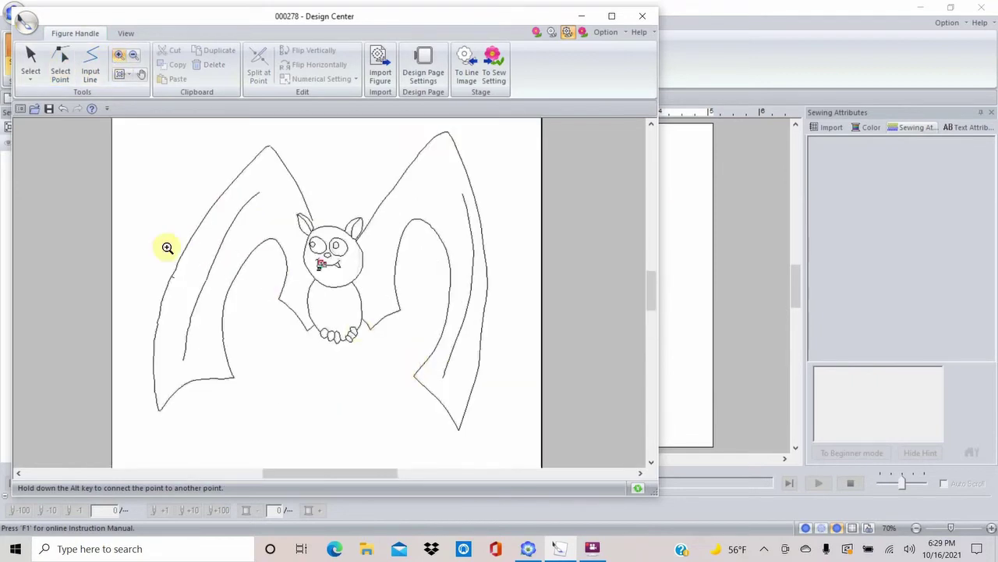
{"action": "left_click", "coordinate": [30, 61]}
{"action": "left_click", "coordinate": [353, 361]}
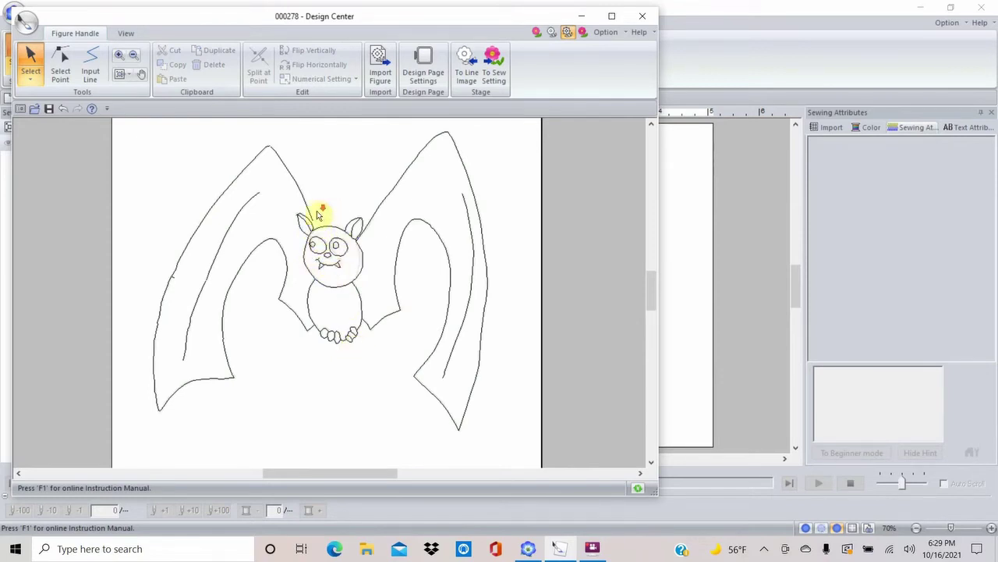
{"action": "scroll", "coordinate": [320, 215], "scroll_direction": "down", "scroll_amount": 1}
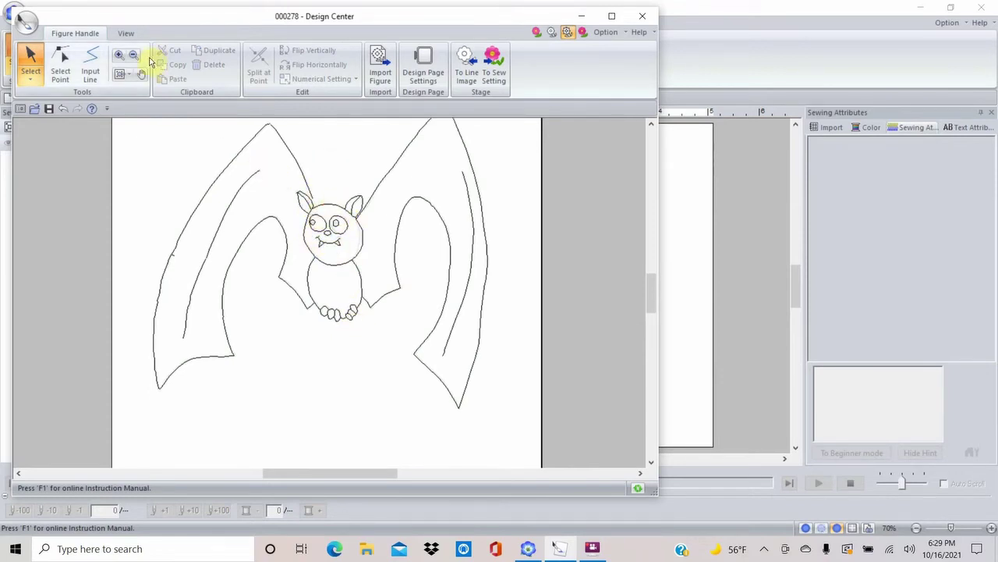
- Connect the loose inner end of the left wing line to the nearest head outline point right of the left ear
{"action": "left_click", "coordinate": [117, 54]}
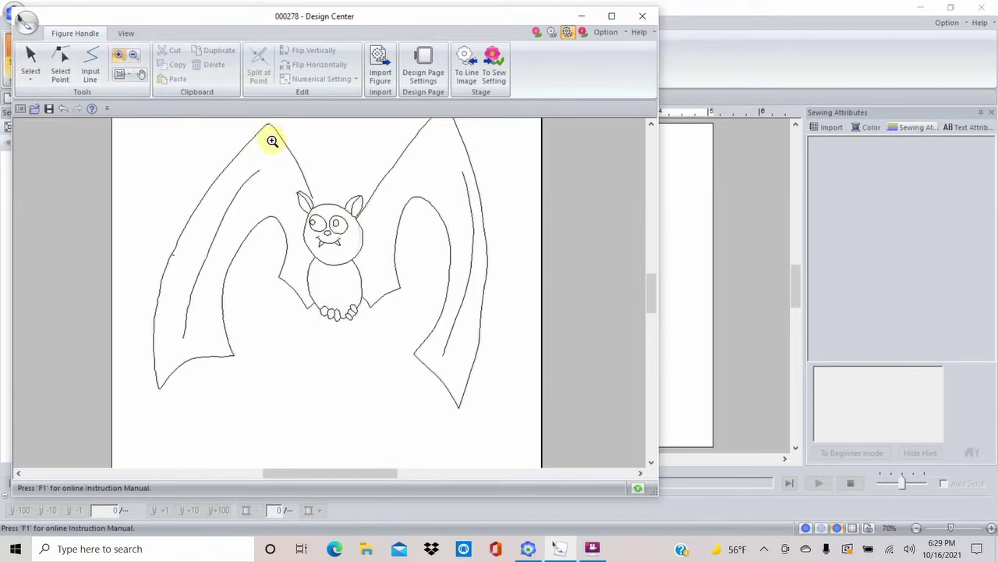
{"action": "left_click_drag", "start_coordinate": [273, 151], "coordinate": [383, 278]}
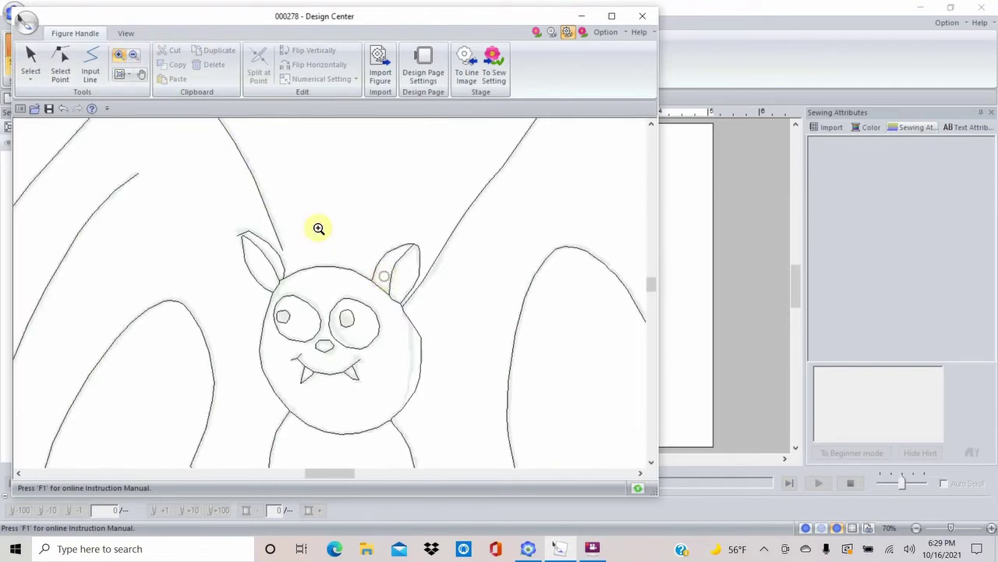
{"action": "left_click_drag", "start_coordinate": [214, 165], "coordinate": [399, 332]}
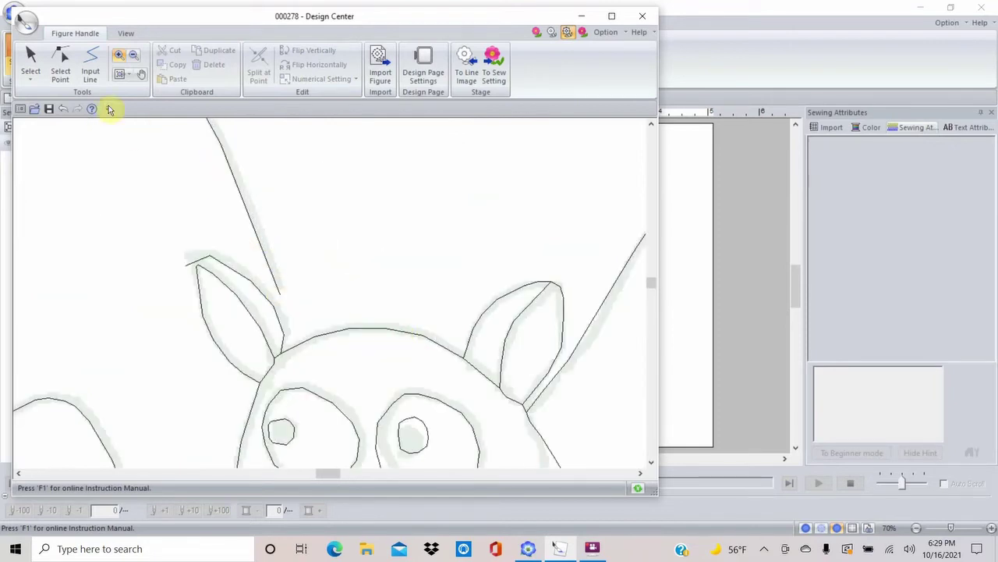
{"action": "left_click", "coordinate": [35, 56]}
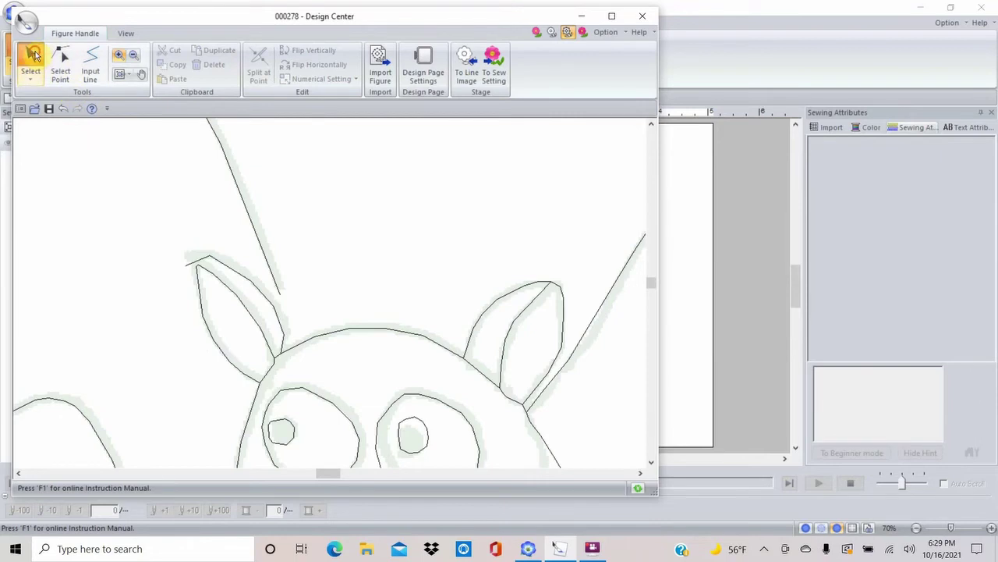
{"action": "left_click", "coordinate": [60, 56]}
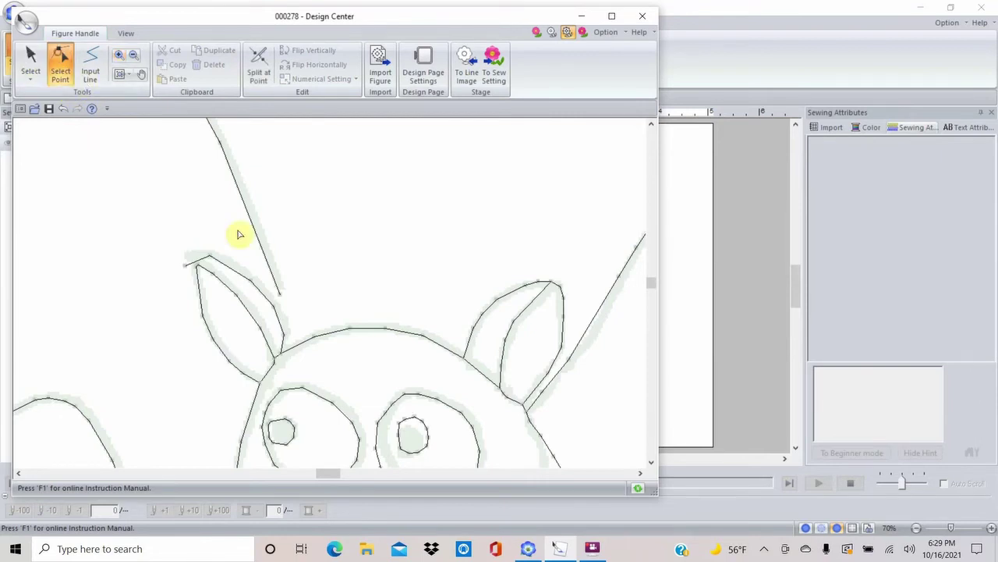
{"action": "left_click", "coordinate": [281, 296]}
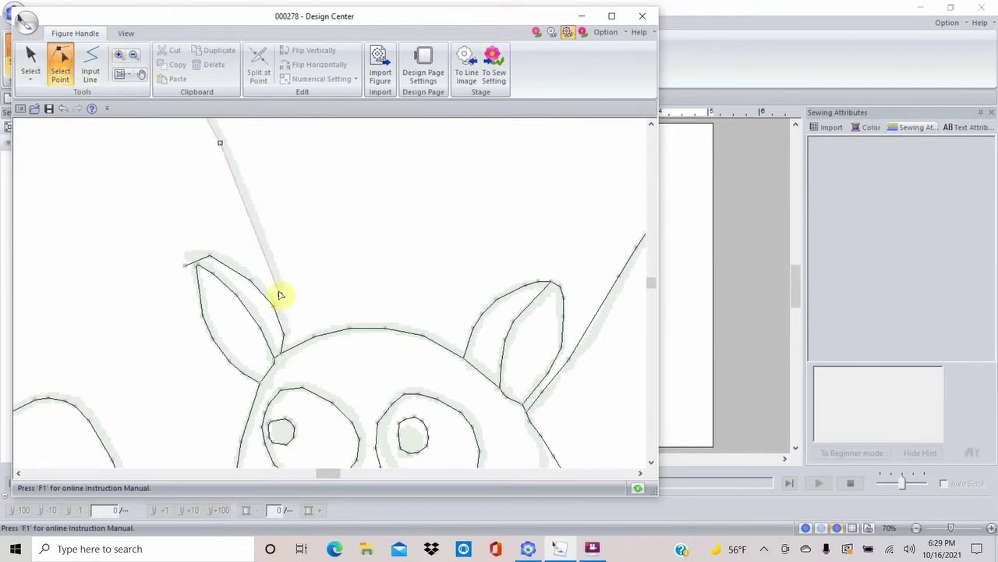
{"action": "left_click_drag", "start_coordinate": [281, 297], "coordinate": [315, 339]}
{"action": "key", "text": "alt"}
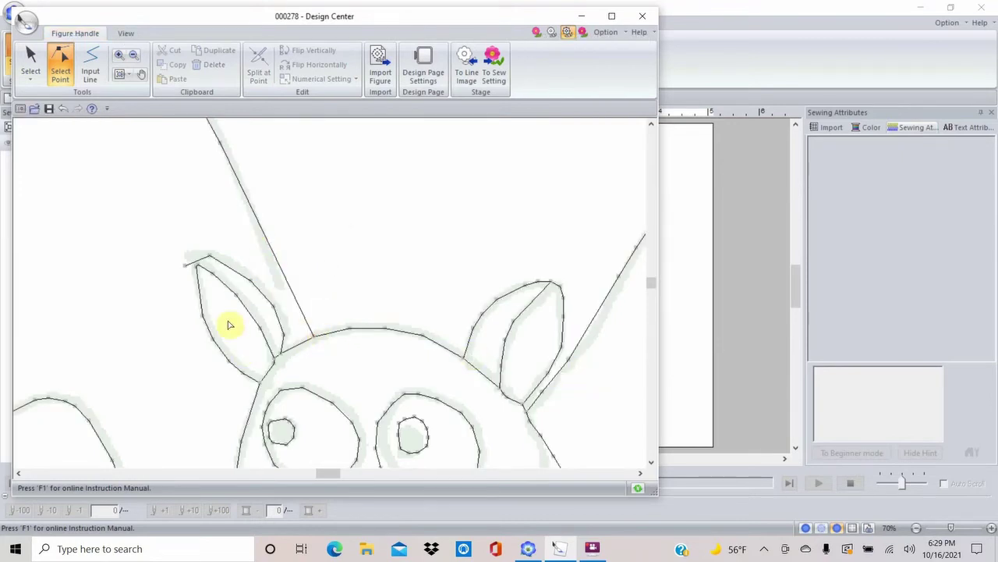
- Examine the outline from the left ear down through the face and body to the feet
{"action": "left_click", "coordinate": [208, 261]}
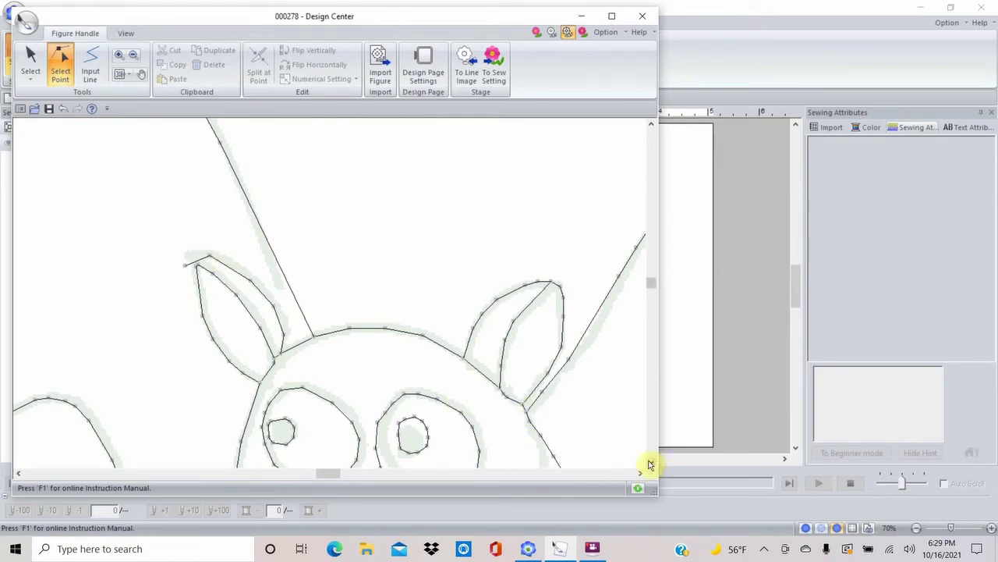
{"action": "scroll", "coordinate": [651, 465], "scroll_direction": "down", "scroll_amount": 6}
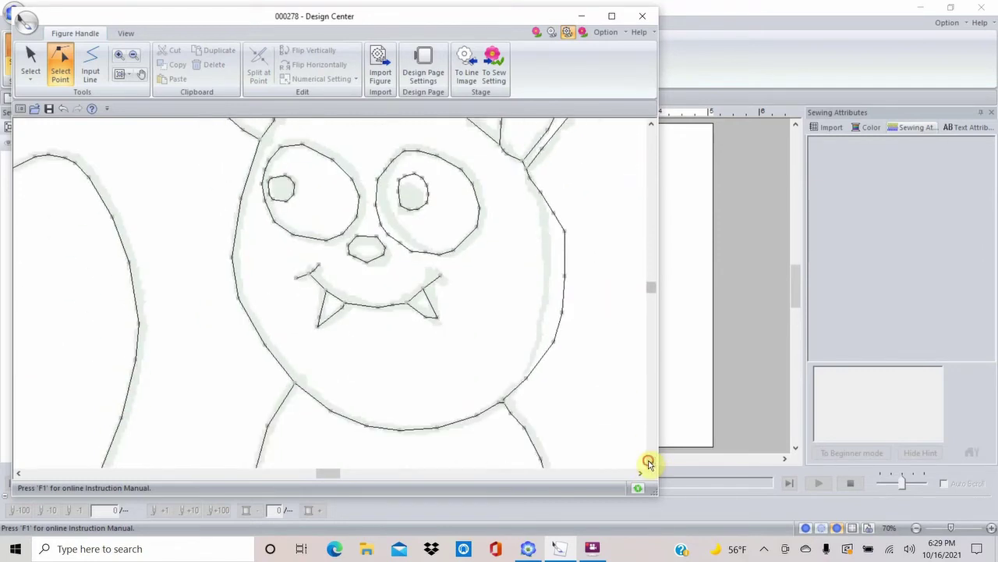
{"action": "scroll", "coordinate": [649, 463], "scroll_direction": "down", "scroll_amount": 8}
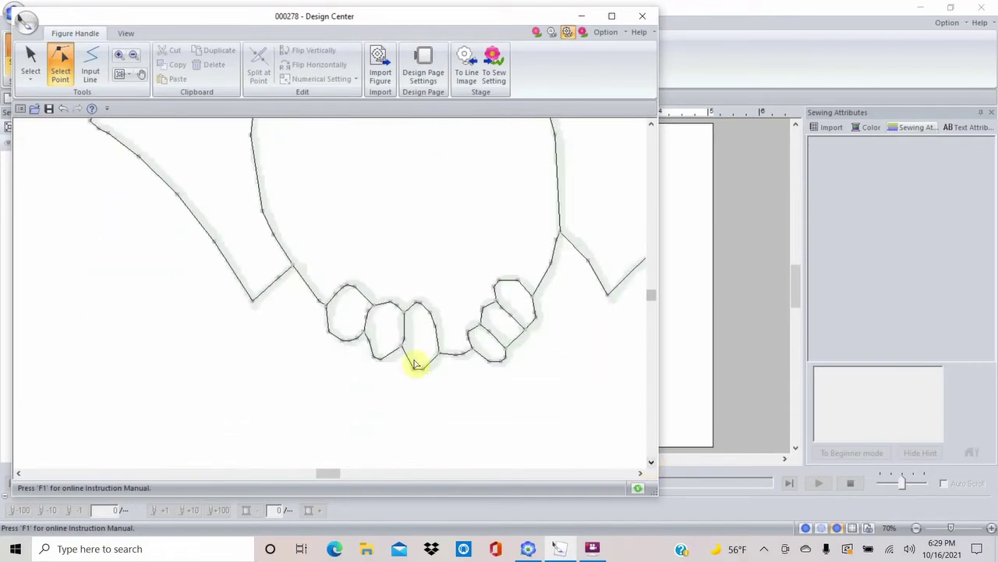
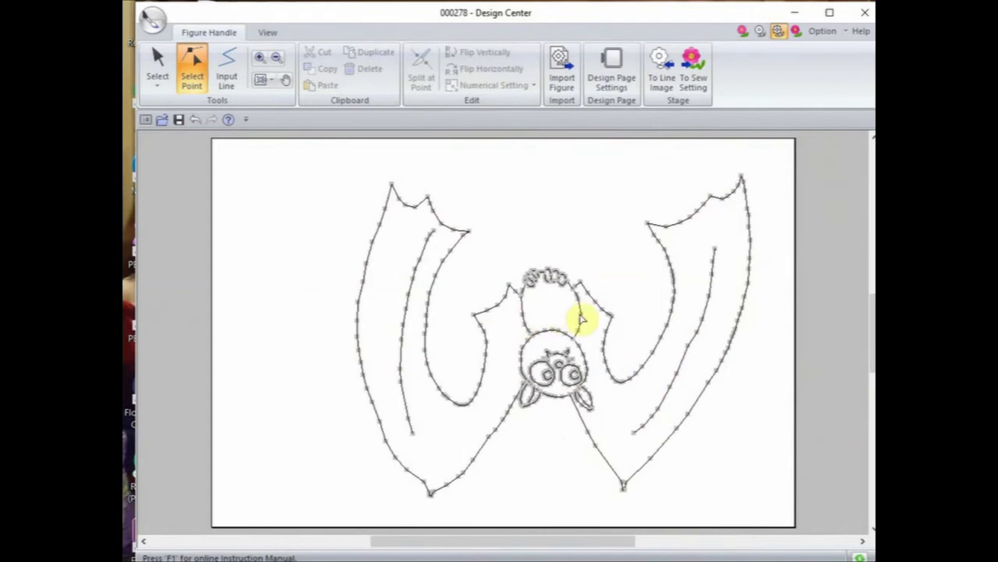
- Convert the figure data to the Sew Setting stage and list the available region sewing types
{"action": "left_click", "coordinate": [694, 64]}
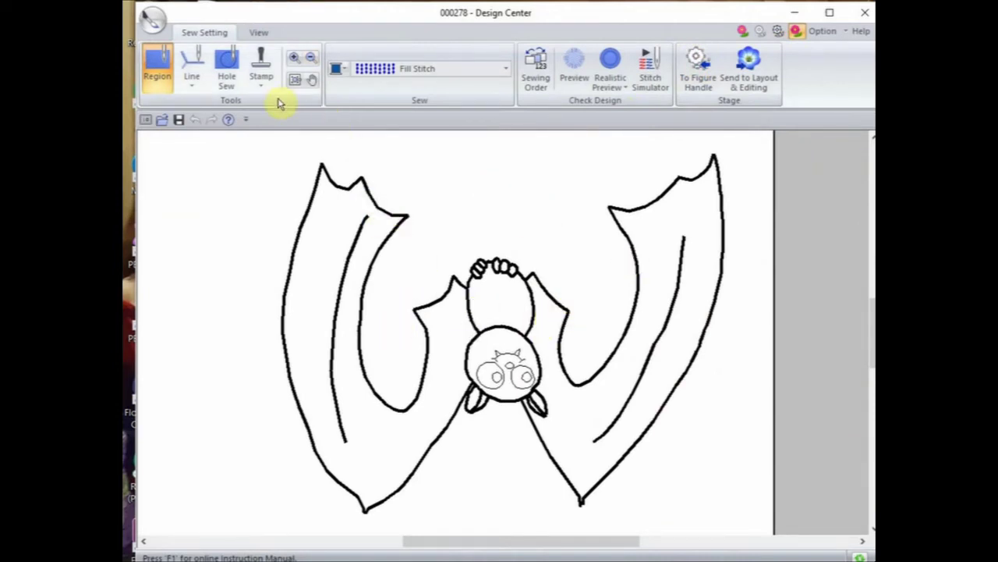
{"action": "scroll", "coordinate": [351, 178], "scroll_direction": "up", "scroll_amount": 1}
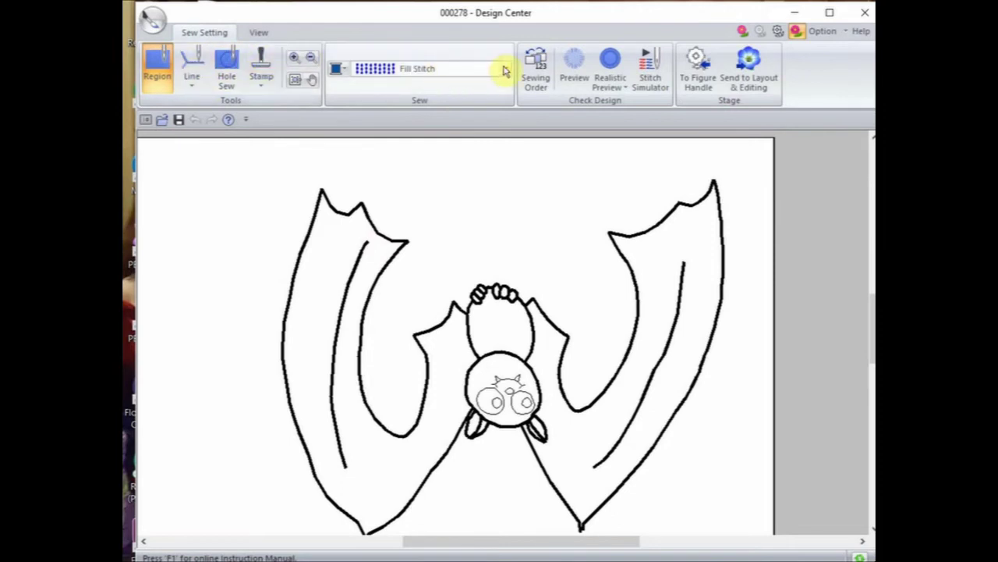
{"action": "left_click", "coordinate": [504, 70]}
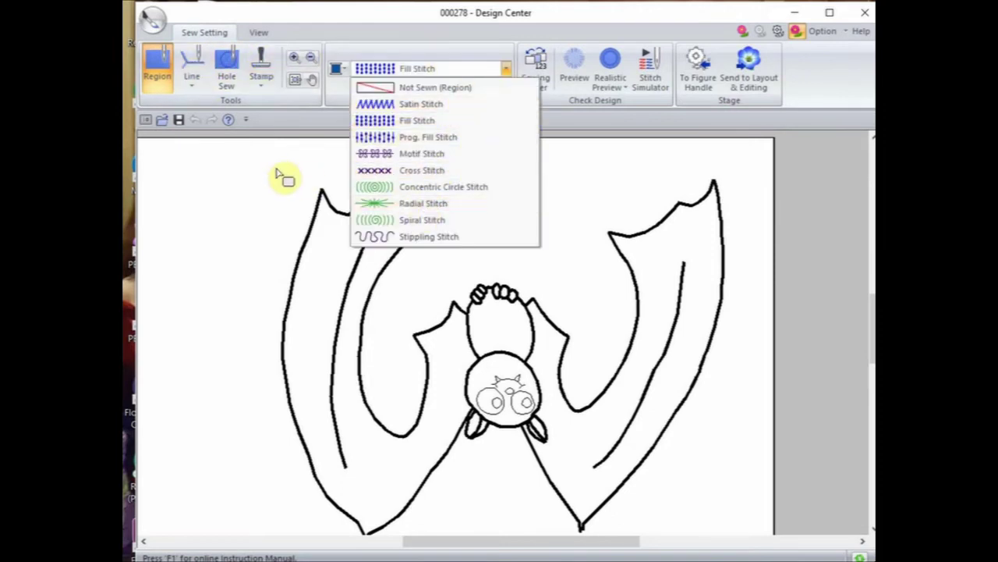
- Use the Line sew tool for connected lines to assign the bat's main outline a zigzag stitch in Brother Embroidery 800 Red
{"action": "left_click", "coordinate": [191, 69]}
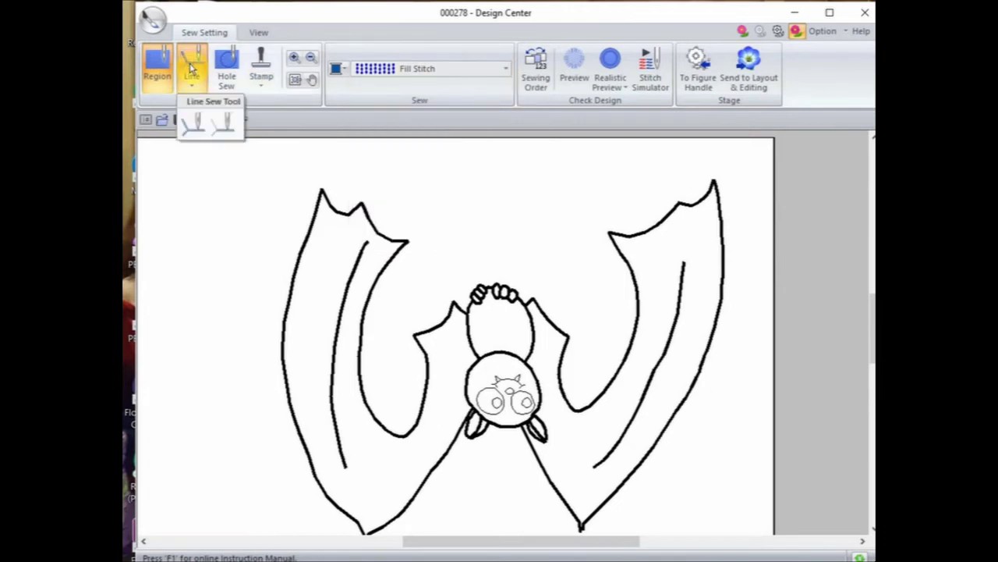
{"action": "left_click", "coordinate": [194, 125]}
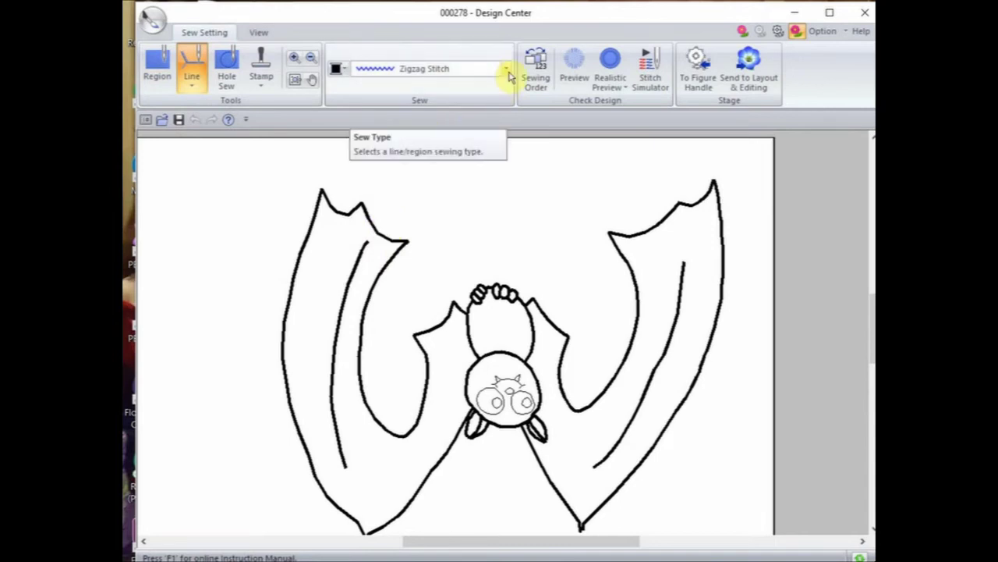
{"action": "left_click", "coordinate": [402, 243]}
{"action": "left_click", "coordinate": [337, 68]}
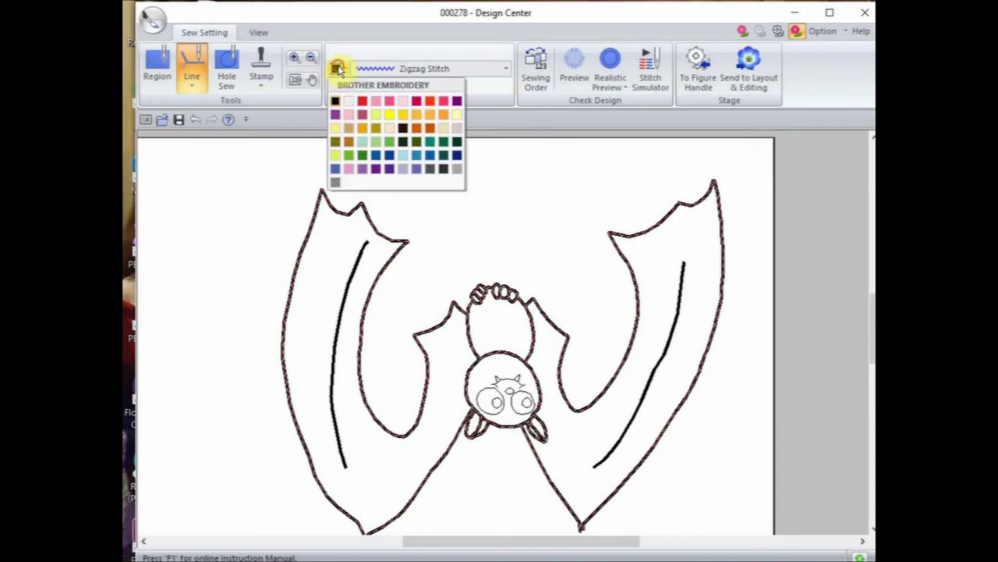
{"action": "left_click", "coordinate": [336, 182]}
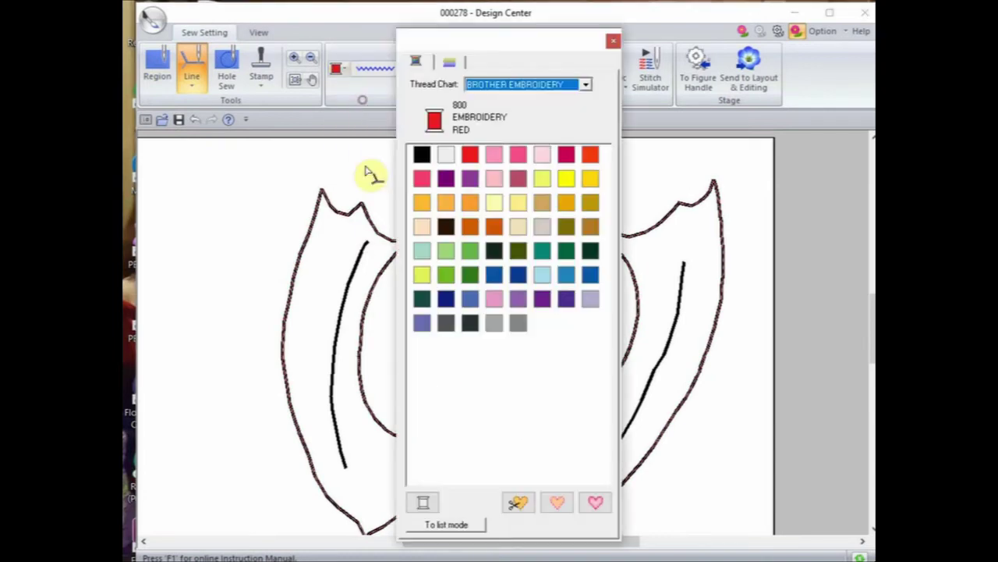
{"action": "left_click", "coordinate": [368, 217]}
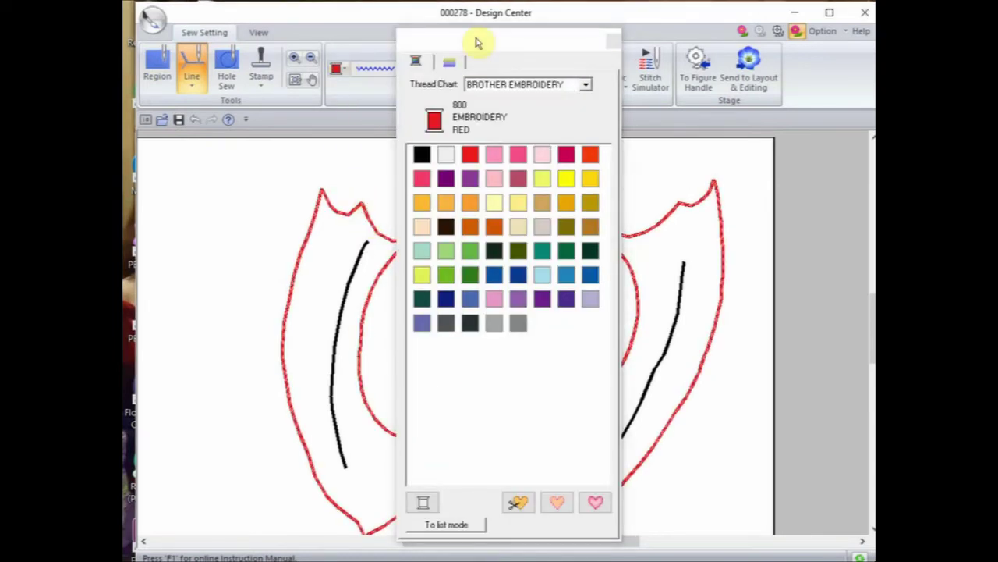
- Assign a zigzag stitch in Brother Embroidery 900 Black to the bat's main outline and the inner lines of both wings
{"action": "left_click_drag", "start_coordinate": [485, 45], "coordinate": [728, 48]}
{"action": "left_click", "coordinate": [351, 287]}
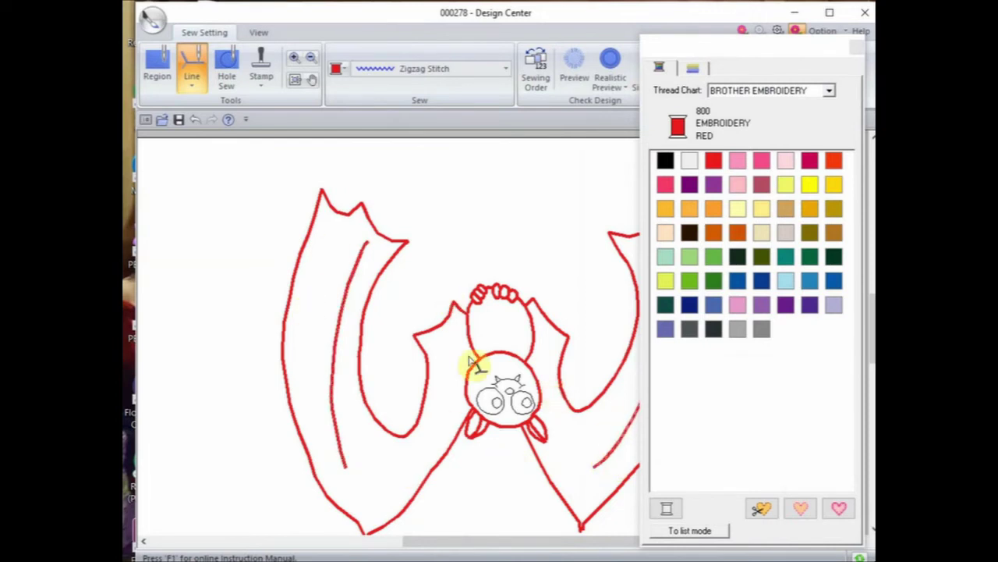
{"action": "left_click", "coordinate": [667, 160]}
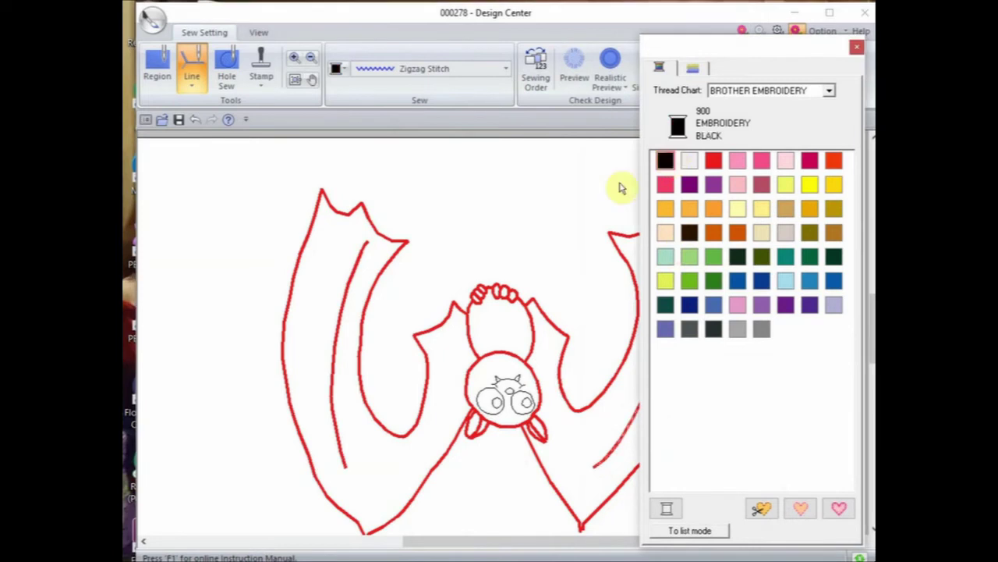
{"action": "left_click", "coordinate": [401, 248]}
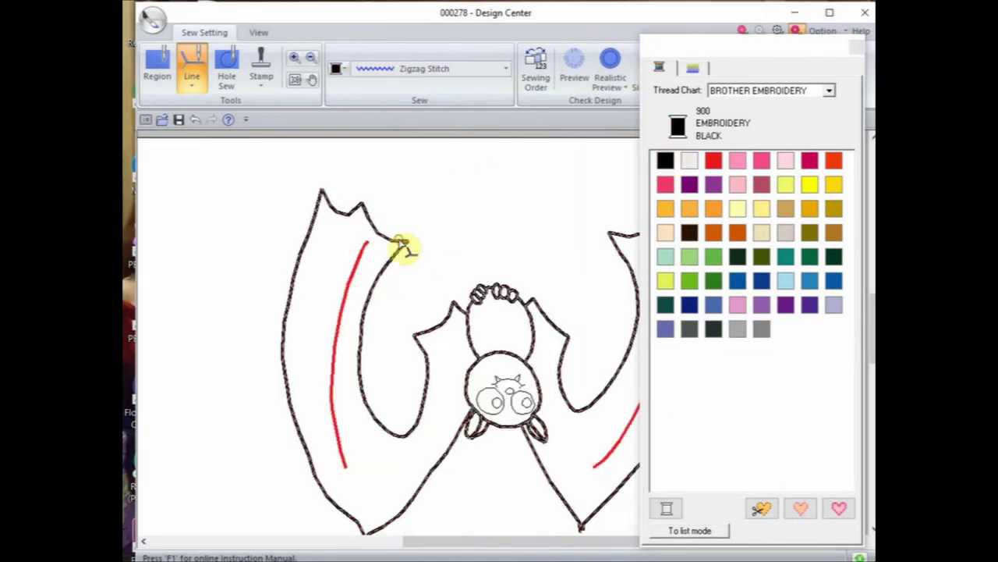
{"action": "left_click", "coordinate": [342, 325]}
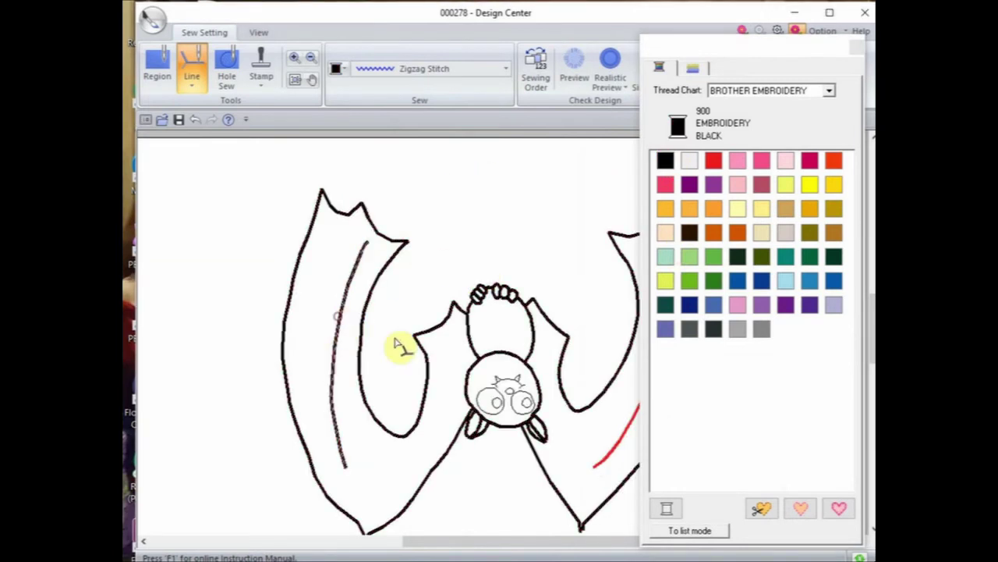
{"action": "left_click", "coordinate": [617, 447]}
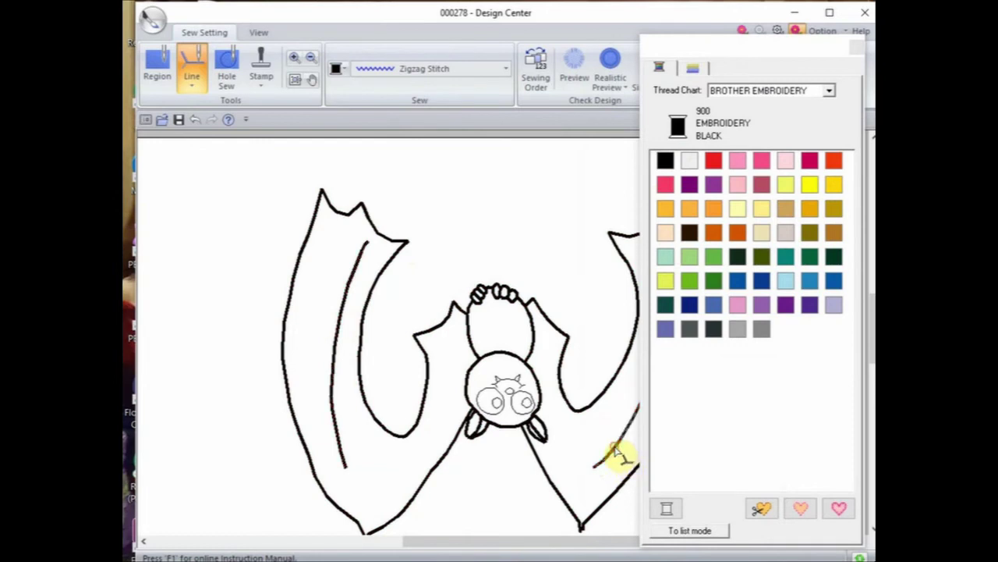
- Assign the left eye's outline a 900 Black zigzag stitch with a zigzag width of 0.04 inch
{"action": "left_click", "coordinate": [511, 376]}
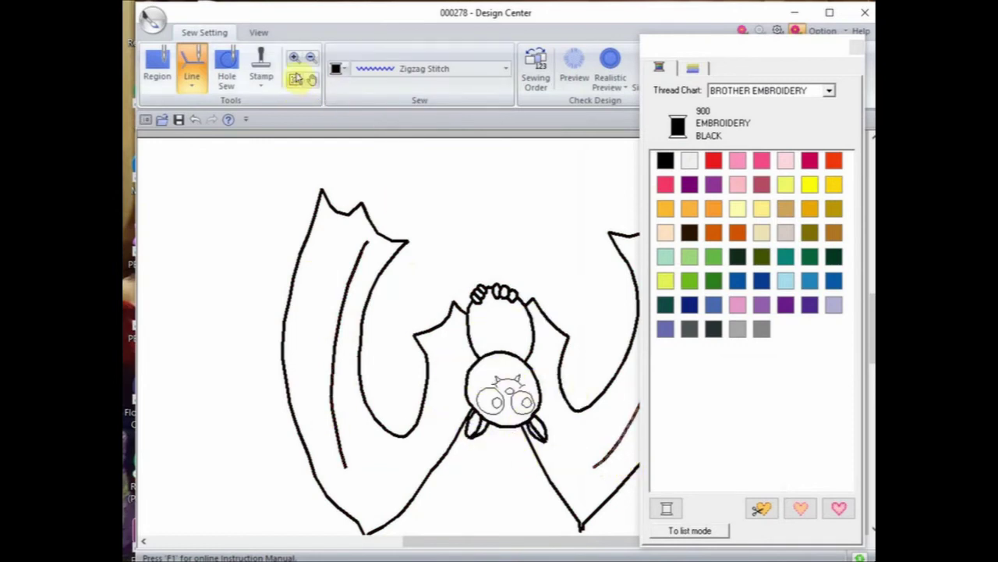
{"action": "left_click", "coordinate": [295, 59]}
{"action": "left_click_drag", "start_coordinate": [441, 337], "coordinate": [591, 457]}
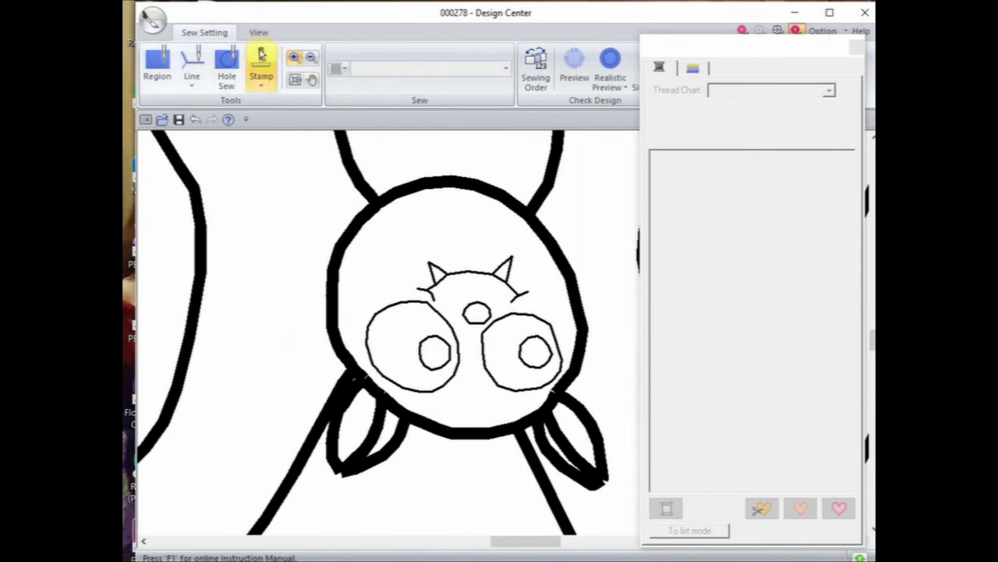
{"action": "left_click", "coordinate": [192, 77]}
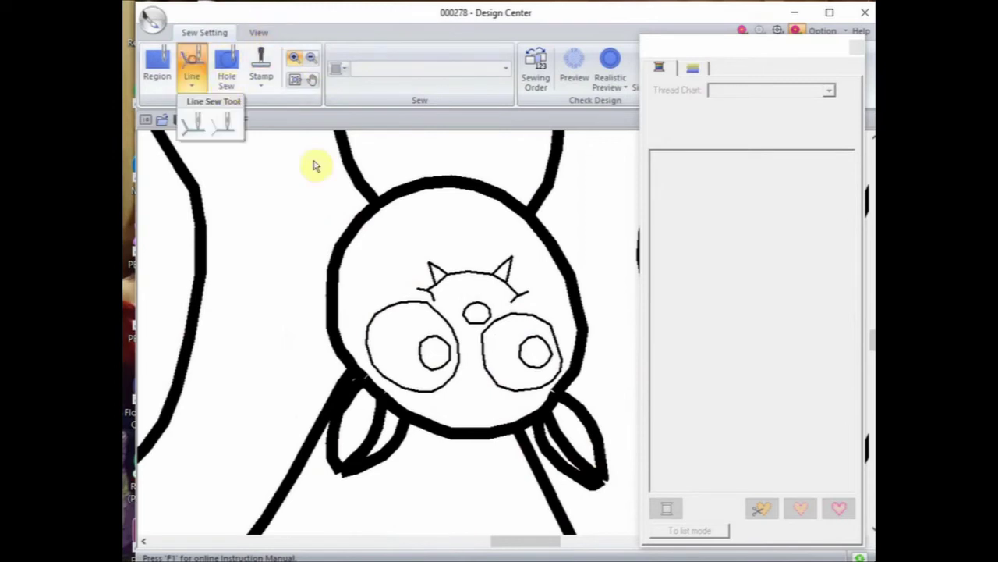
{"action": "left_click", "coordinate": [209, 120]}
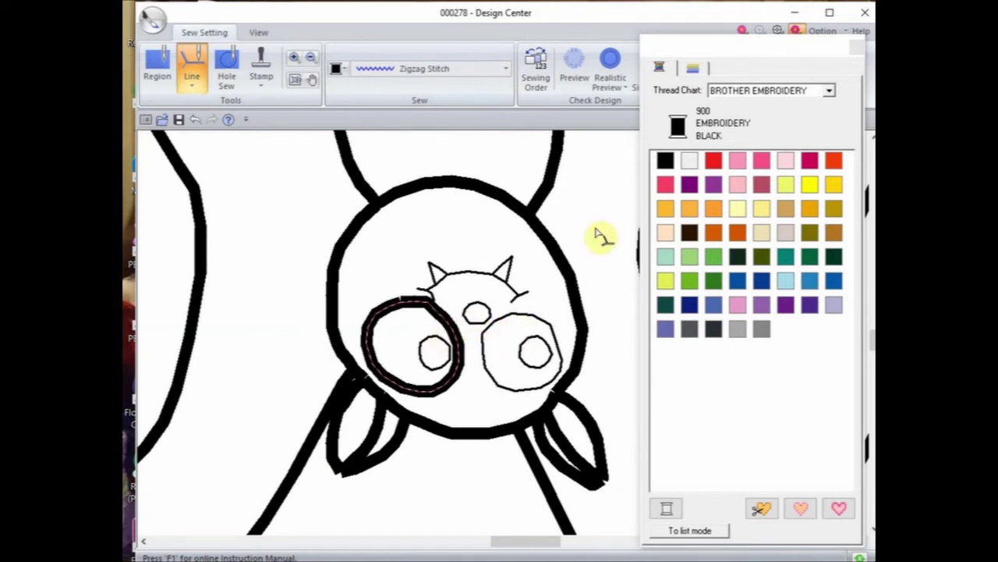
{"action": "left_click", "coordinate": [698, 69]}
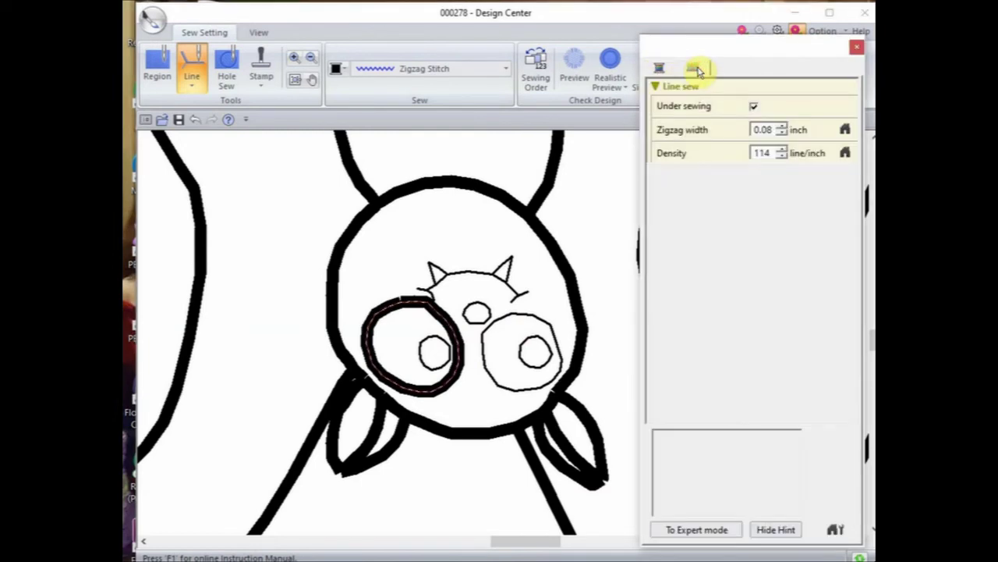
{"action": "left_click", "coordinate": [782, 134]}
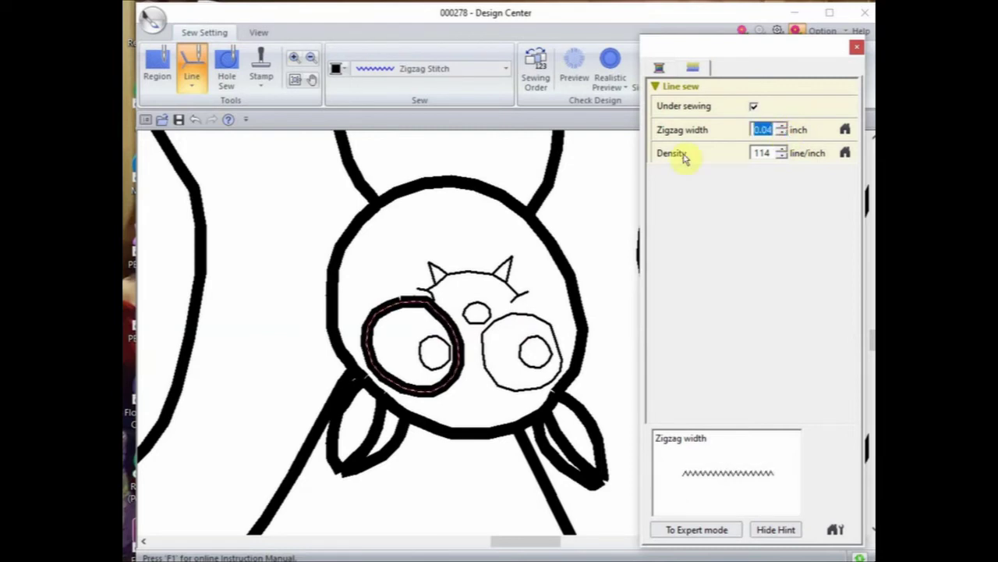
{"action": "left_click", "coordinate": [439, 315]}
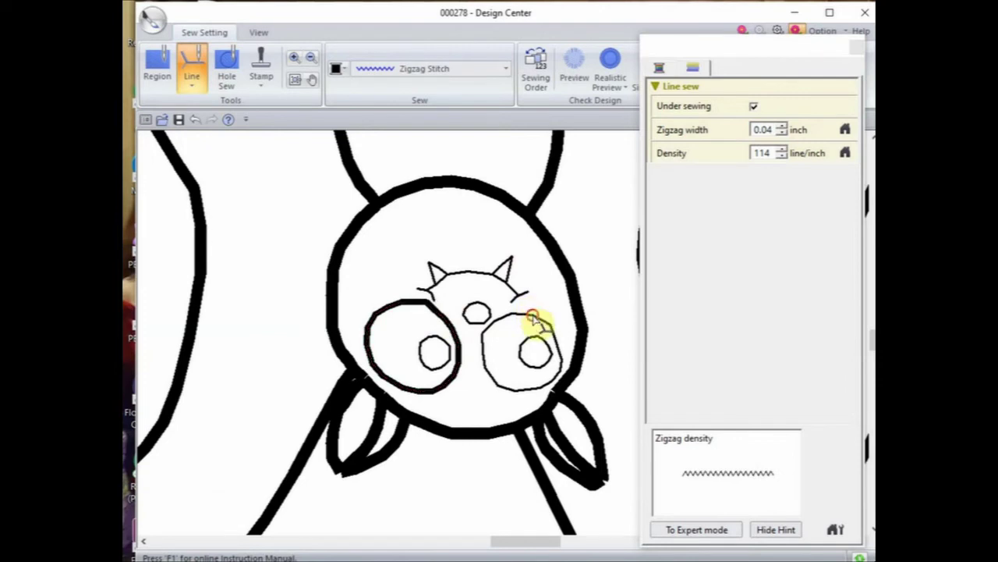
- Apply the 0.04-inch black zigzag stitch to the right eye's outline, the mouth with fangs, and the nose outline
{"action": "left_click", "coordinate": [532, 316]}
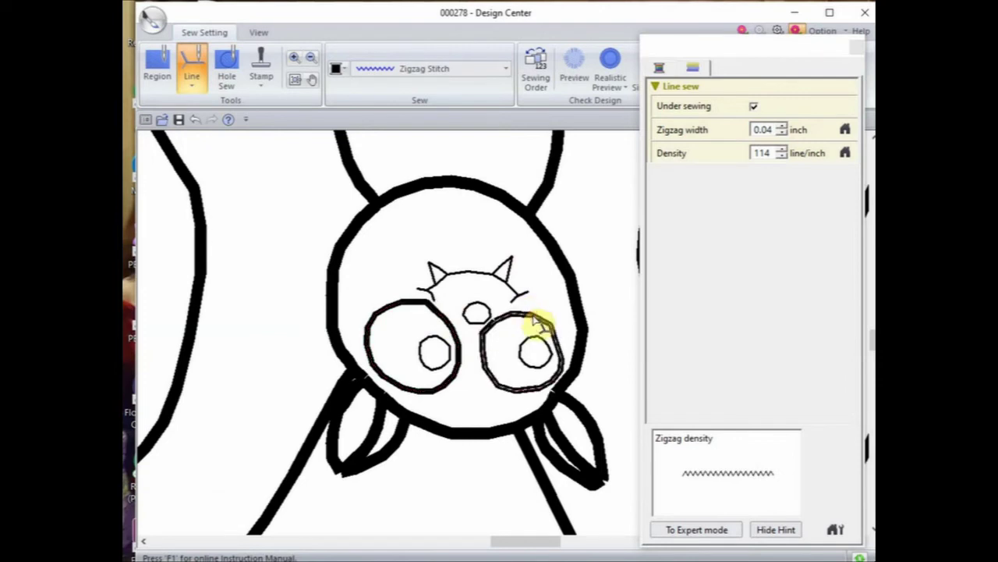
{"action": "left_click", "coordinate": [509, 283]}
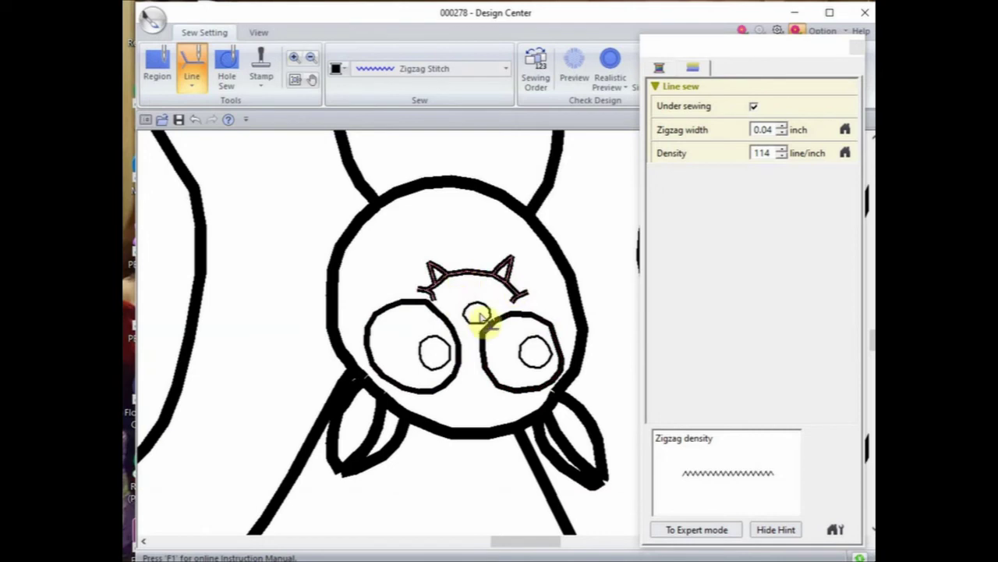
{"action": "left_click", "coordinate": [485, 312]}
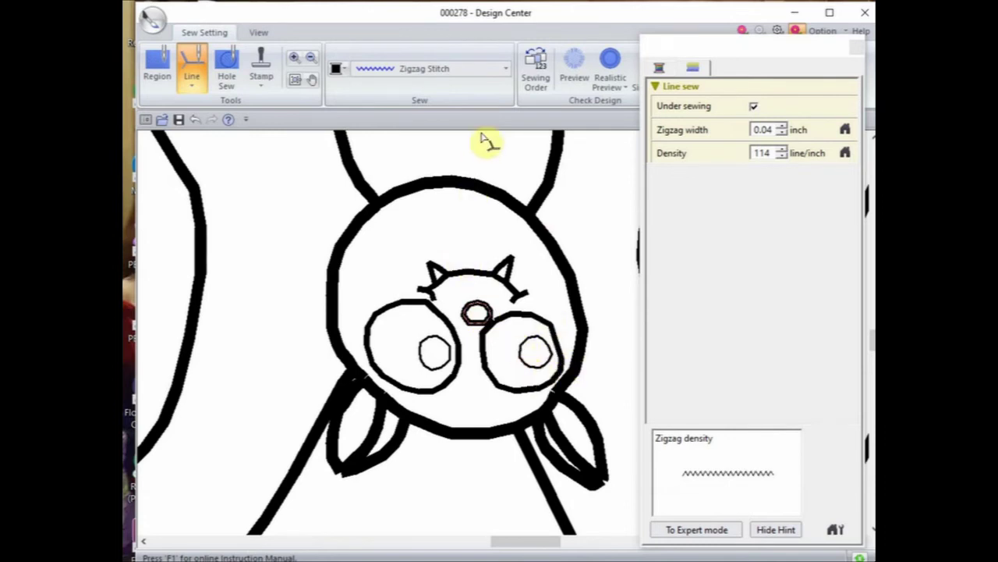
- Set the outlines of the nose and both pupils to Not Sewn
{"action": "left_click", "coordinate": [507, 70]}
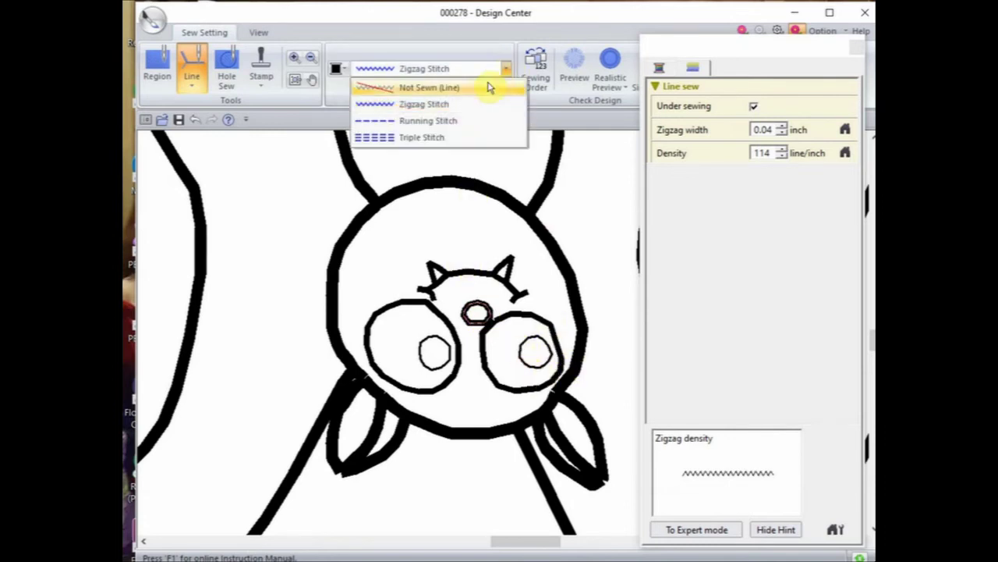
{"action": "left_click", "coordinate": [474, 89]}
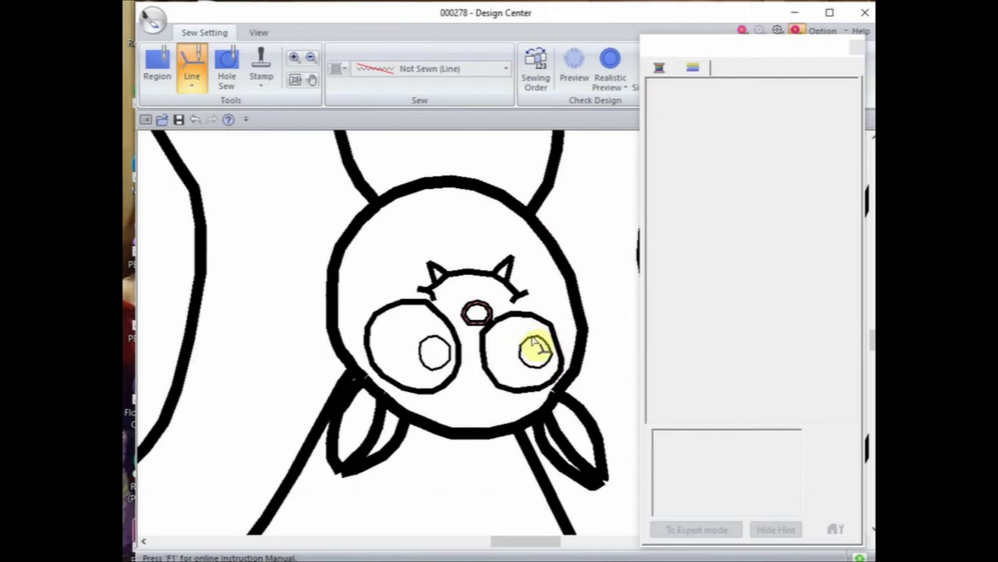
{"action": "left_click", "coordinate": [434, 347]}
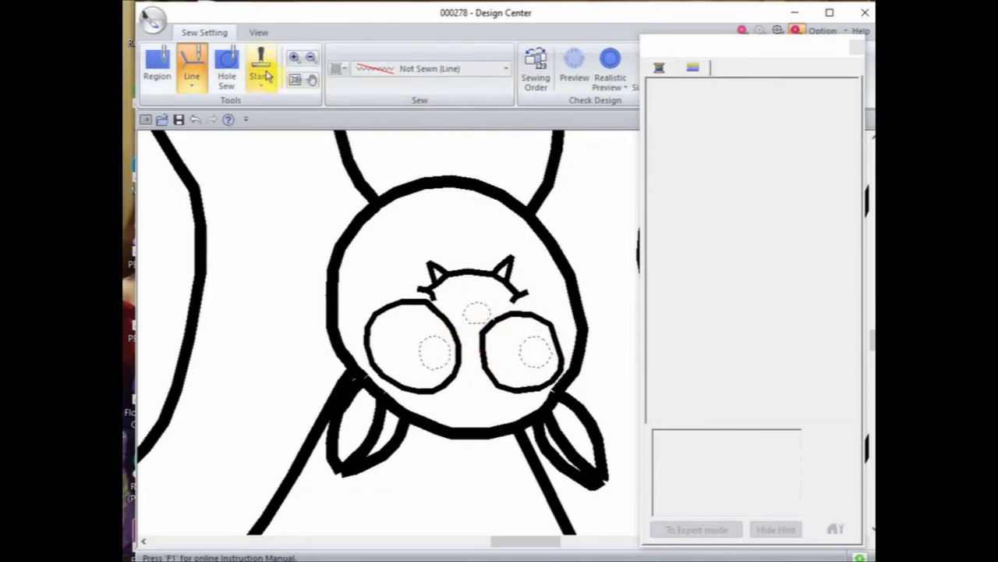
- Use the Region sew tool to assign the bat's body and head a fill stitch in 900 Black
{"action": "left_click", "coordinate": [162, 58]}
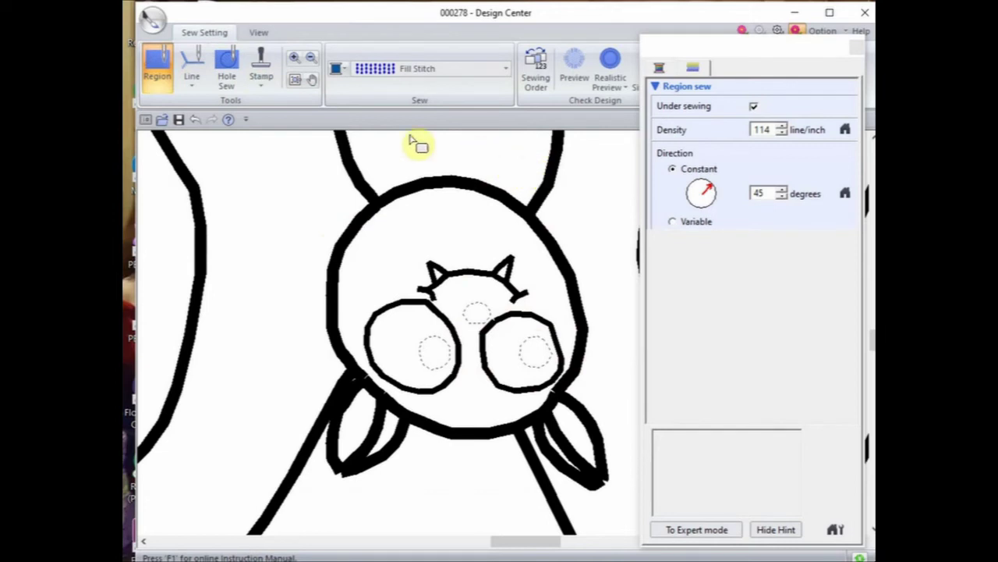
{"action": "left_click", "coordinate": [336, 68]}
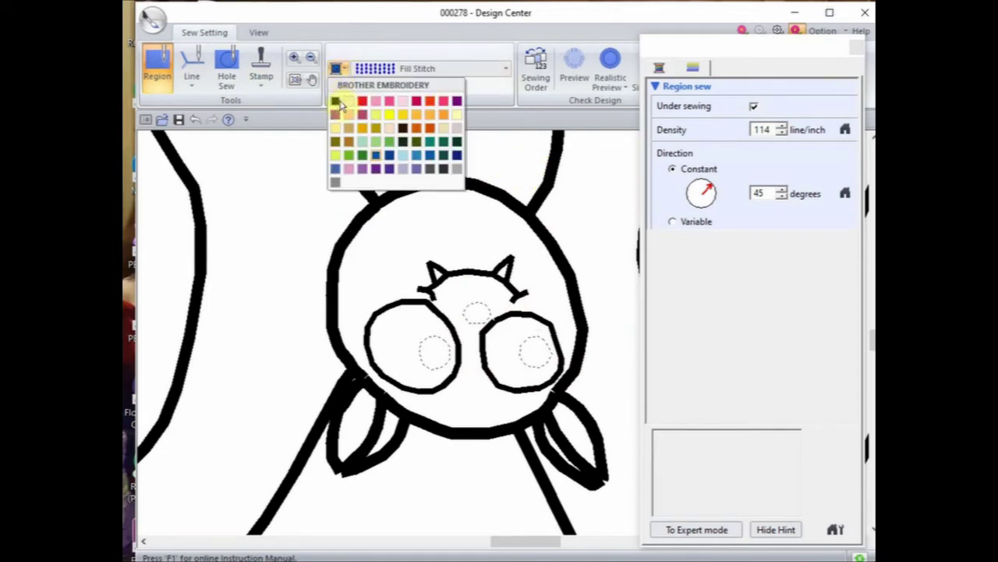
{"action": "left_click", "coordinate": [337, 101]}
{"action": "left_click", "coordinate": [496, 162]}
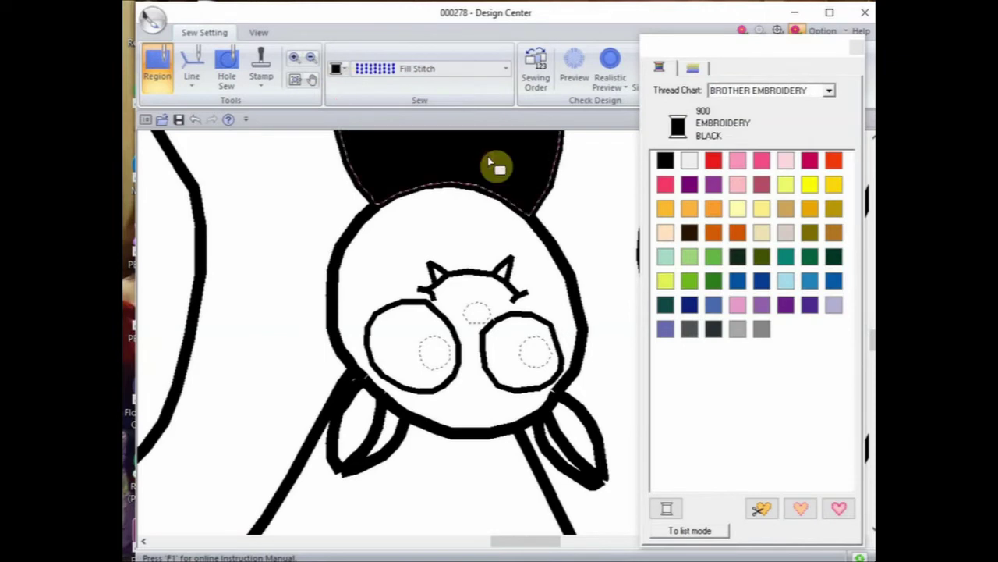
{"action": "left_click", "coordinate": [466, 226]}
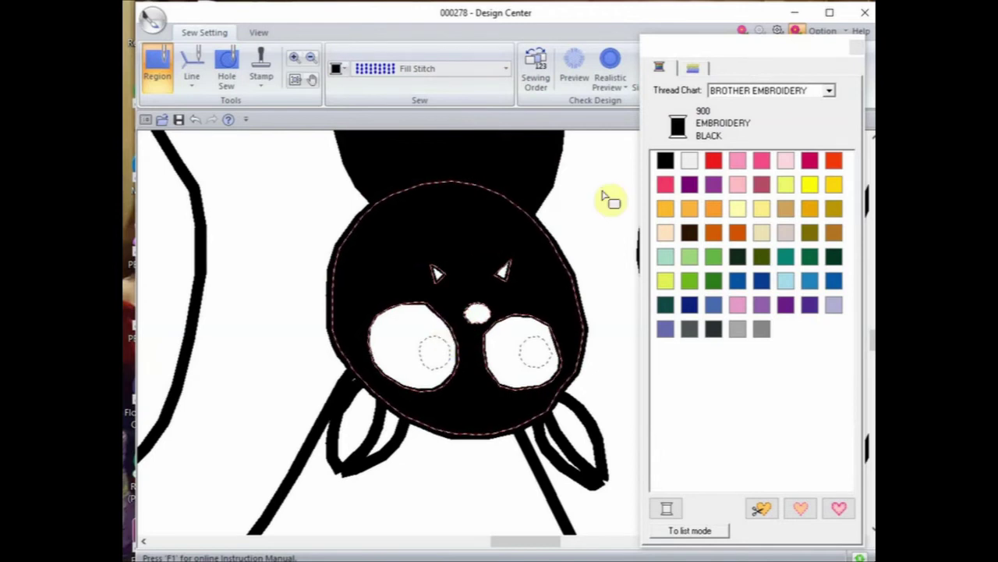
- Change the fill color of the bat's body and head to 817 Gray
{"action": "left_click", "coordinate": [738, 329]}
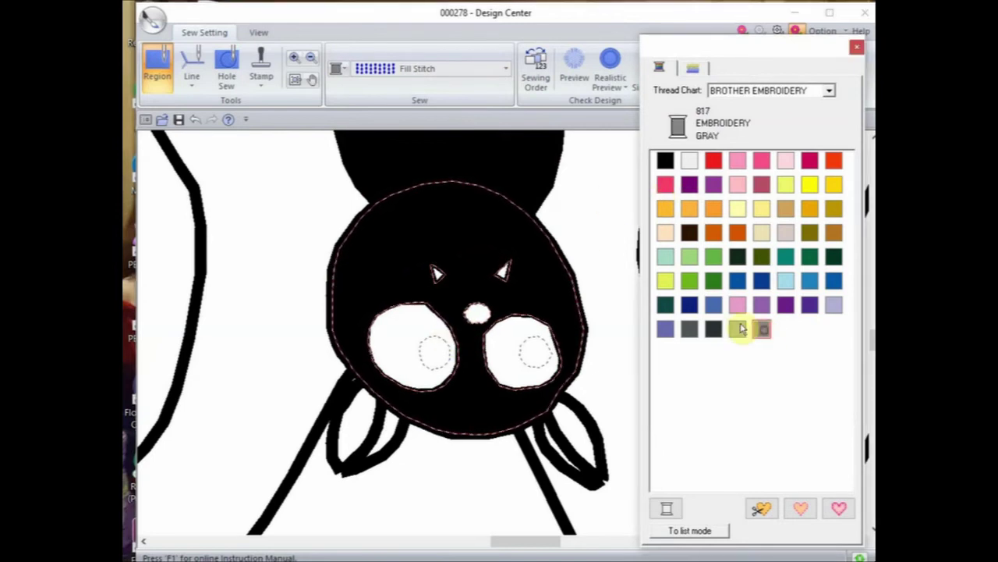
{"action": "left_click", "coordinate": [527, 191]}
{"action": "left_click", "coordinate": [500, 261]}
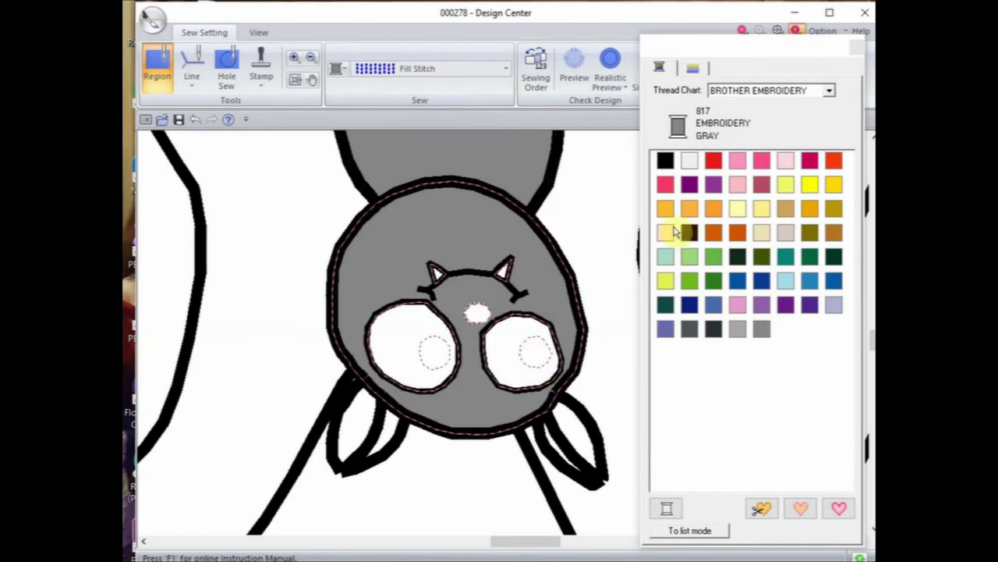
- Fill the white of the left eye with 001 White and both pupils with 900 Black
{"action": "left_click", "coordinate": [690, 161]}
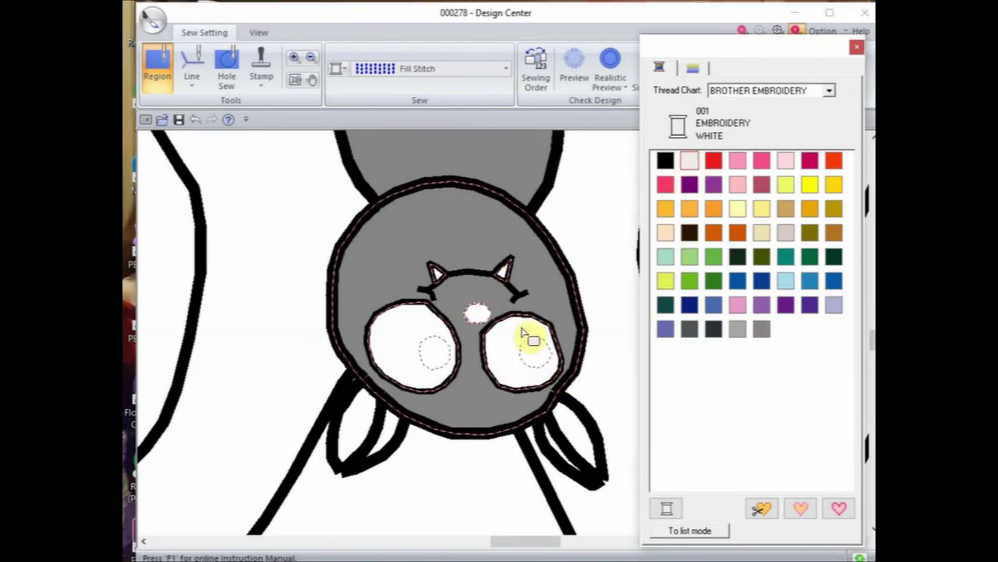
{"action": "left_click", "coordinate": [424, 328]}
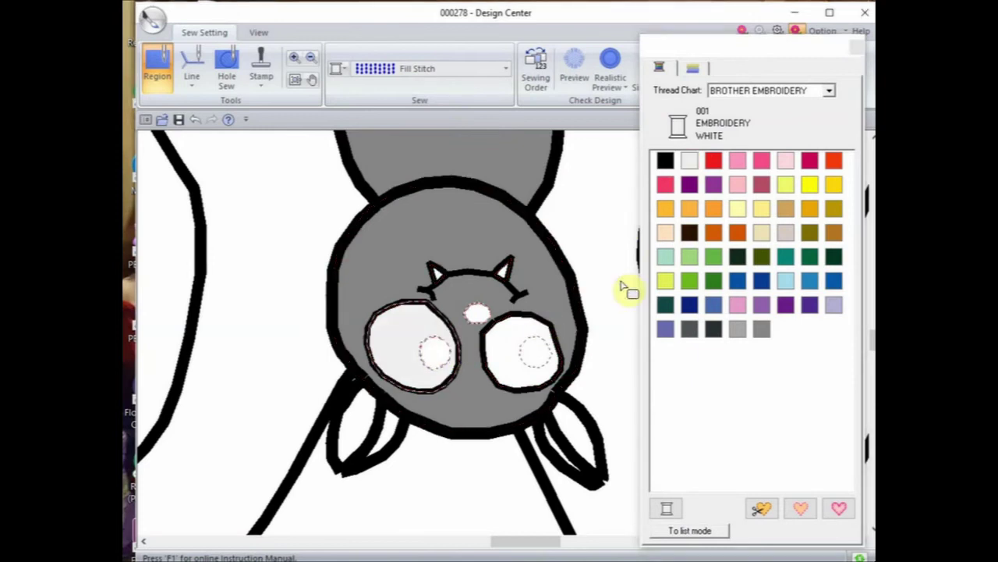
{"action": "left_click", "coordinate": [665, 160]}
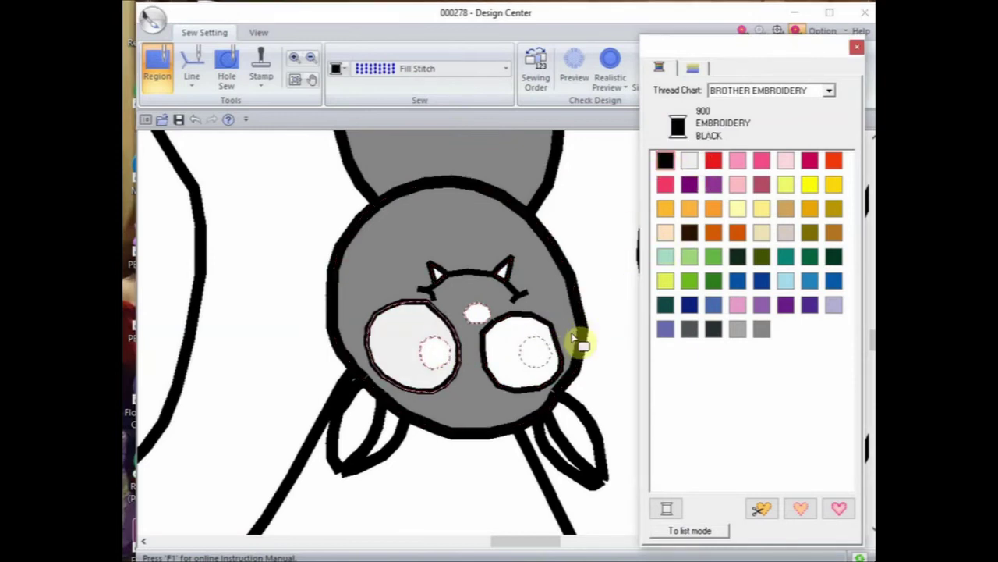
{"action": "left_click", "coordinate": [534, 353]}
{"action": "left_click", "coordinate": [438, 355]}
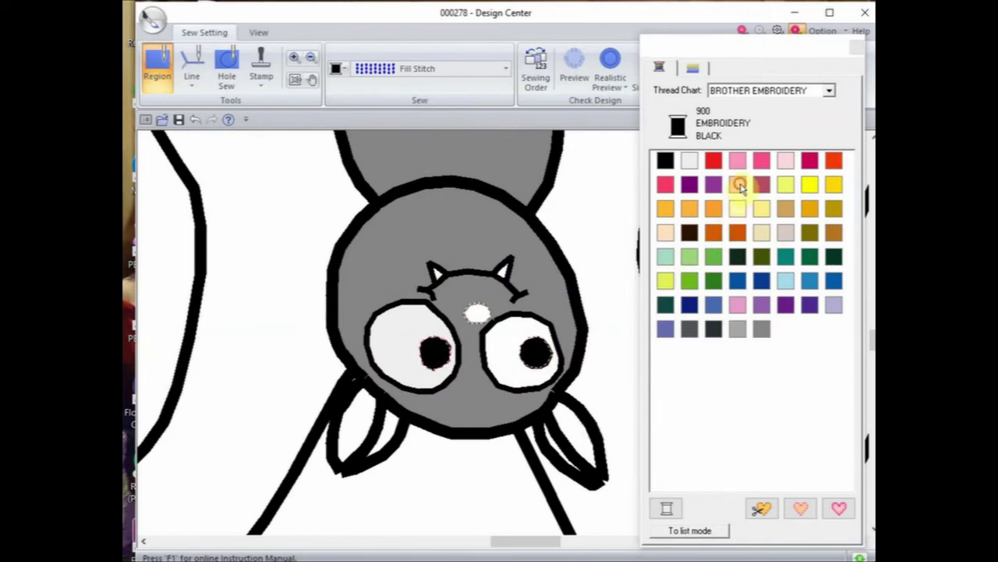
- Fill the inner part of both ears with 079 Salmon Pink and the remaining narrow ear sections with 704 Pewter
{"action": "left_click", "coordinate": [738, 184]}
{"action": "left_click", "coordinate": [584, 423]}
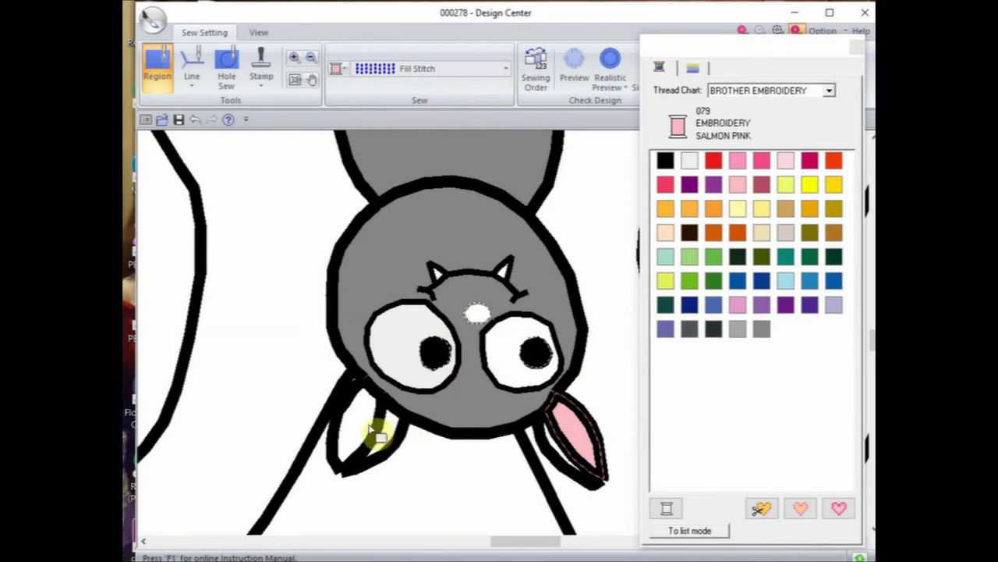
{"action": "left_click", "coordinate": [371, 429]}
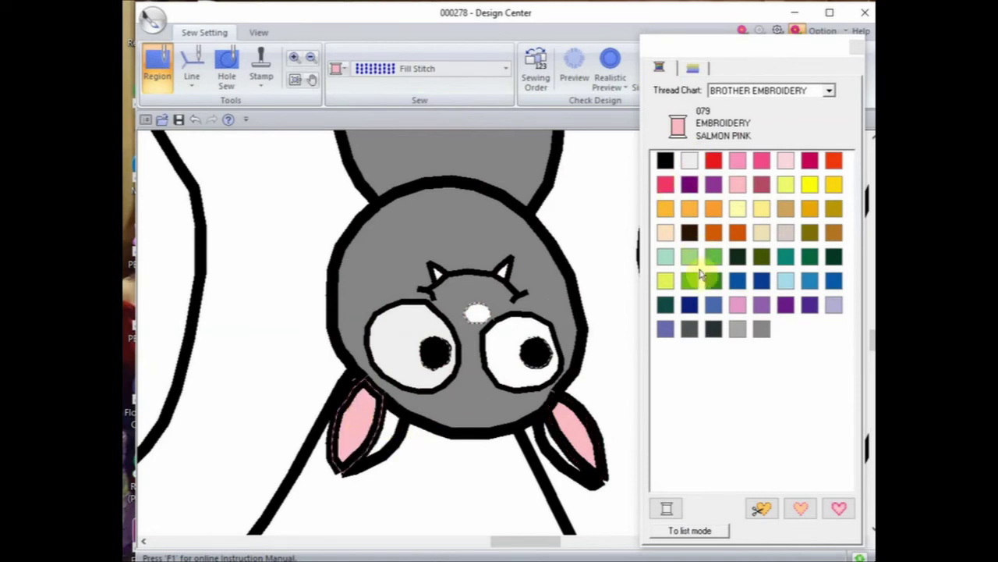
{"action": "left_click", "coordinate": [691, 330]}
{"action": "left_click", "coordinate": [563, 456]}
{"action": "left_click", "coordinate": [398, 430]}
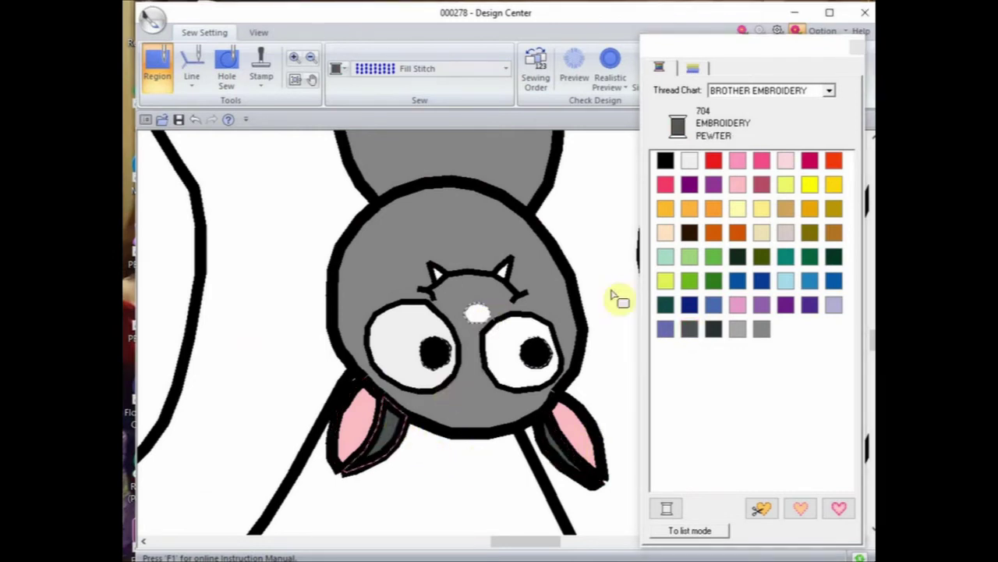
- Fill the bat's nose with 900 Black and close the thread color palette
{"action": "left_click", "coordinate": [665, 161]}
{"action": "left_click", "coordinate": [478, 315]}
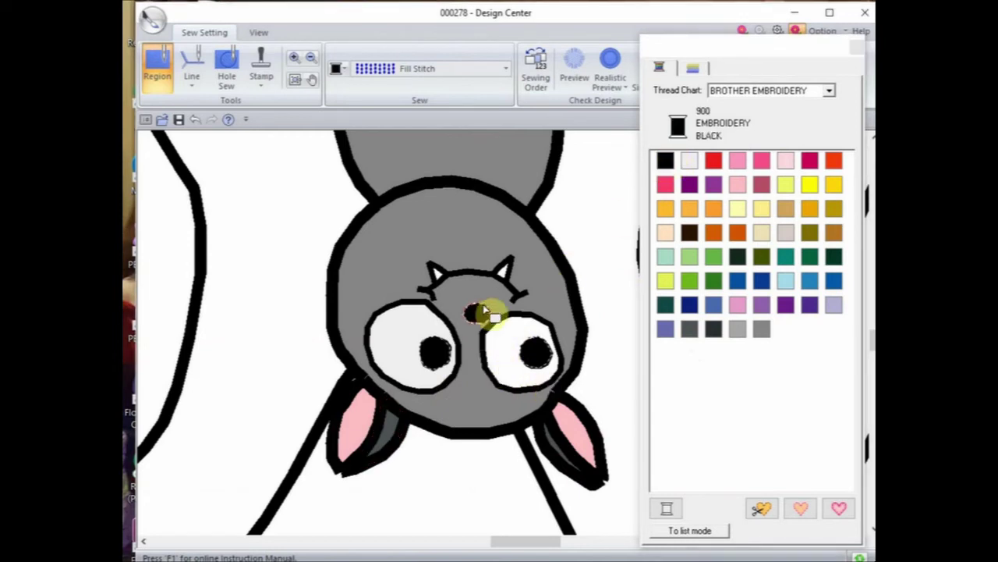
{"action": "left_click", "coordinate": [311, 59]}
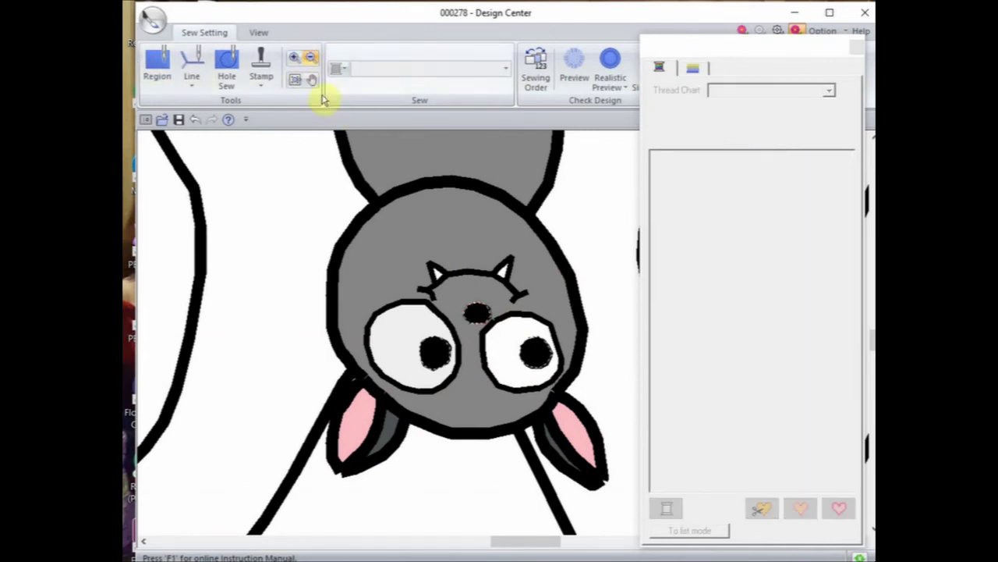
{"action": "left_click", "coordinate": [290, 189]}
{"action": "left_click", "coordinate": [333, 206]}
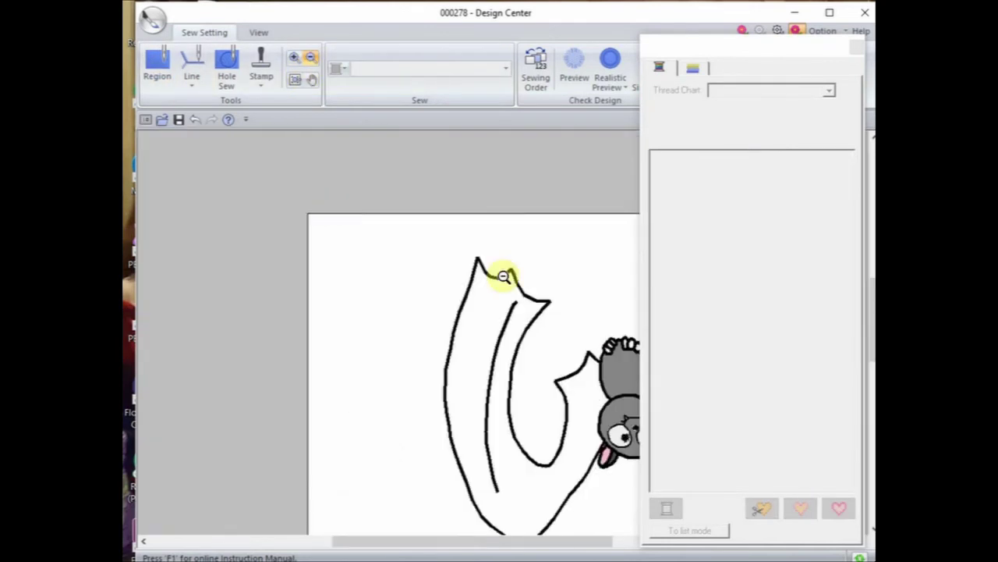
{"action": "left_click", "coordinate": [858, 49]}
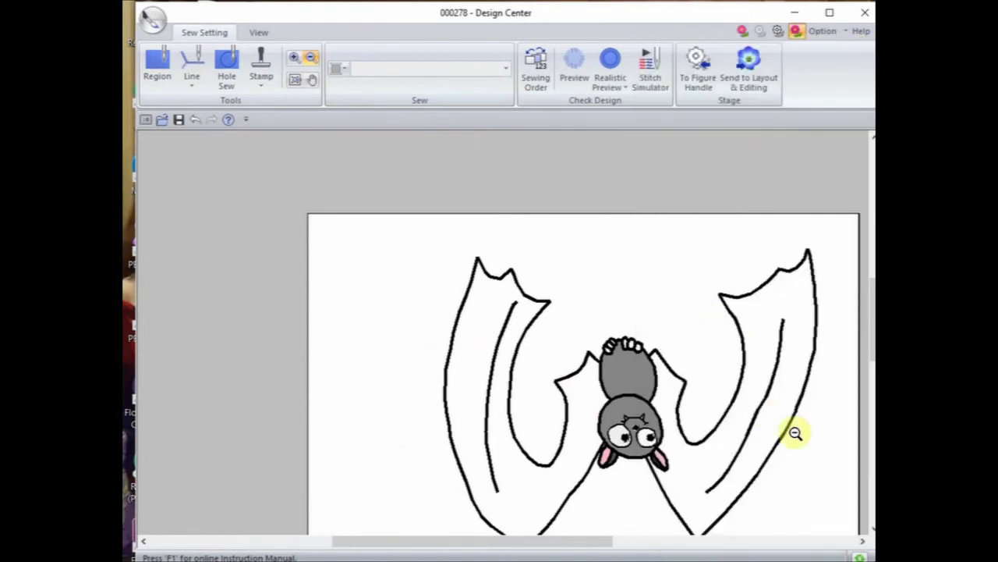
- Try a black Motif Stitch fill on both of the bat's wings and check it in the realistic preview
{"action": "left_click", "coordinate": [863, 544]}
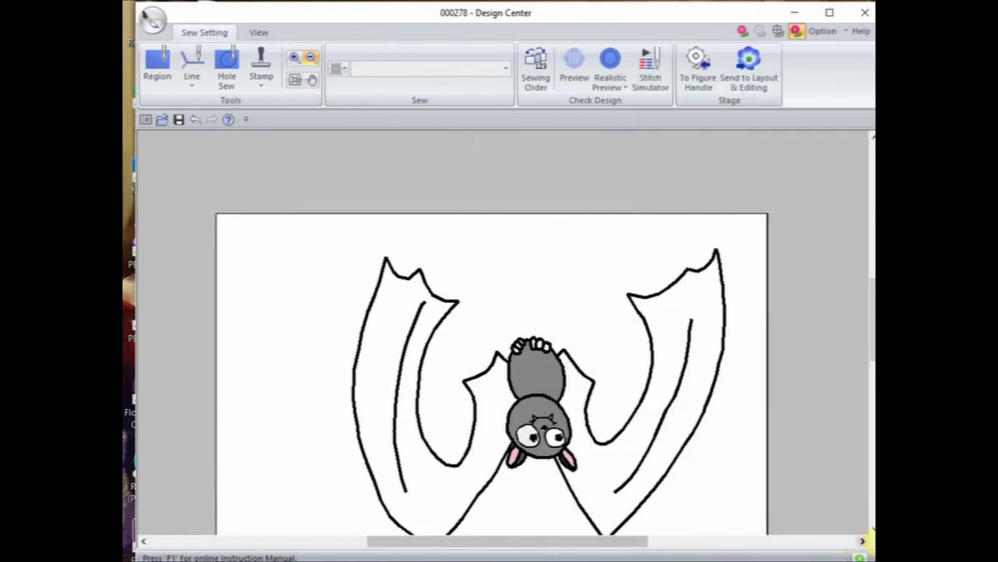
{"action": "left_click", "coordinate": [869, 530]}
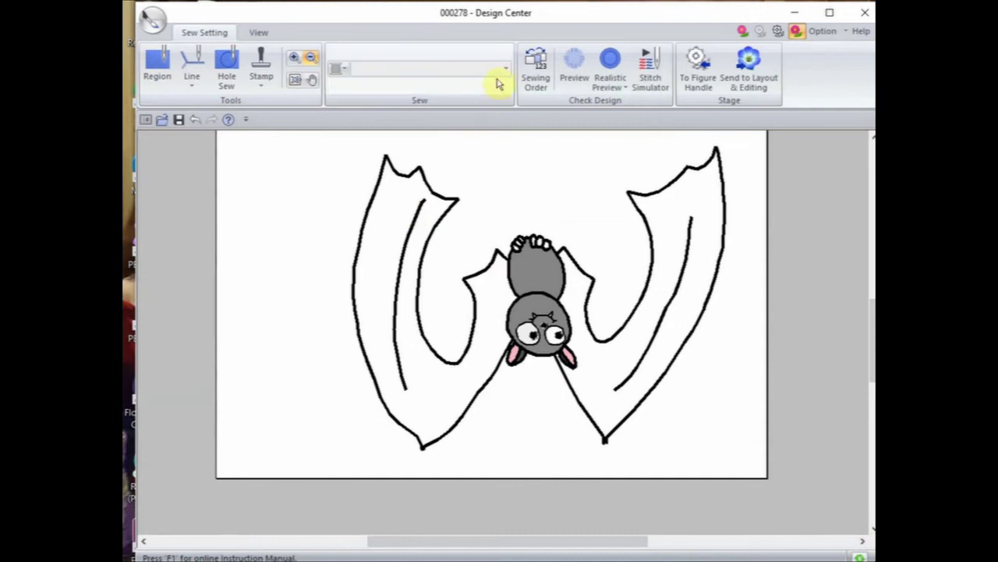
{"action": "left_click", "coordinate": [157, 64]}
{"action": "left_click", "coordinate": [507, 72]}
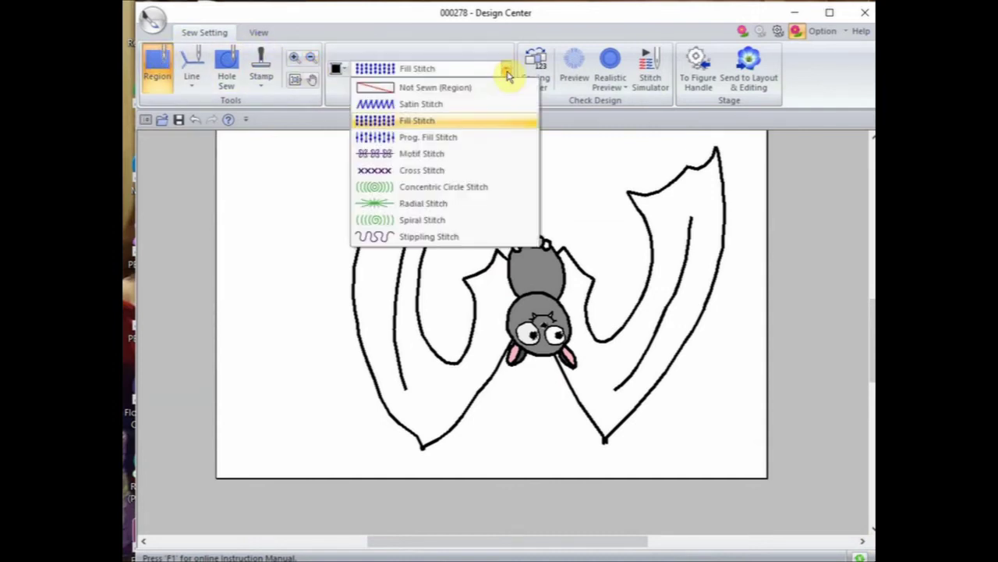
{"action": "left_click", "coordinate": [422, 155]}
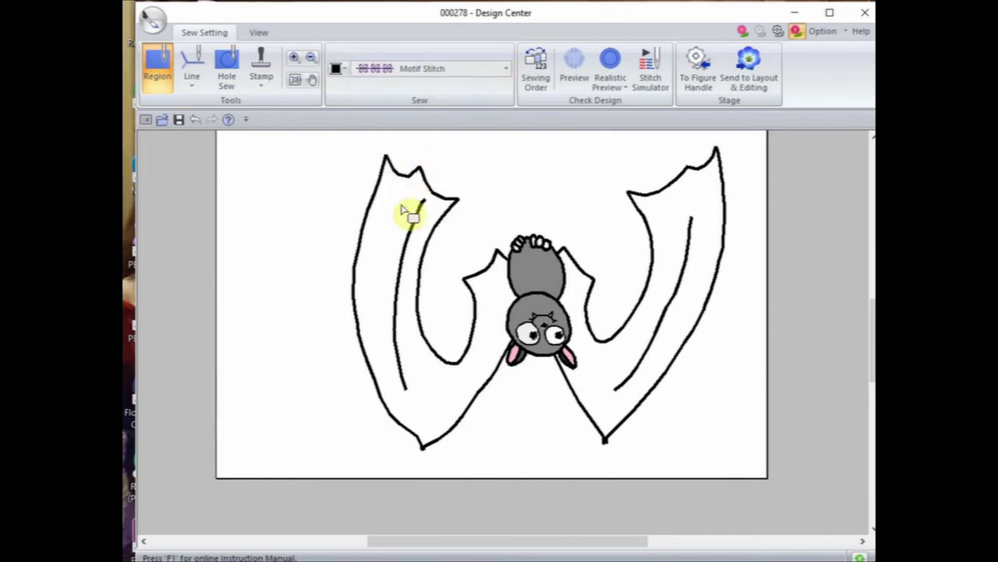
{"action": "left_click", "coordinate": [504, 72]}
{"action": "left_click", "coordinate": [504, 73]}
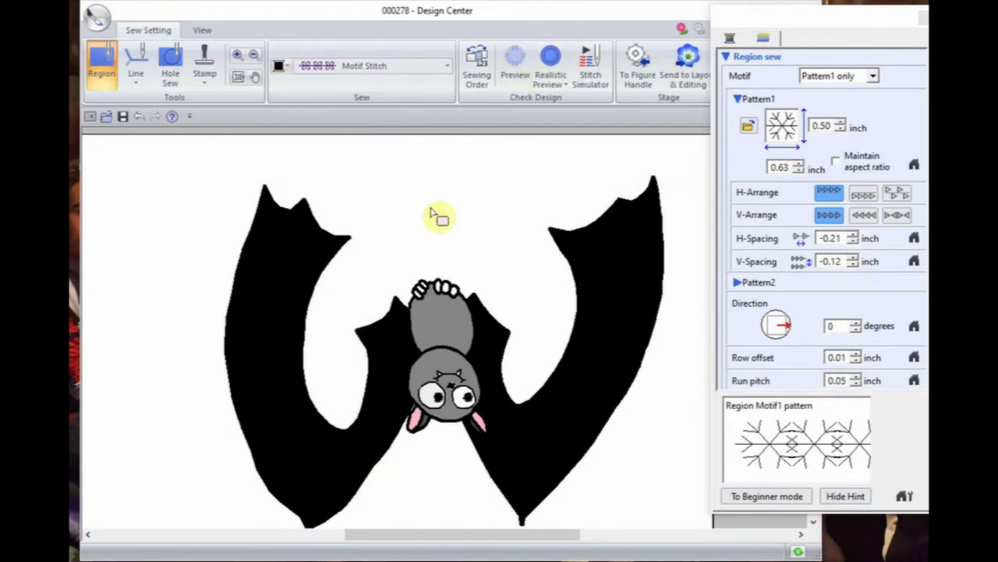
{"action": "left_click", "coordinate": [550, 66]}
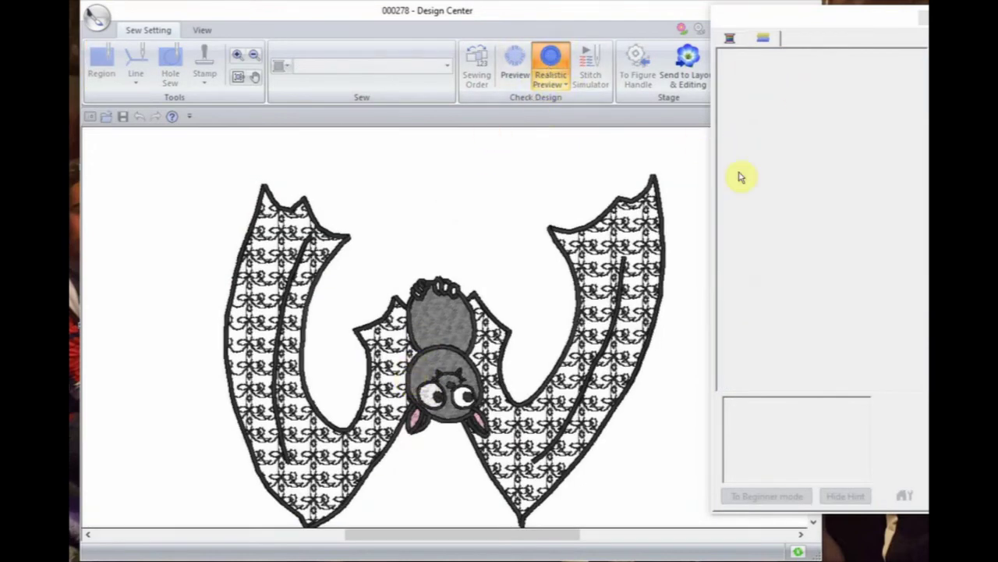
{"action": "left_click", "coordinate": [551, 56]}
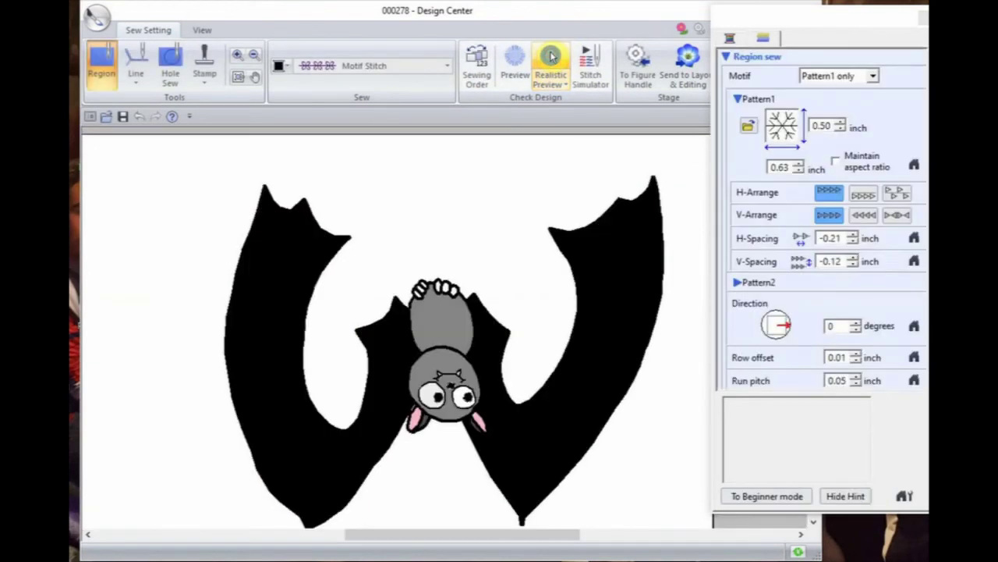
- Turn the Sewing Attributes display off and back on, then return to the sewing settings
{"action": "left_click", "coordinate": [201, 31]}
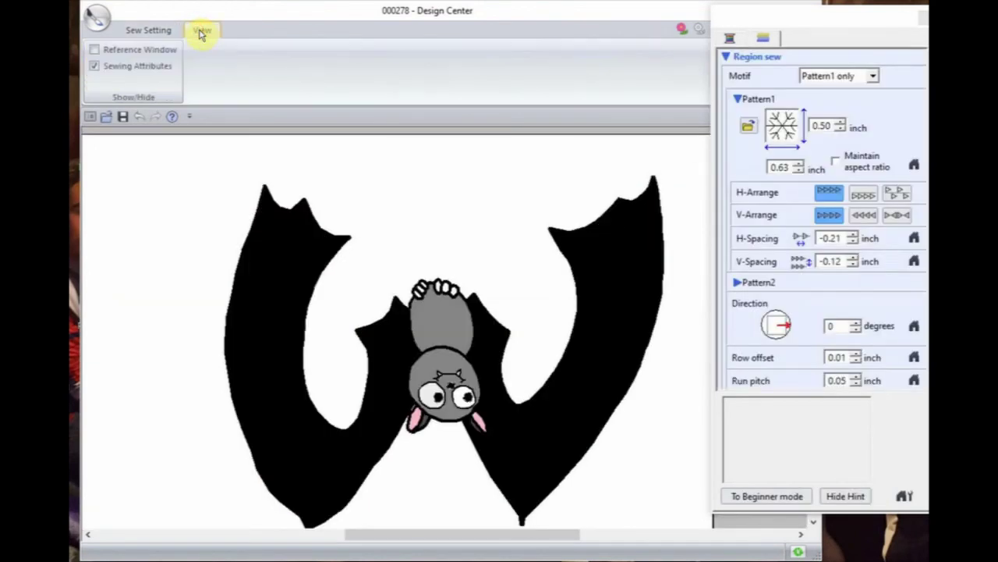
{"action": "left_click", "coordinate": [95, 67]}
{"action": "left_click", "coordinate": [95, 67]}
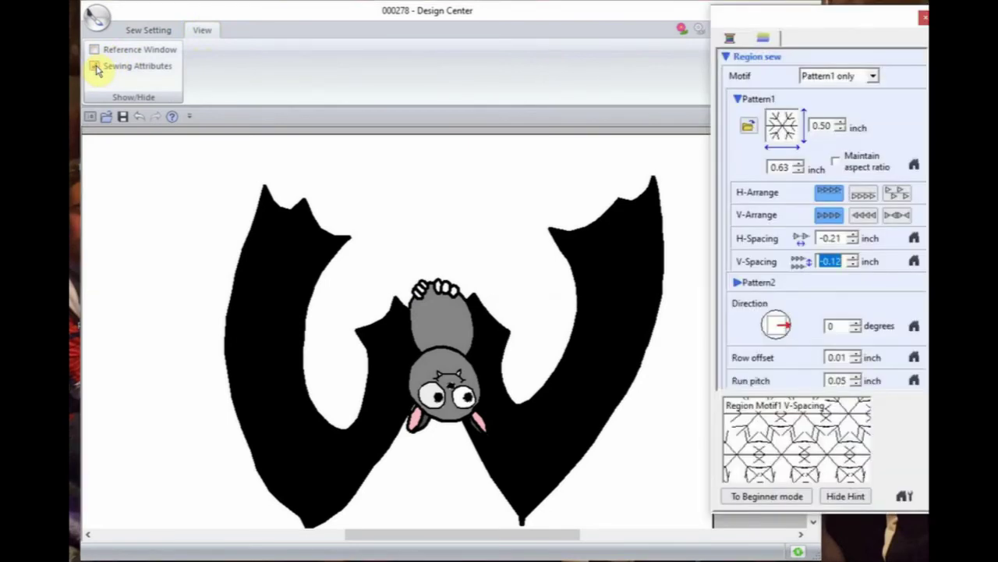
{"action": "left_click", "coordinate": [95, 67]}
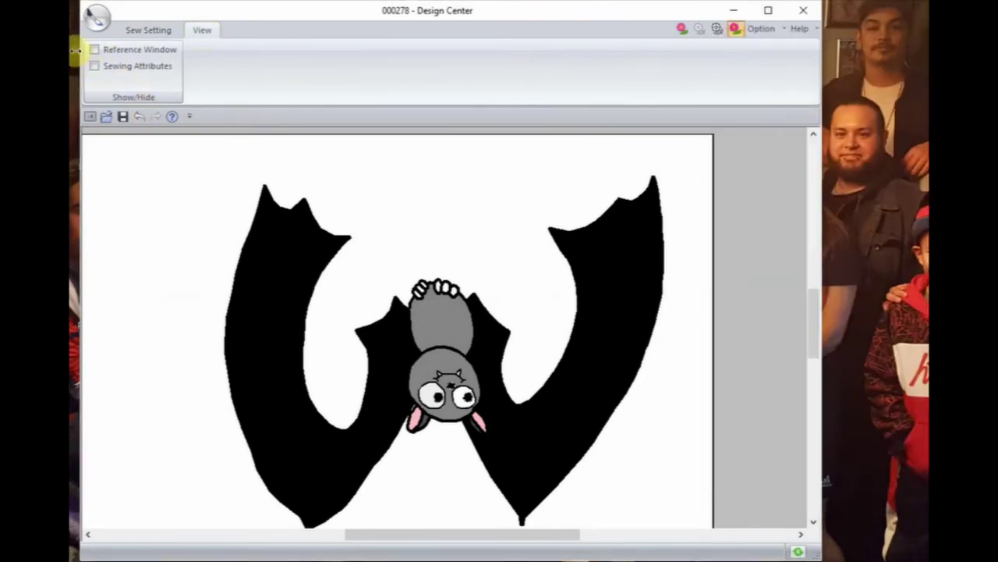
{"action": "left_click", "coordinate": [96, 68]}
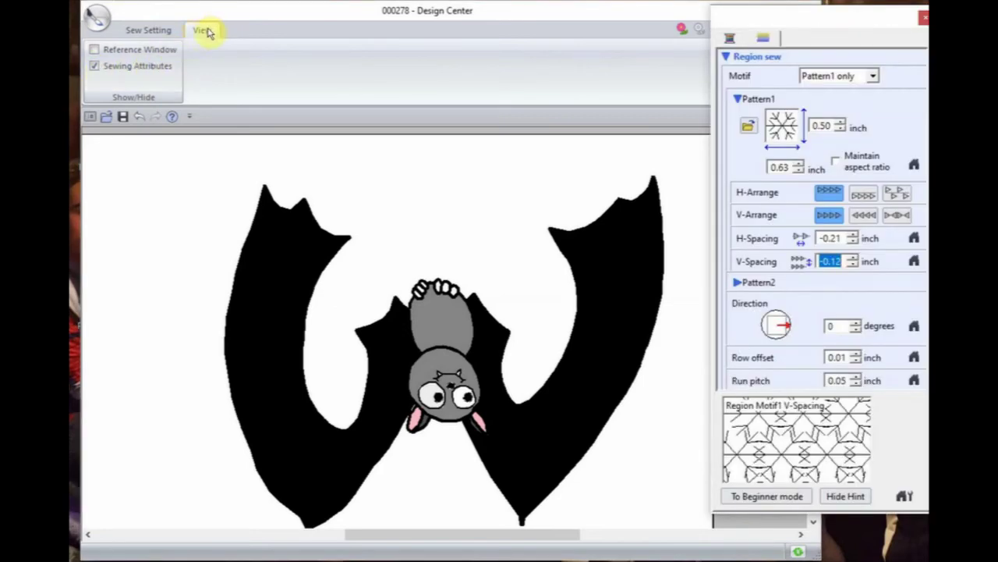
{"action": "left_click", "coordinate": [149, 30]}
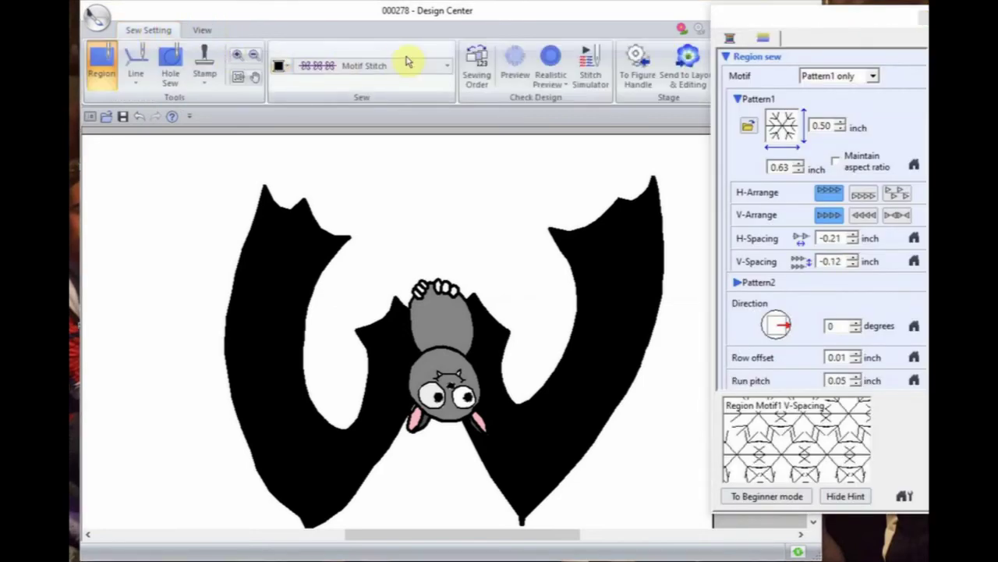
- Change the region sew type to Prog. Fill Stitch and open the browser for programmable fill patterns
{"action": "left_click", "coordinate": [447, 65]}
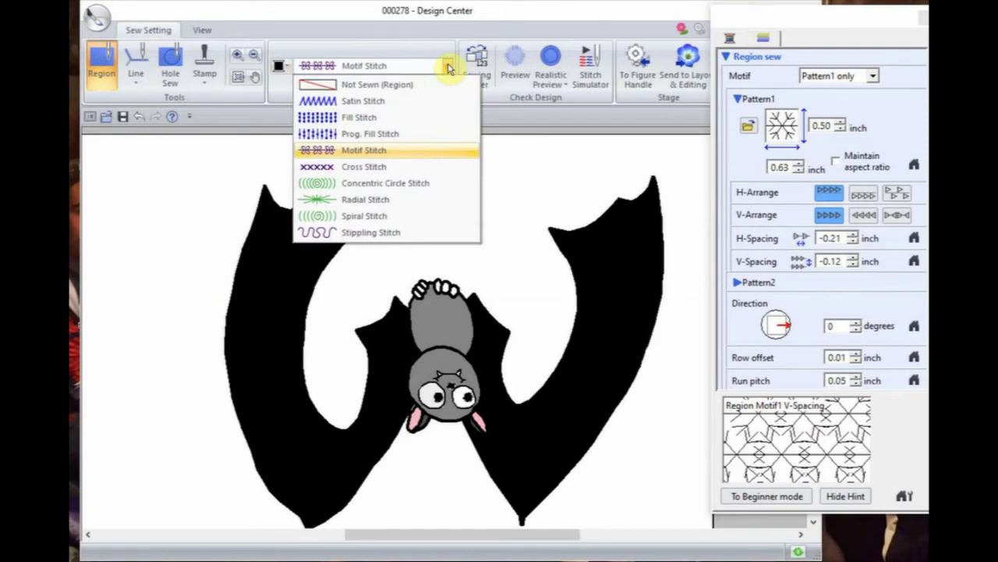
{"action": "left_click", "coordinate": [361, 137]}
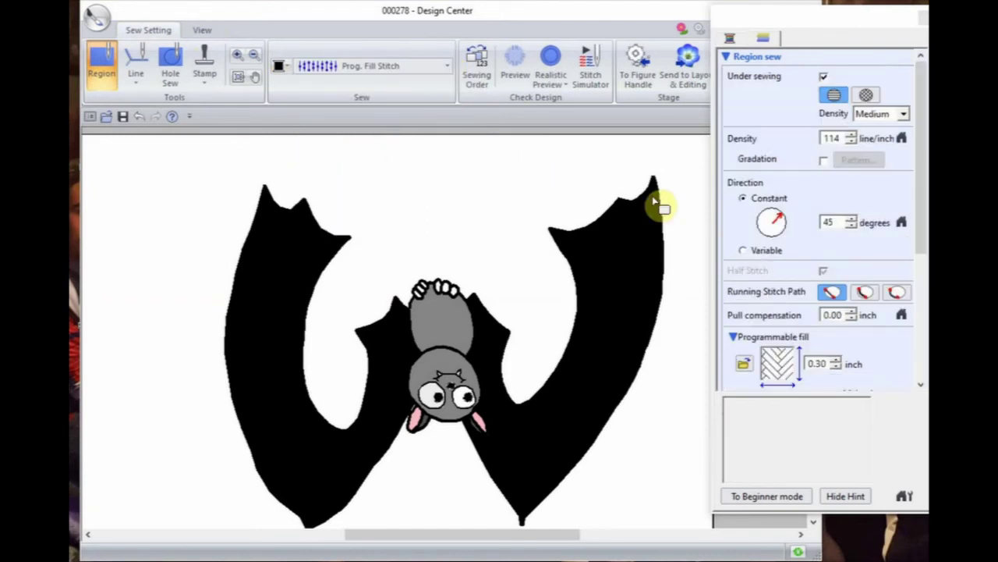
{"action": "mouse_move", "coordinate": [796, 343]}
{"action": "left_click", "coordinate": [745, 366]}
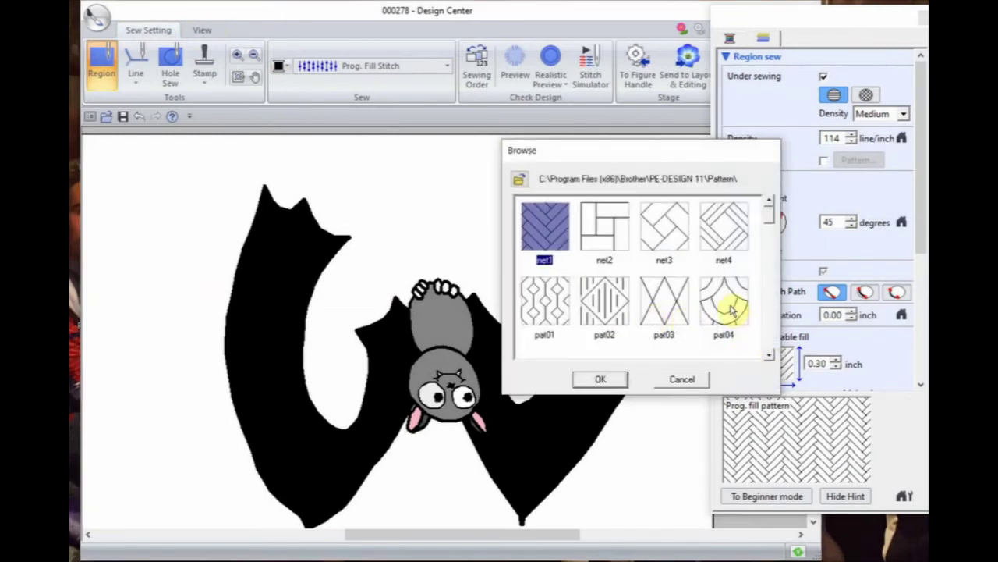
- Look through the available programmable fill patterns, from the net and pat designs to the tatami and wave designs
{"action": "left_click", "coordinate": [771, 359]}
{"action": "left_click", "coordinate": [771, 358]}
{"action": "left_click", "coordinate": [770, 359]}
{"action": "left_click", "coordinate": [771, 359]}
{"action": "left_click", "coordinate": [771, 358]}
{"action": "left_click_drag", "start_coordinate": [770, 359], "coordinate": [770, 359]}
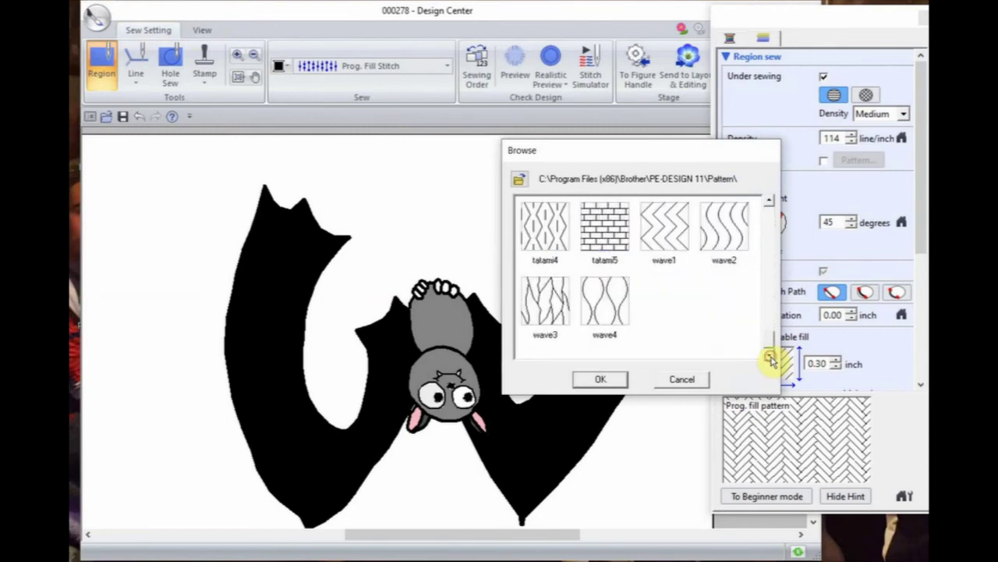
{"action": "left_click", "coordinate": [769, 205]}
{"action": "left_click", "coordinate": [769, 205]}
{"action": "left_click", "coordinate": [769, 205]}
{"action": "left_click", "coordinate": [769, 205]}
{"action": "left_click", "coordinate": [769, 204]}
{"action": "left_click", "coordinate": [769, 204]}
{"action": "left_click", "coordinate": [769, 205]}
{"action": "left_click", "coordinate": [769, 204]}
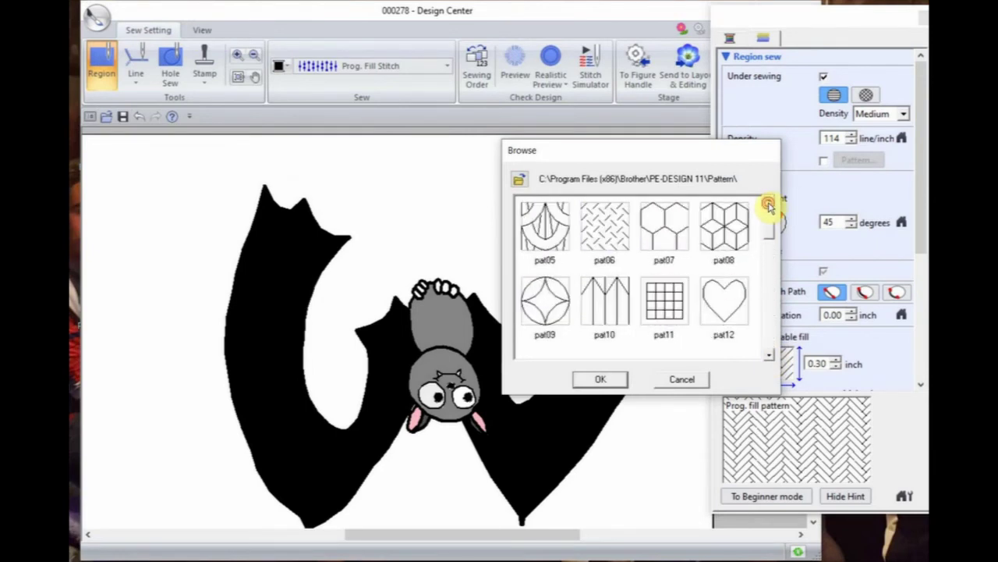
{"action": "left_click", "coordinate": [769, 204]}
{"action": "left_click", "coordinate": [769, 205]}
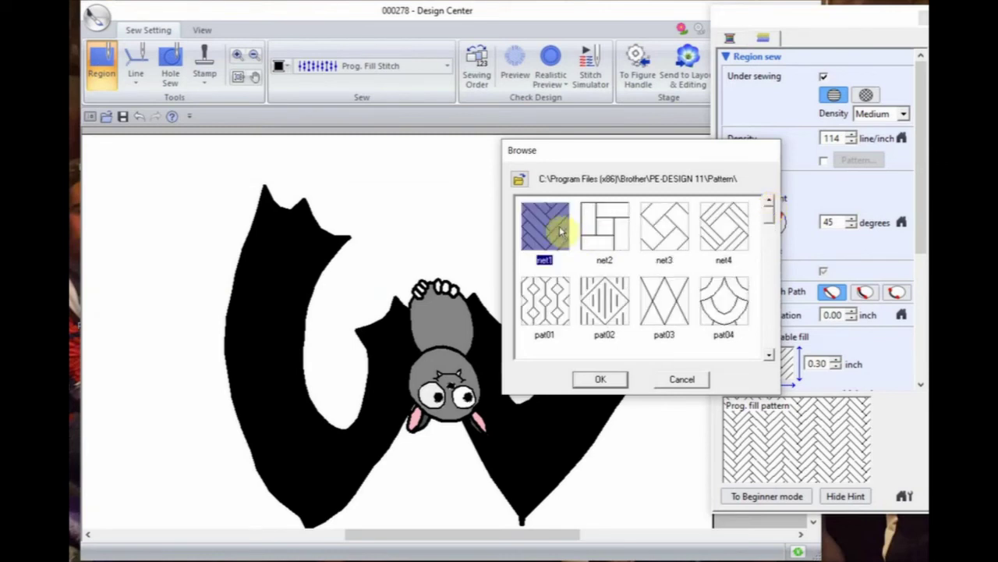
- Try the net1 programmable fill pattern on both wings and check it in the realistic preview
{"action": "left_click", "coordinate": [600, 379]}
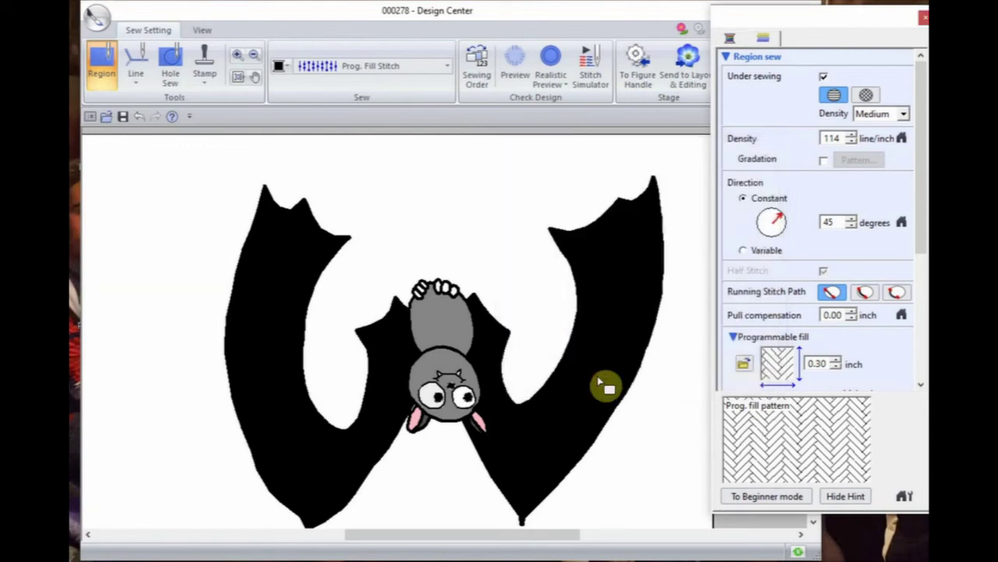
{"action": "left_click", "coordinate": [624, 316]}
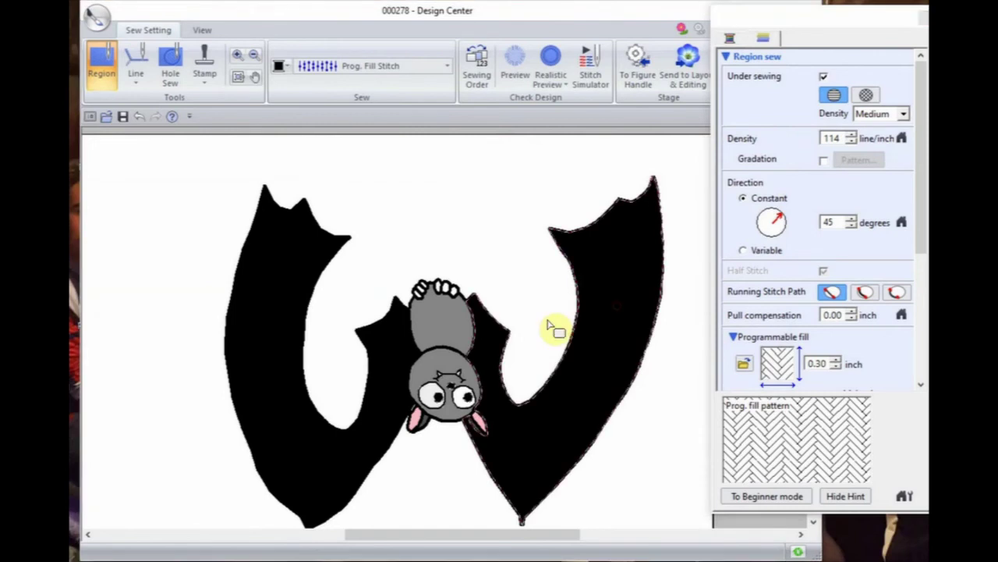
{"action": "left_click", "coordinate": [274, 342]}
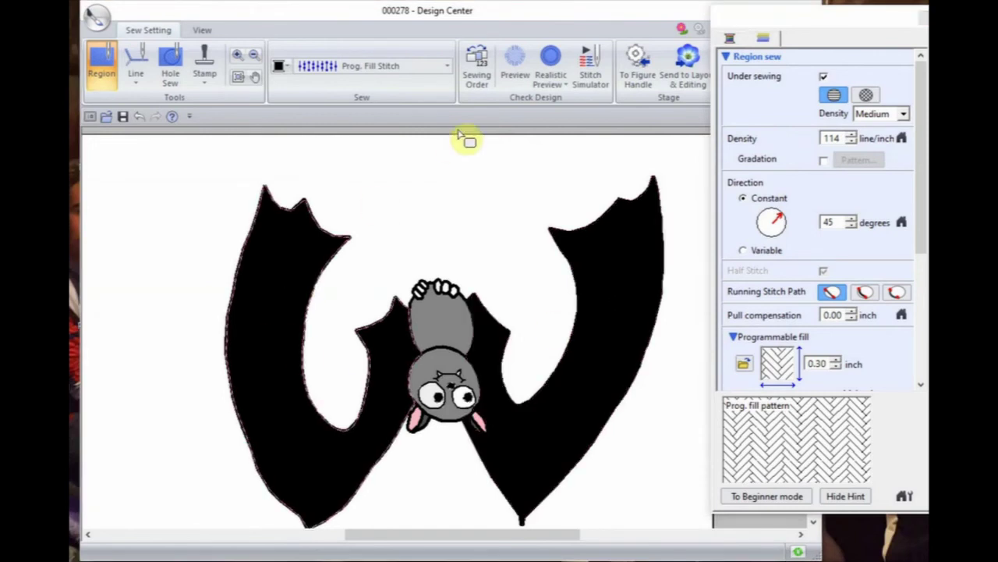
{"action": "left_click", "coordinate": [549, 62]}
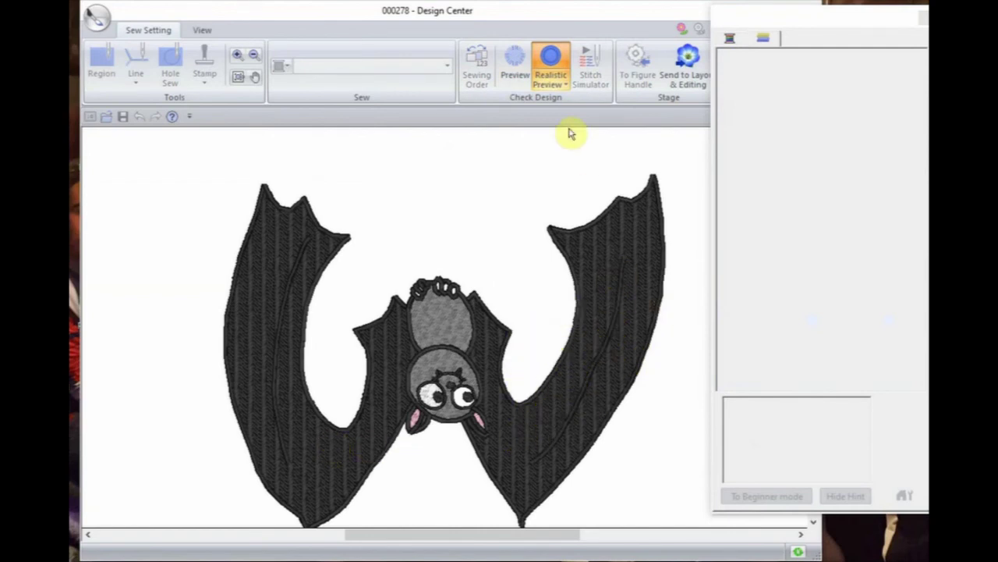
{"action": "left_click", "coordinate": [548, 60]}
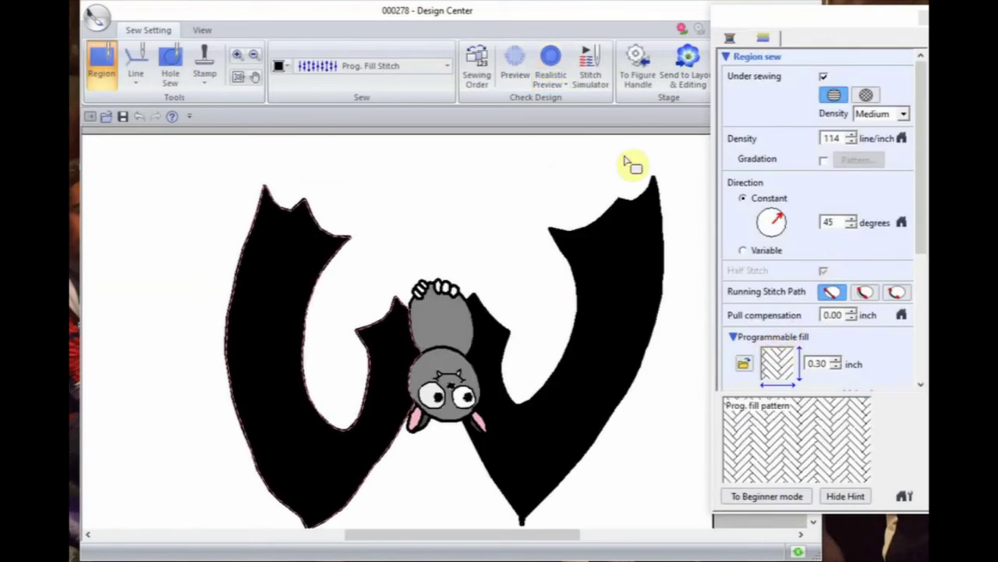
- Set the programmable fill pattern to pat01, apply it to both wings and show the realistic preview
{"action": "left_click", "coordinate": [743, 362]}
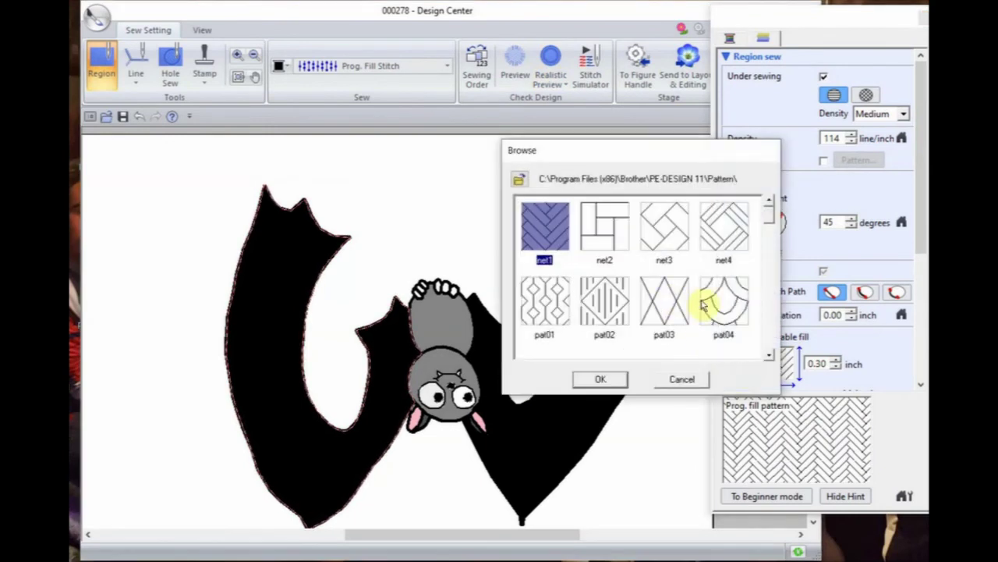
{"action": "left_click", "coordinate": [558, 303]}
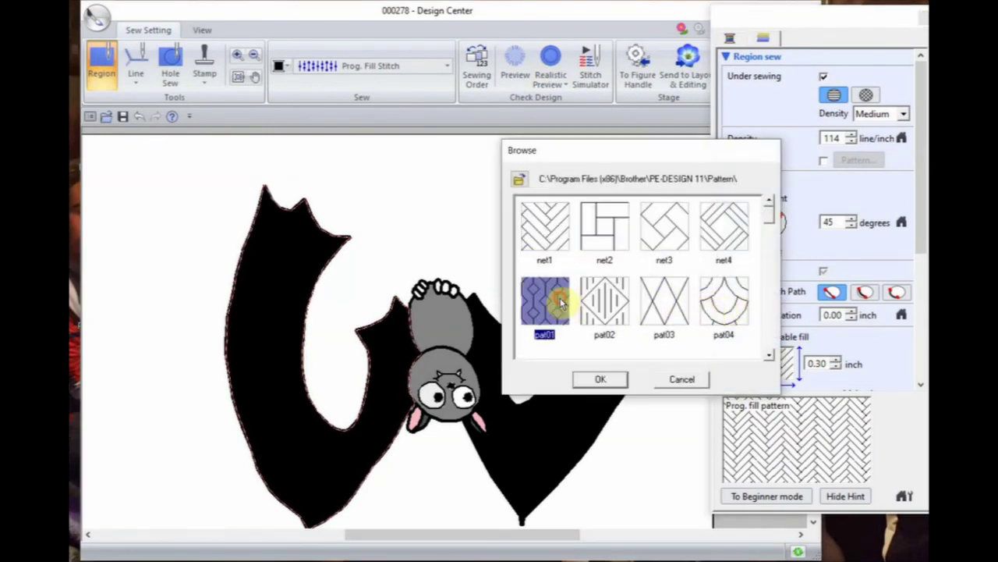
{"action": "left_click", "coordinate": [607, 380]}
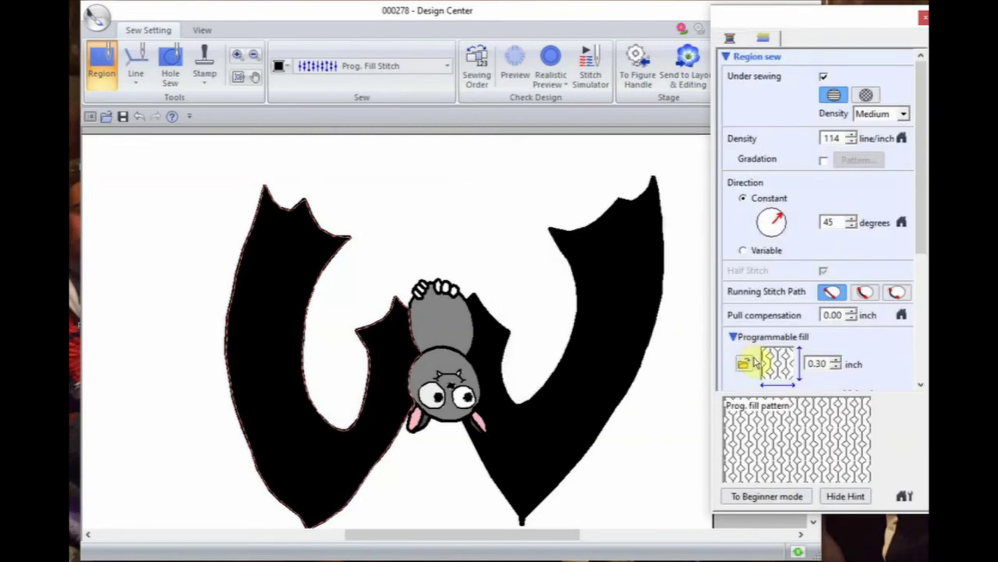
{"action": "left_click", "coordinate": [633, 303]}
{"action": "left_click", "coordinate": [295, 306]}
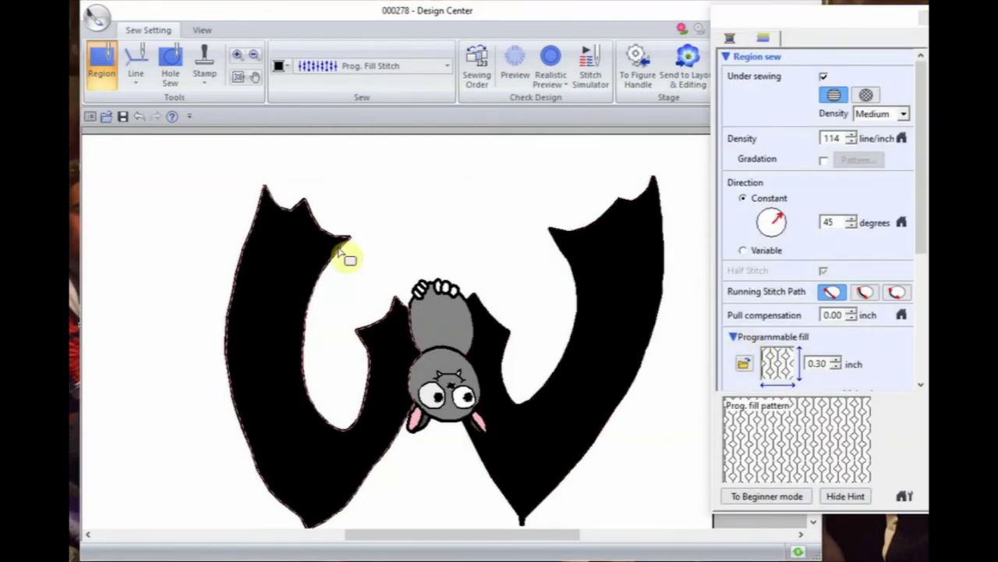
{"action": "left_click", "coordinate": [547, 61]}
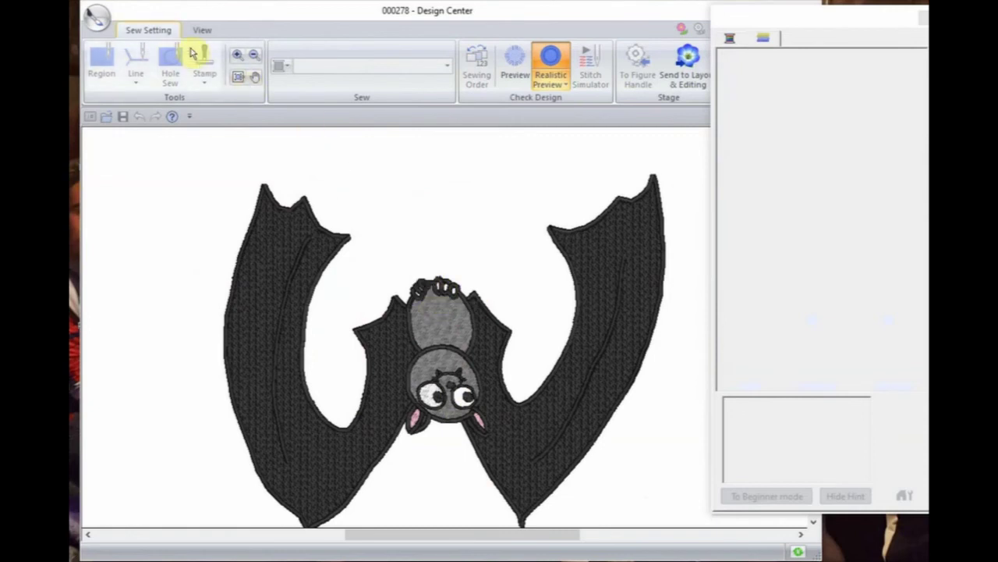
- Leave the realistic preview and fill all six of the bat's toes with 085 Embroidery Pink using Prog. Fill Stitch
{"action": "left_click", "coordinate": [242, 58]}
{"action": "left_click_drag", "start_coordinate": [396, 247], "coordinate": [493, 327]}
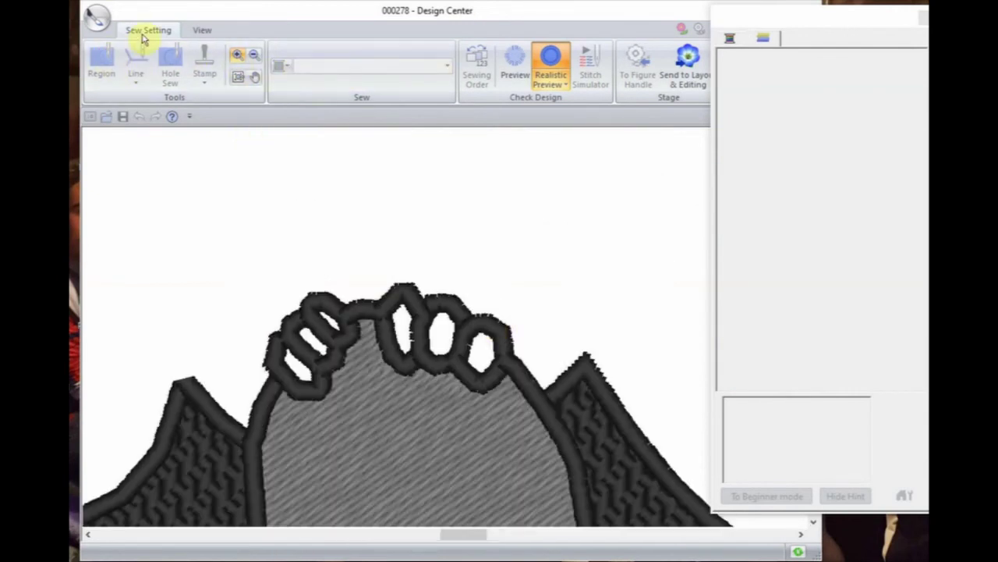
{"action": "left_click", "coordinate": [551, 57]}
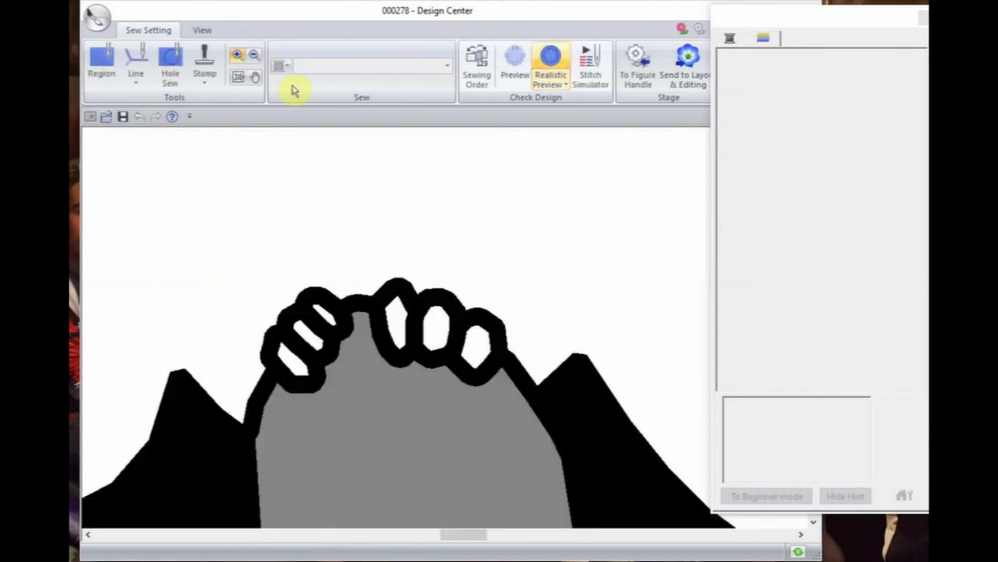
{"action": "left_click", "coordinate": [100, 62]}
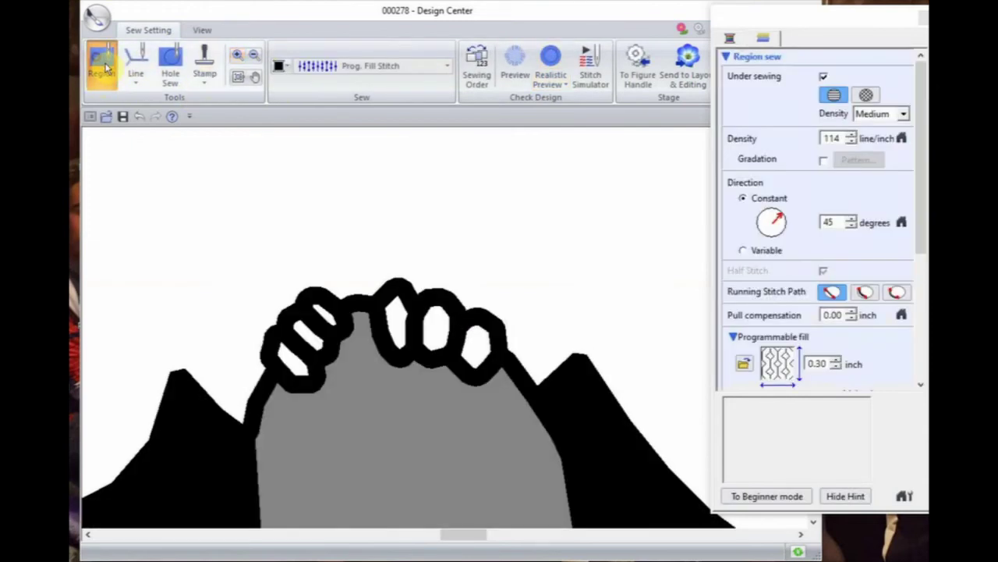
{"action": "left_click", "coordinate": [278, 67]}
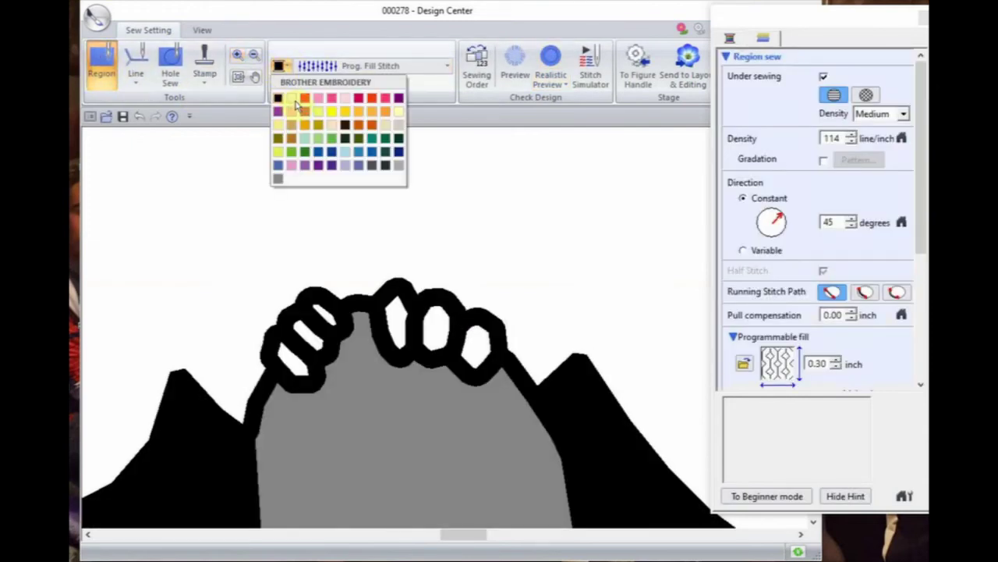
{"action": "left_click", "coordinate": [318, 99]}
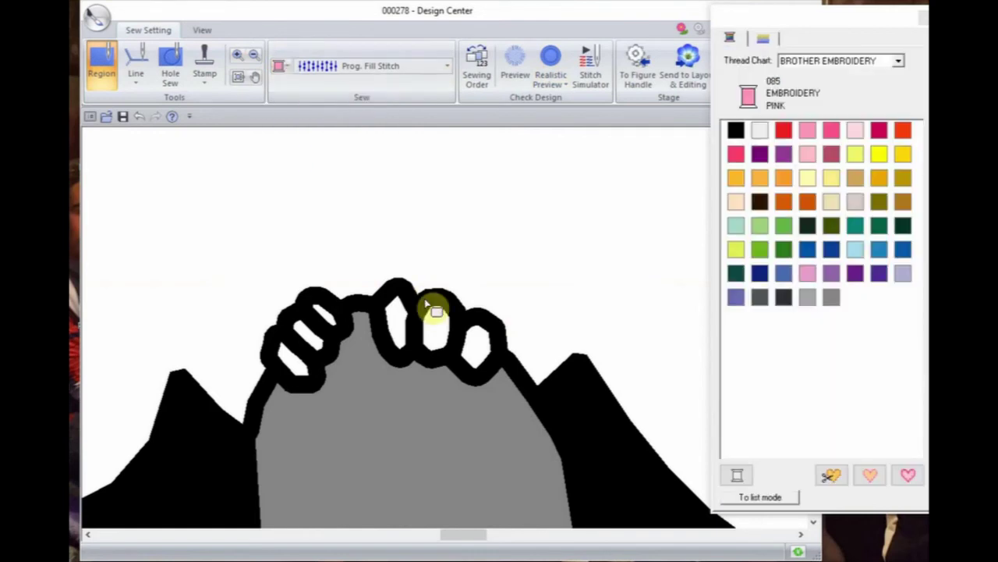
{"action": "left_click", "coordinate": [396, 326]}
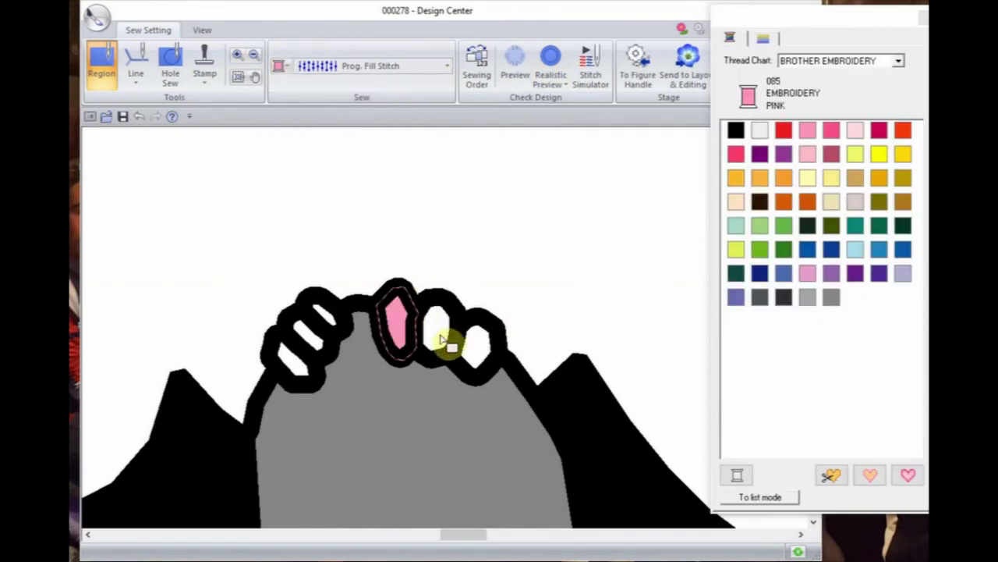
{"action": "left_click", "coordinate": [443, 335]}
{"action": "left_click", "coordinate": [478, 347]}
{"action": "left_click", "coordinate": [327, 316]}
{"action": "left_click", "coordinate": [311, 332]}
{"action": "left_click", "coordinate": [290, 360]}
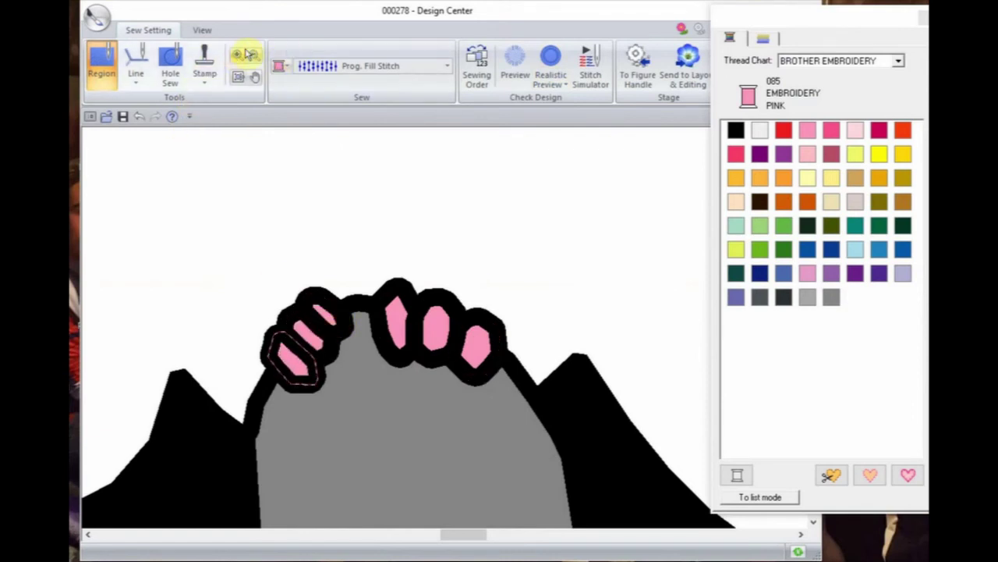
- Show the whole bat design and check it in the realistic preview
{"action": "left_click", "coordinate": [237, 76]}
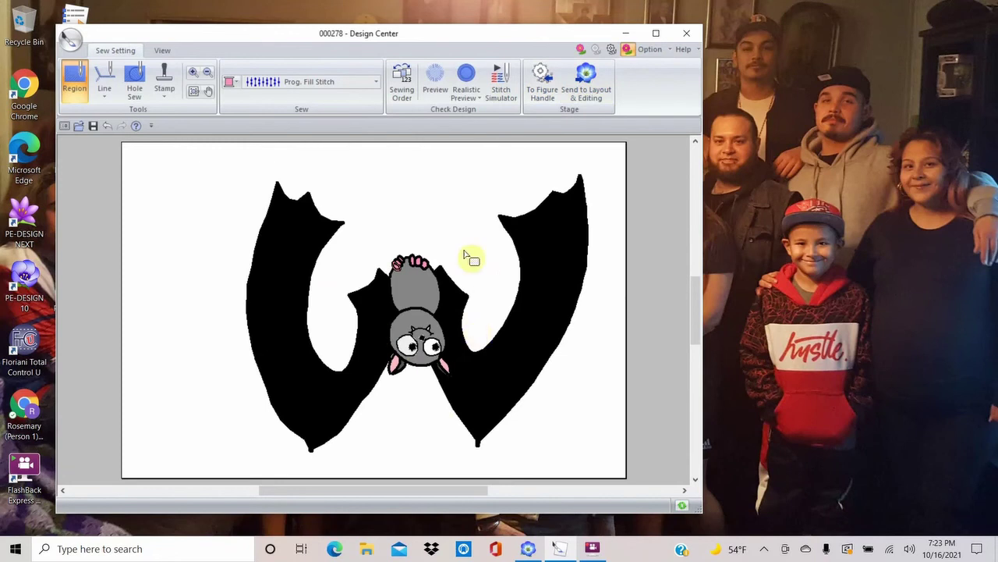
{"action": "left_click", "coordinate": [467, 79]}
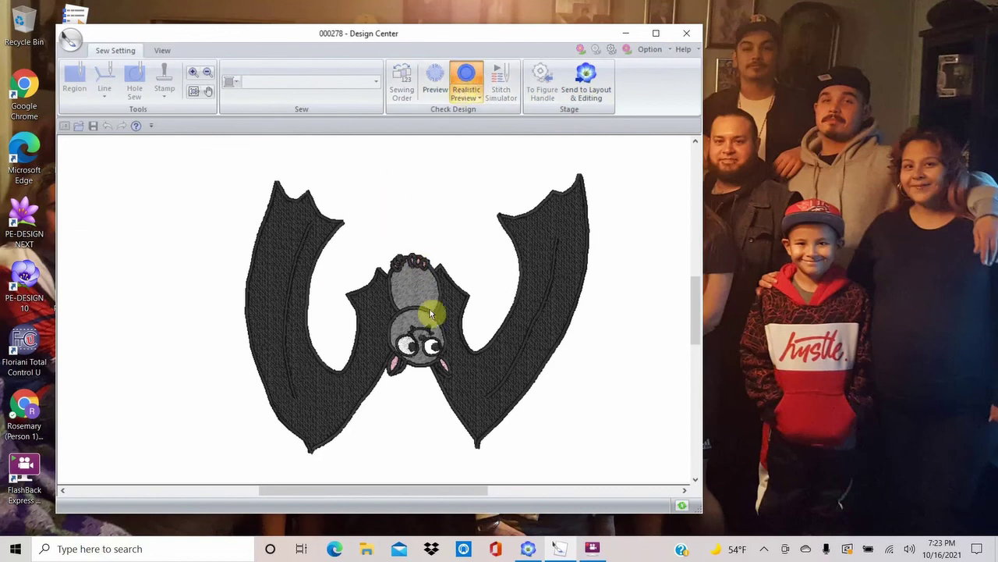
{"action": "left_click", "coordinate": [473, 77]}
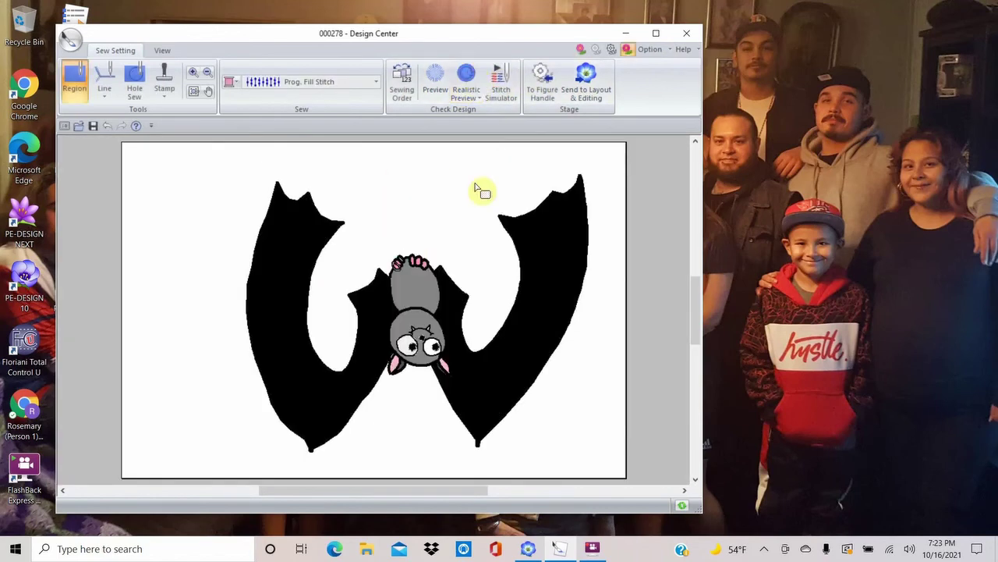
- Switch to Layout & Editing without importing the design, move the Sewing Order palette aside, and set the hoop size to 9-1/2" x 14"
{"action": "left_click", "coordinate": [588, 76]}
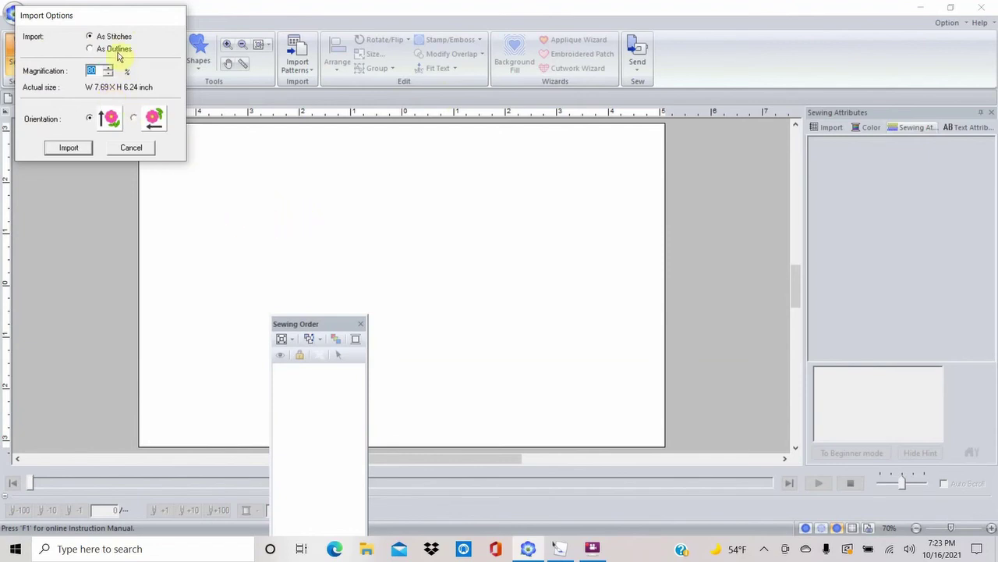
{"action": "left_click", "coordinate": [131, 148]}
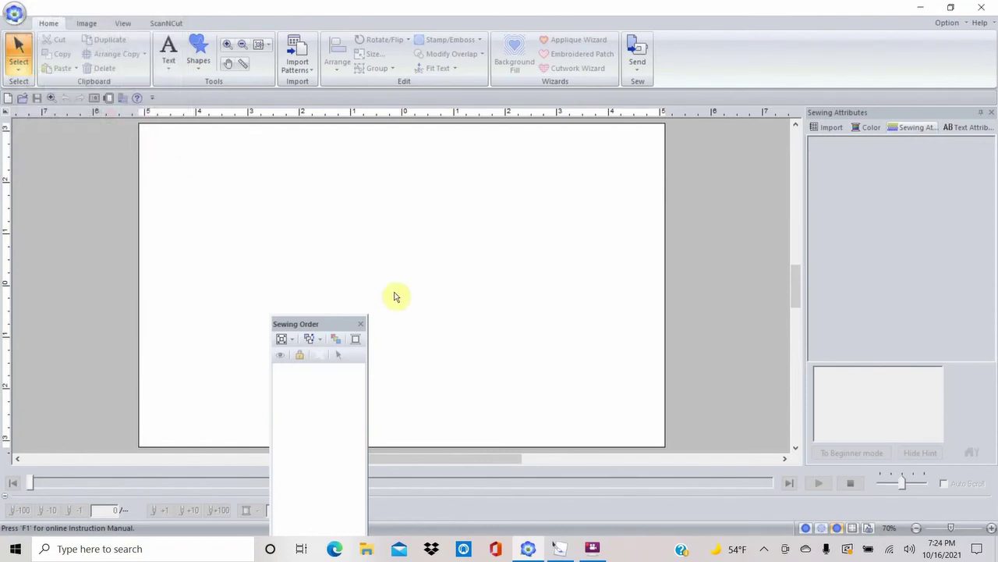
{"action": "left_click_drag", "start_coordinate": [347, 327], "coordinate": [118, 159]}
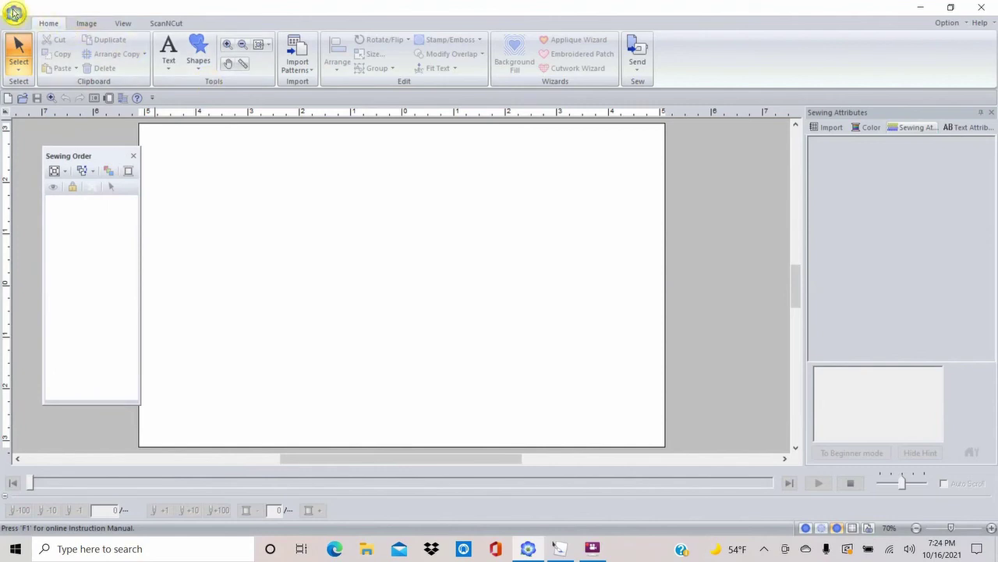
{"action": "left_click", "coordinate": [14, 13]}
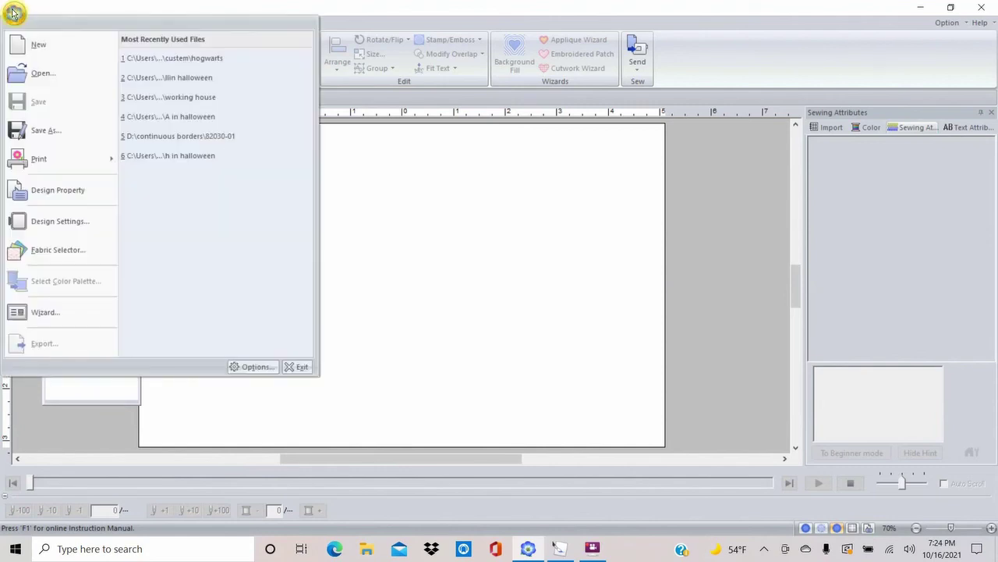
{"action": "left_click", "coordinate": [56, 222]}
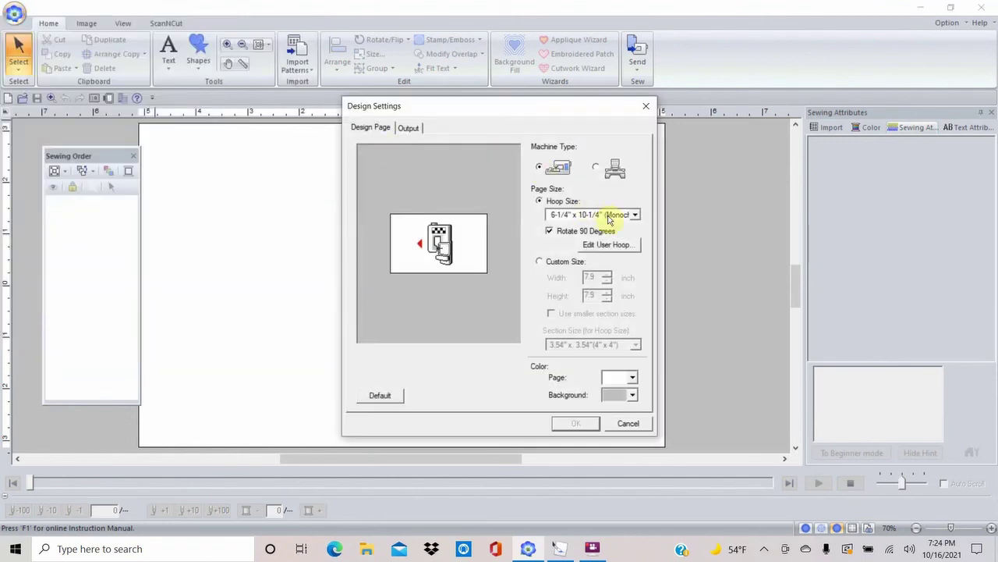
{"action": "left_click", "coordinate": [635, 215]}
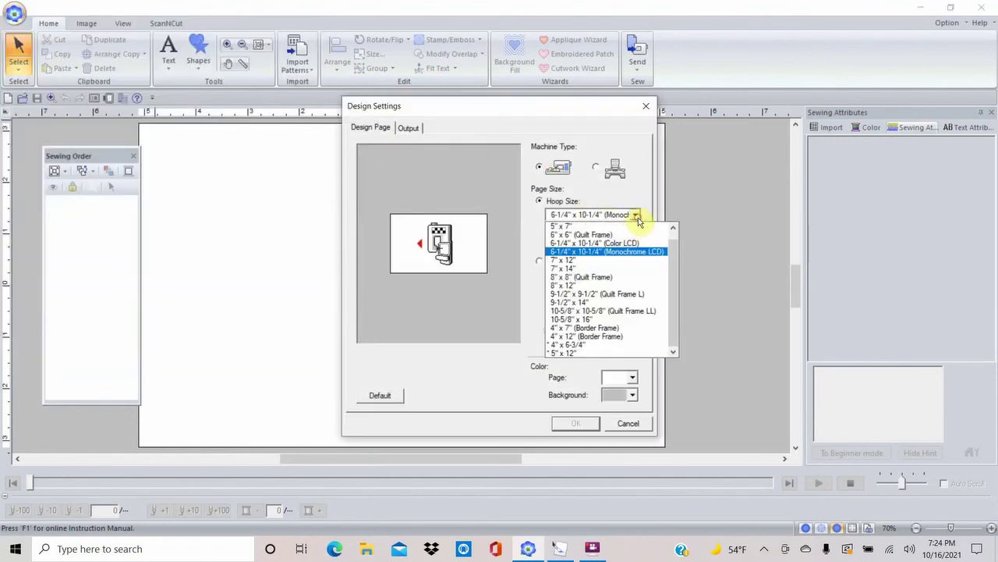
{"action": "left_click", "coordinate": [592, 302]}
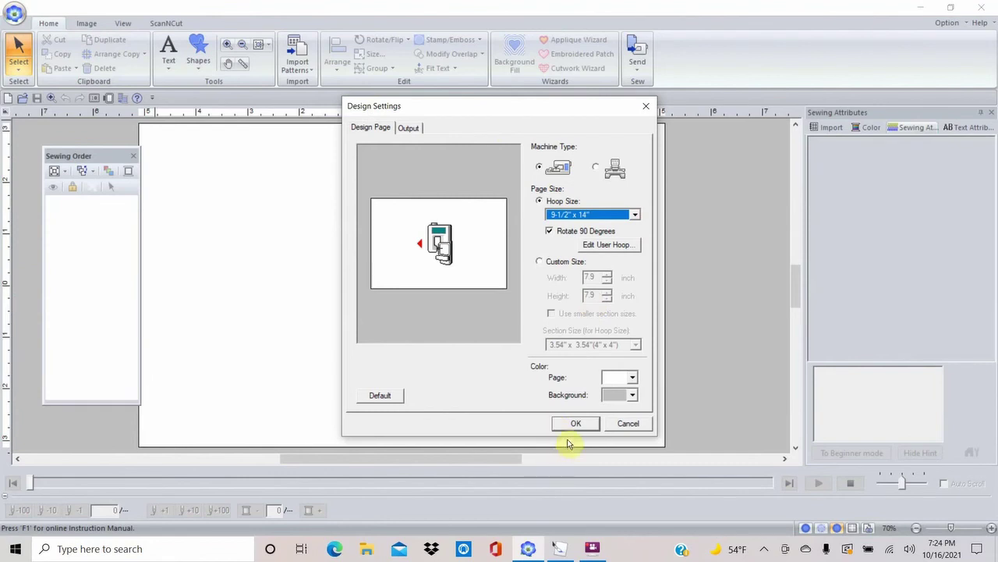
{"action": "left_click", "coordinate": [575, 423]}
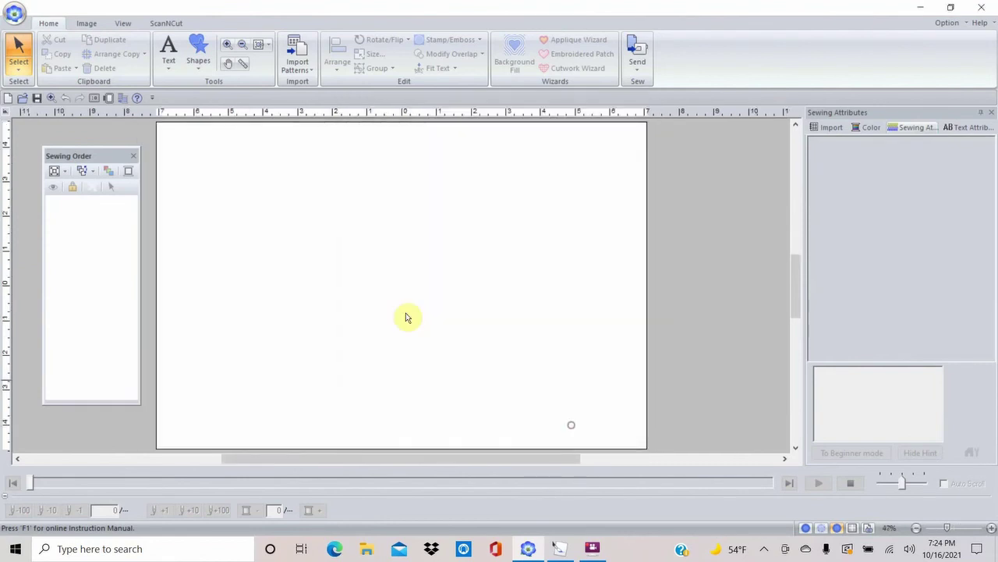
- Import the bat design from Design Center as stitches at 100% magnification in upright orientation, and deselect it
{"action": "left_click", "coordinate": [291, 49]}
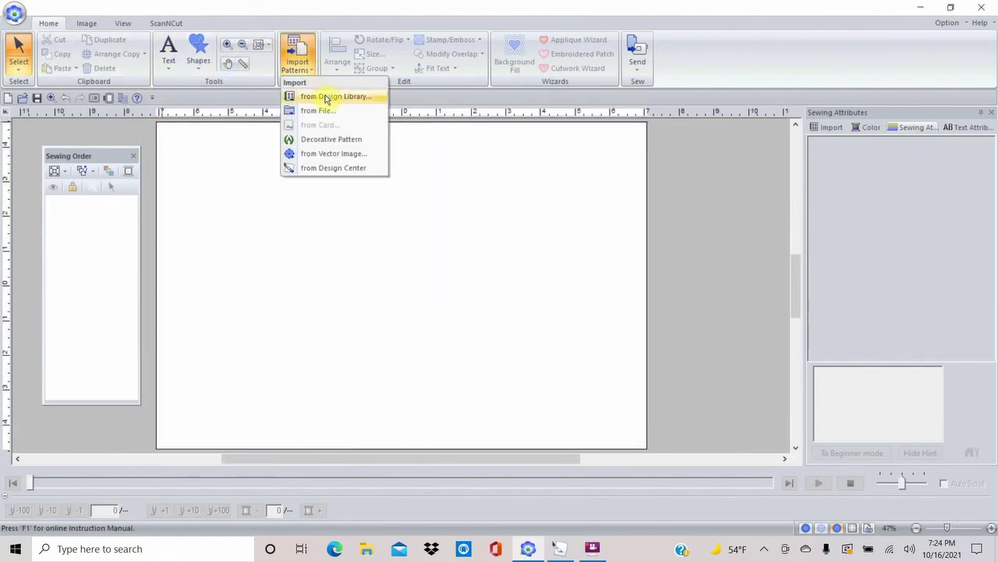
{"action": "left_click", "coordinate": [340, 170]}
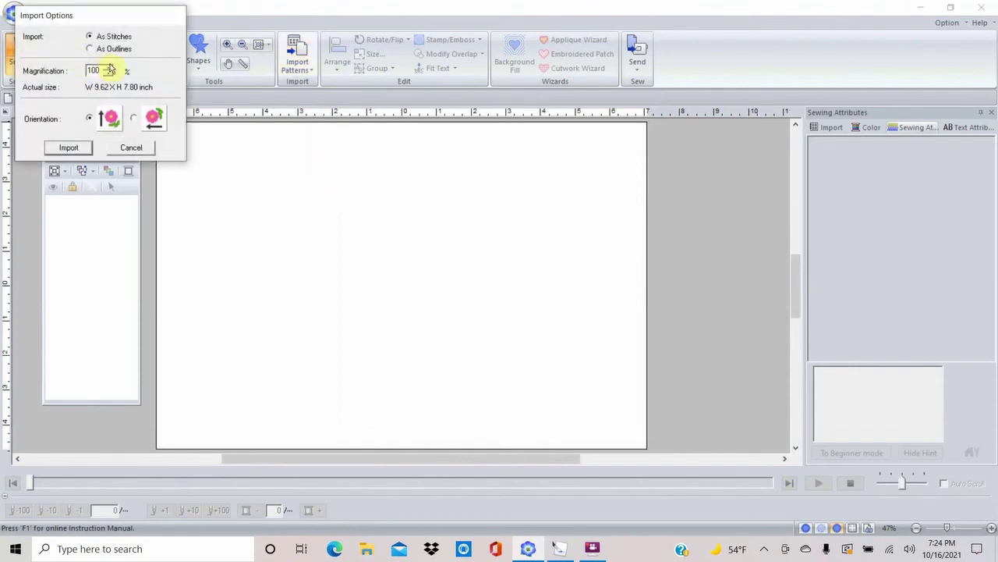
{"action": "left_click", "coordinate": [70, 147]}
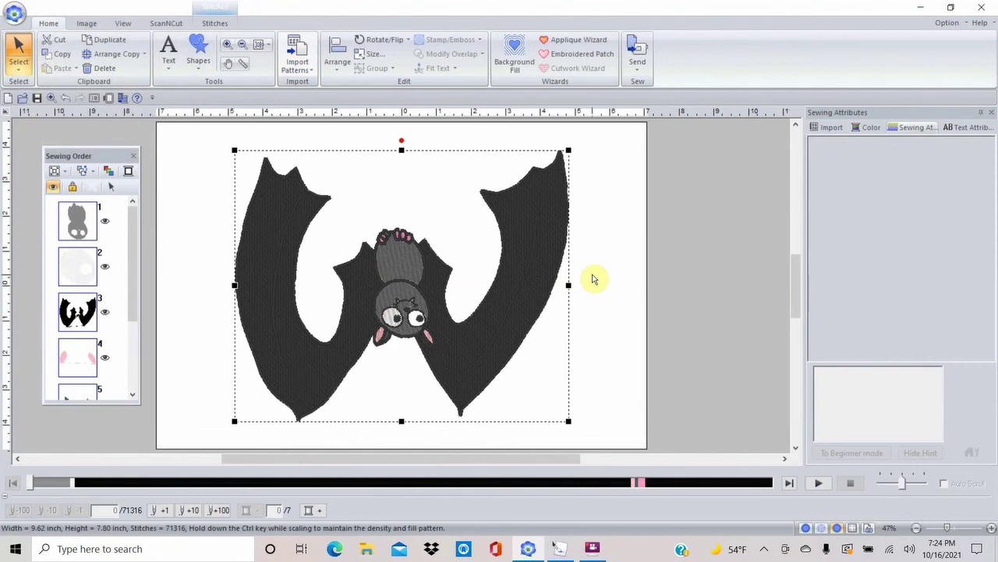
{"action": "right_click", "coordinate": [621, 193]}
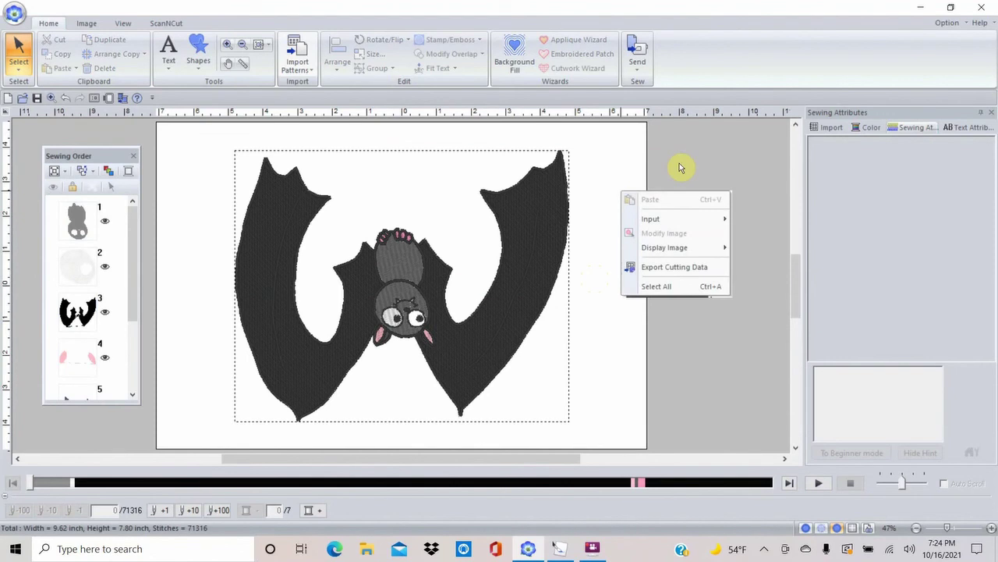
- Switch back to Design Center and view the bat's outlines in the Figure Handle stage, then return to Sew Setting
{"action": "left_click", "coordinate": [949, 24]}
{"action": "left_click", "coordinate": [949, 24]}
{"action": "left_click", "coordinate": [874, 36]}
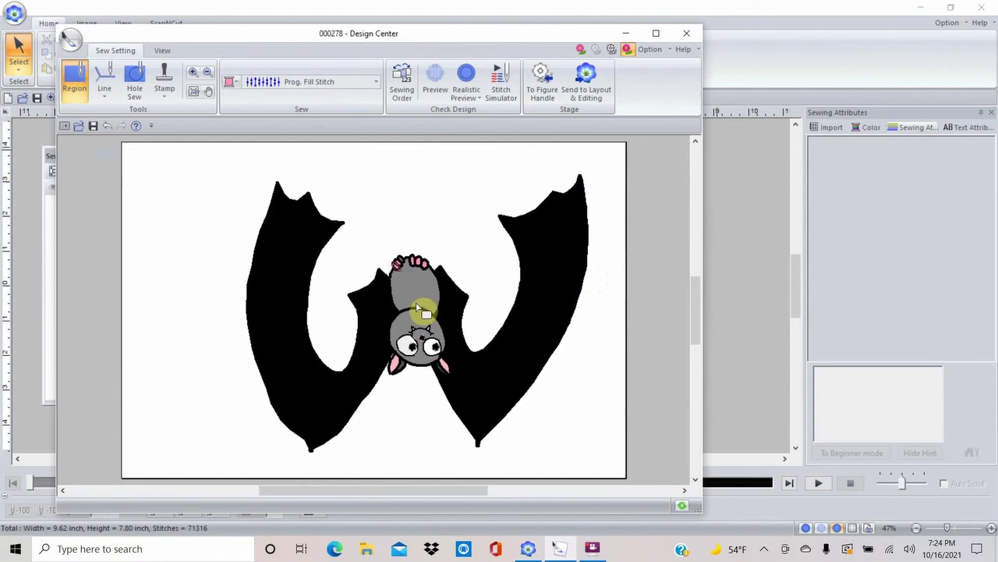
{"action": "left_click", "coordinate": [542, 81]}
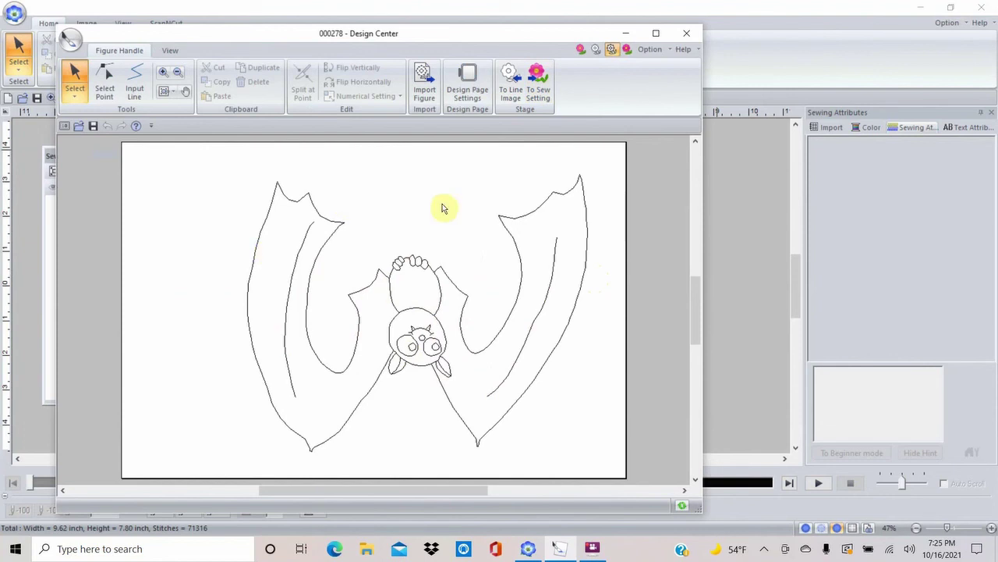
{"action": "left_click", "coordinate": [536, 80]}
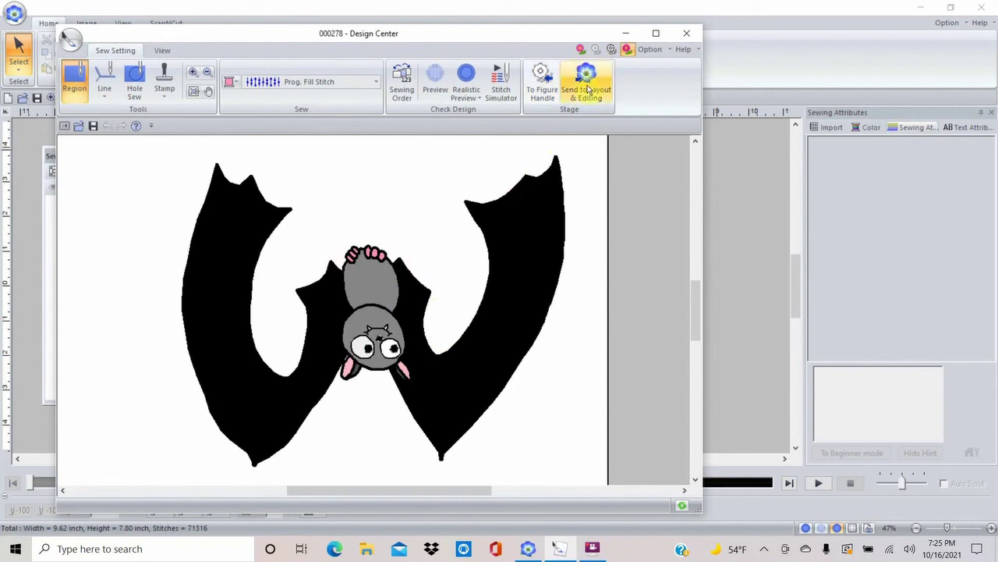
{"action": "left_click", "coordinate": [687, 35]}
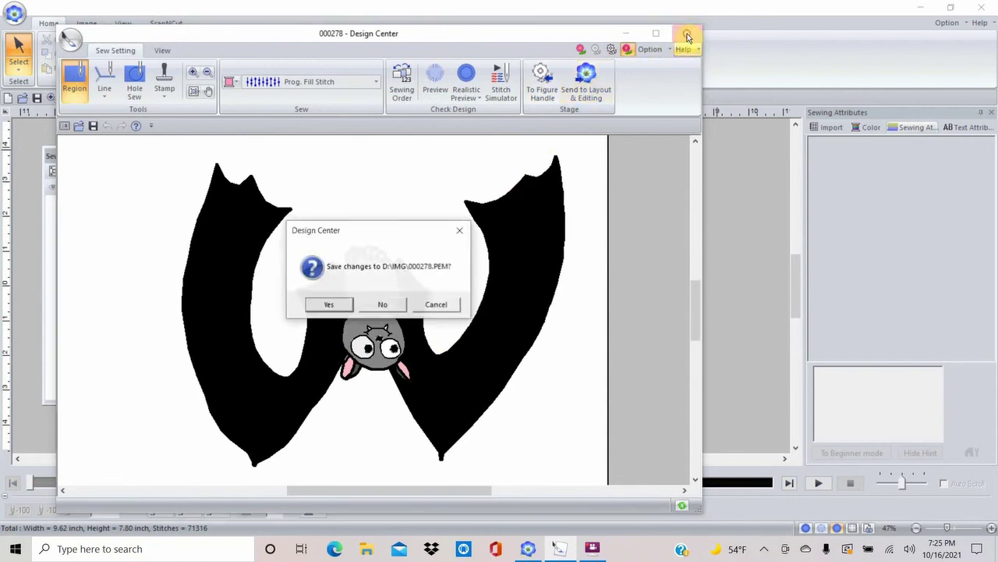
{"action": "left_click", "coordinate": [431, 310]}
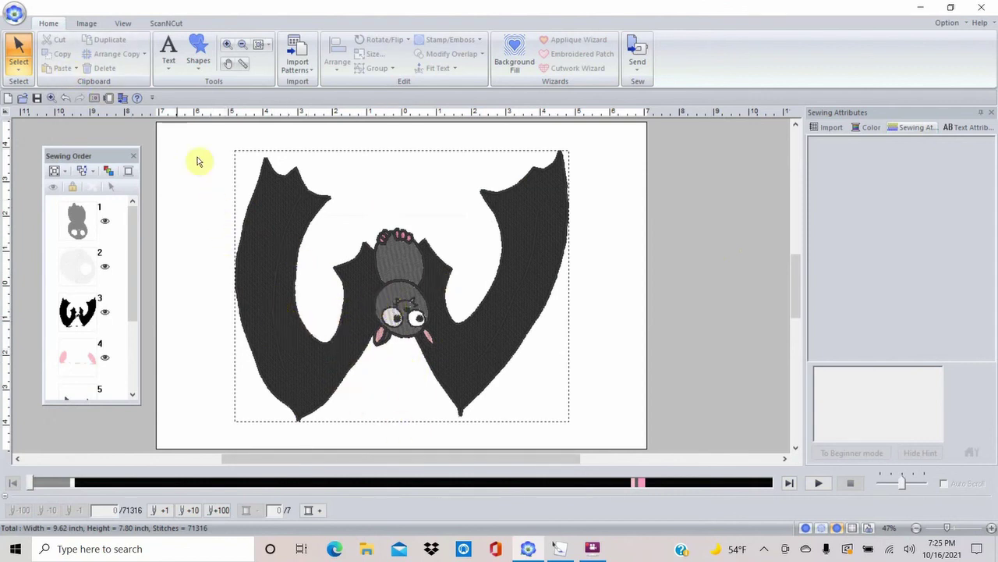
- In Layout & Editing, save the bat design in the custem folder as "w in halloween" in Ver.11.0 PES format
{"action": "left_click", "coordinate": [15, 13]}
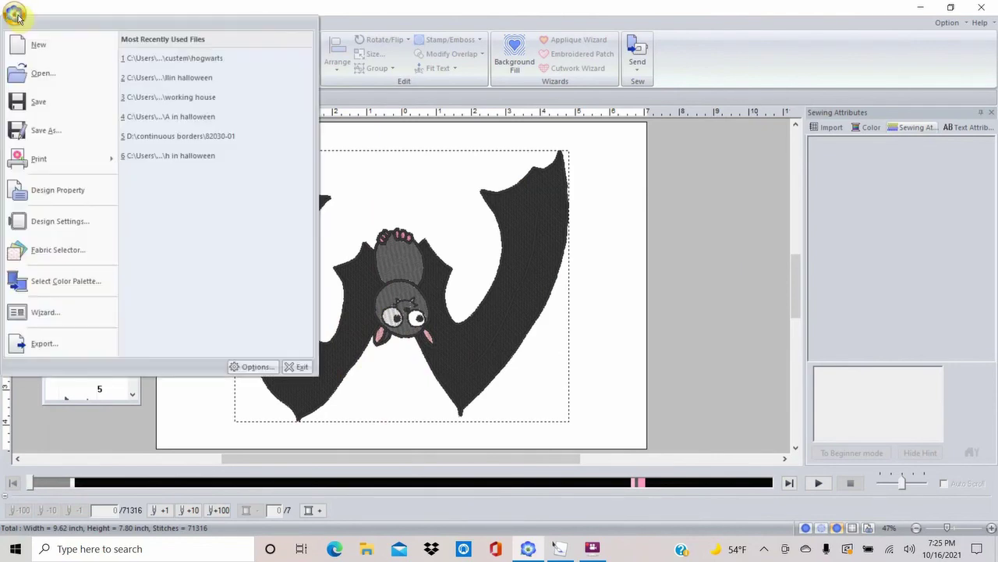
{"action": "left_click", "coordinate": [45, 130]}
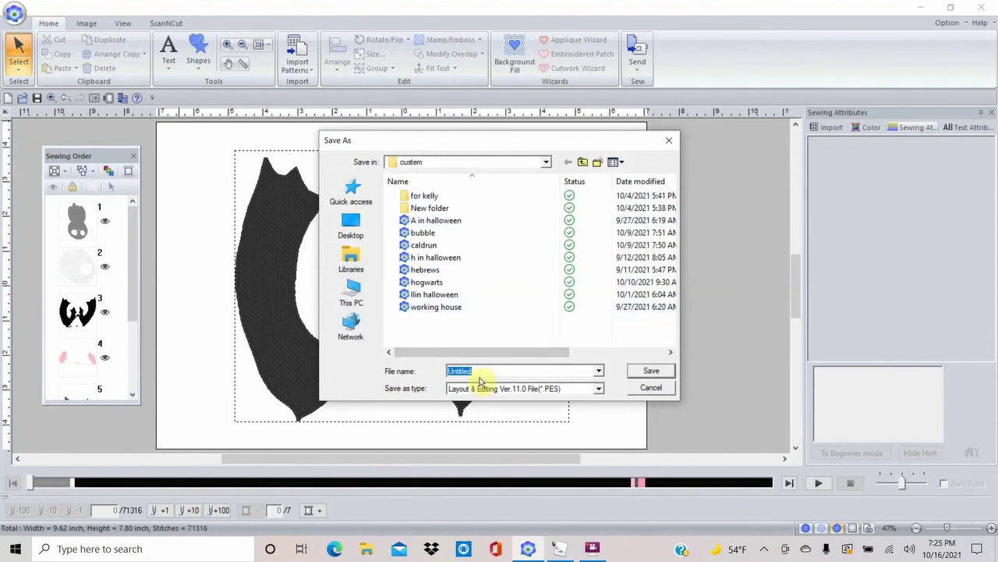
{"action": "type", "text": "w"}
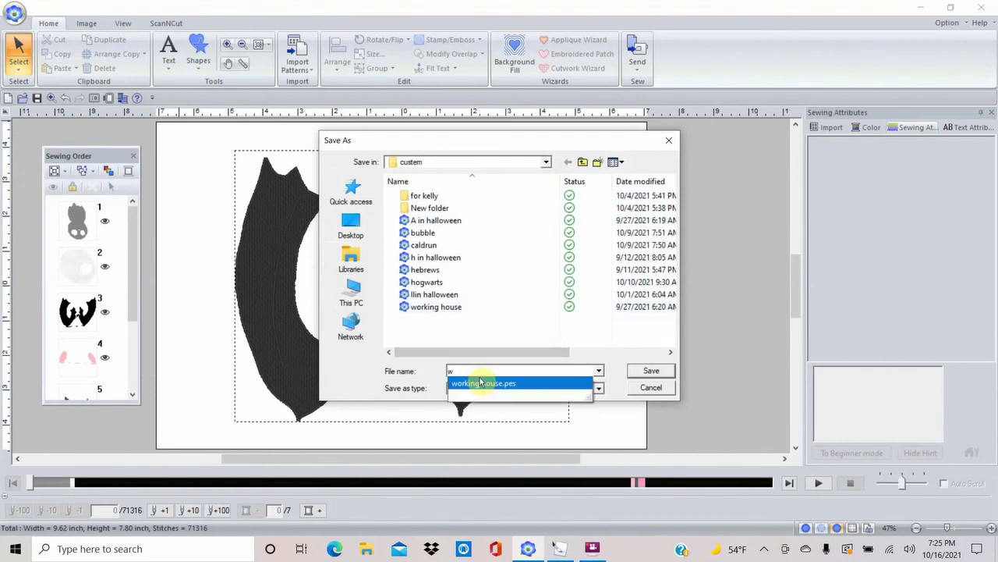
{"action": "type", "text": "i"}
{"action": "key", "text": "BackSpace"}
{"action": "type", "text": "in halloween"}
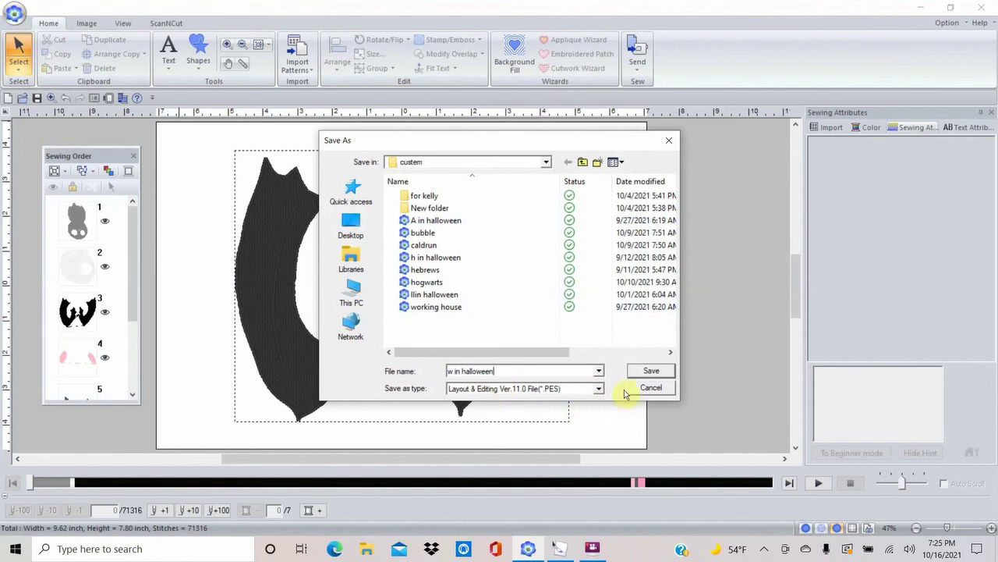
{"action": "left_click", "coordinate": [649, 371]}
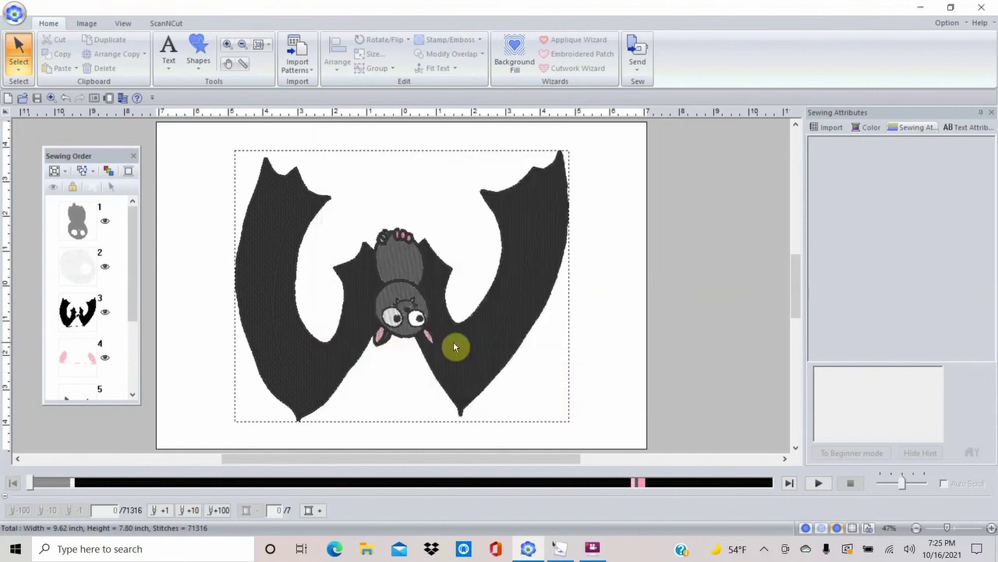